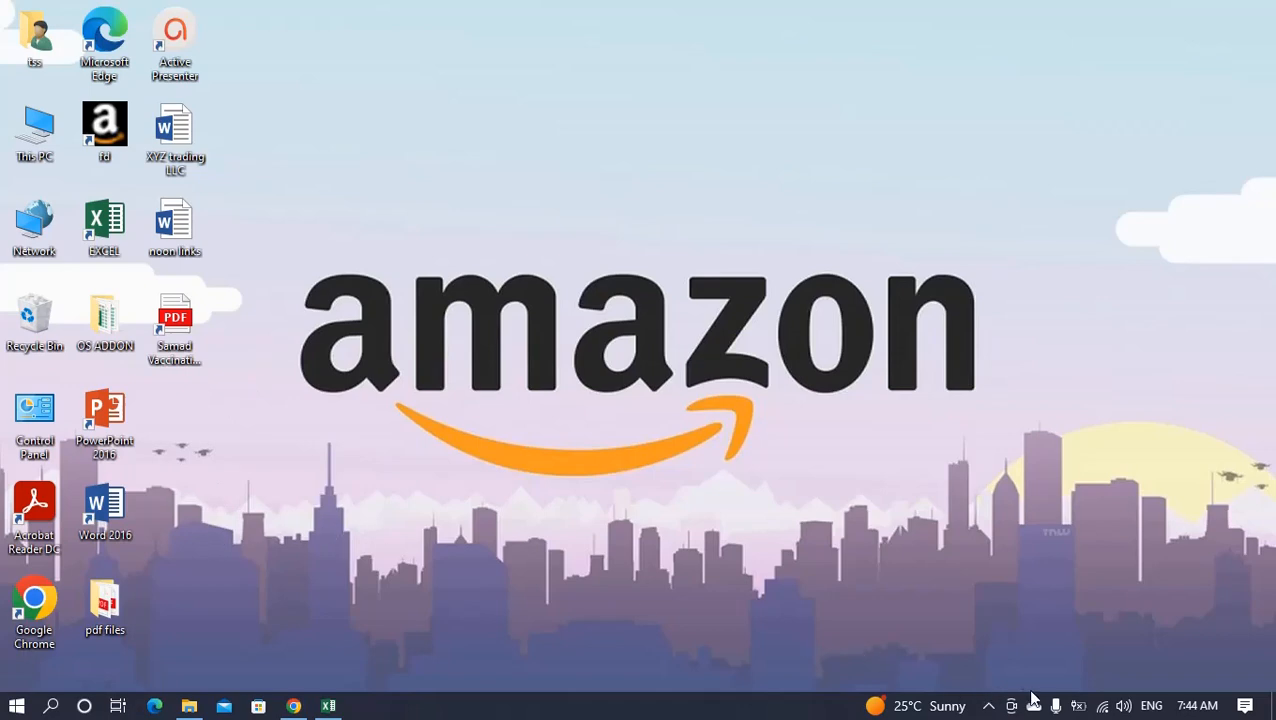
left_click(991, 707)
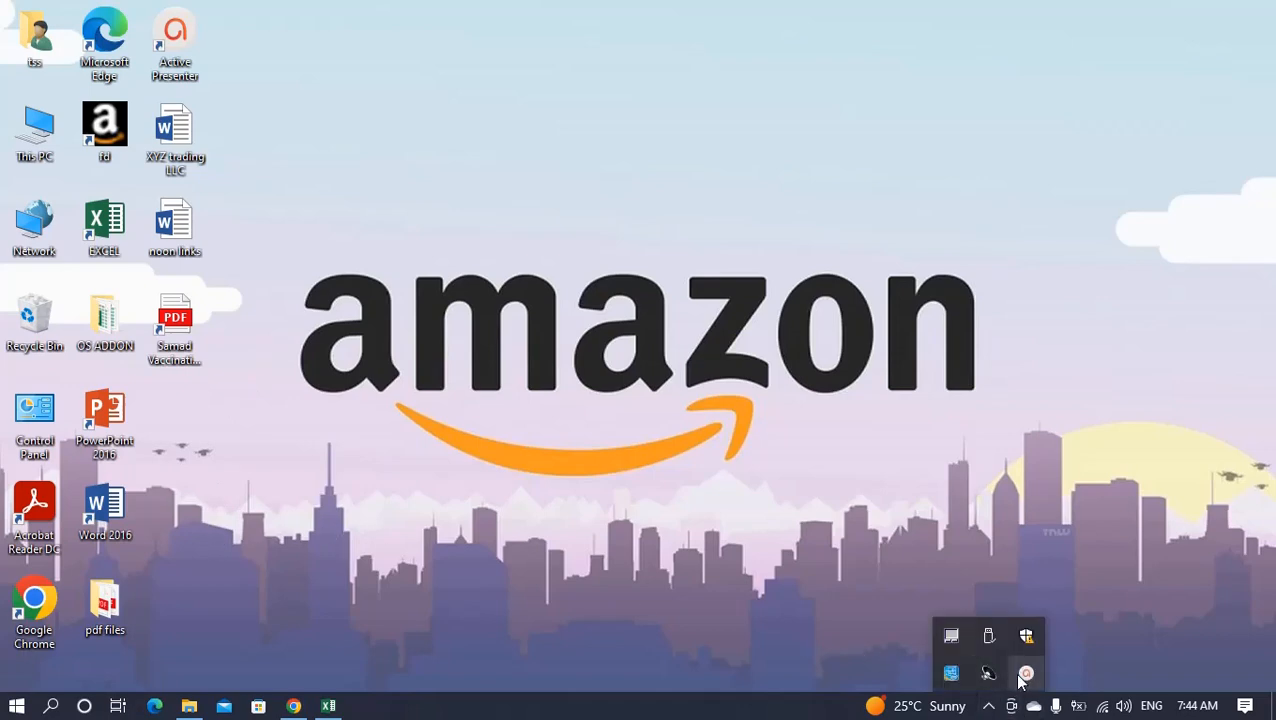
left_click(1026, 673)
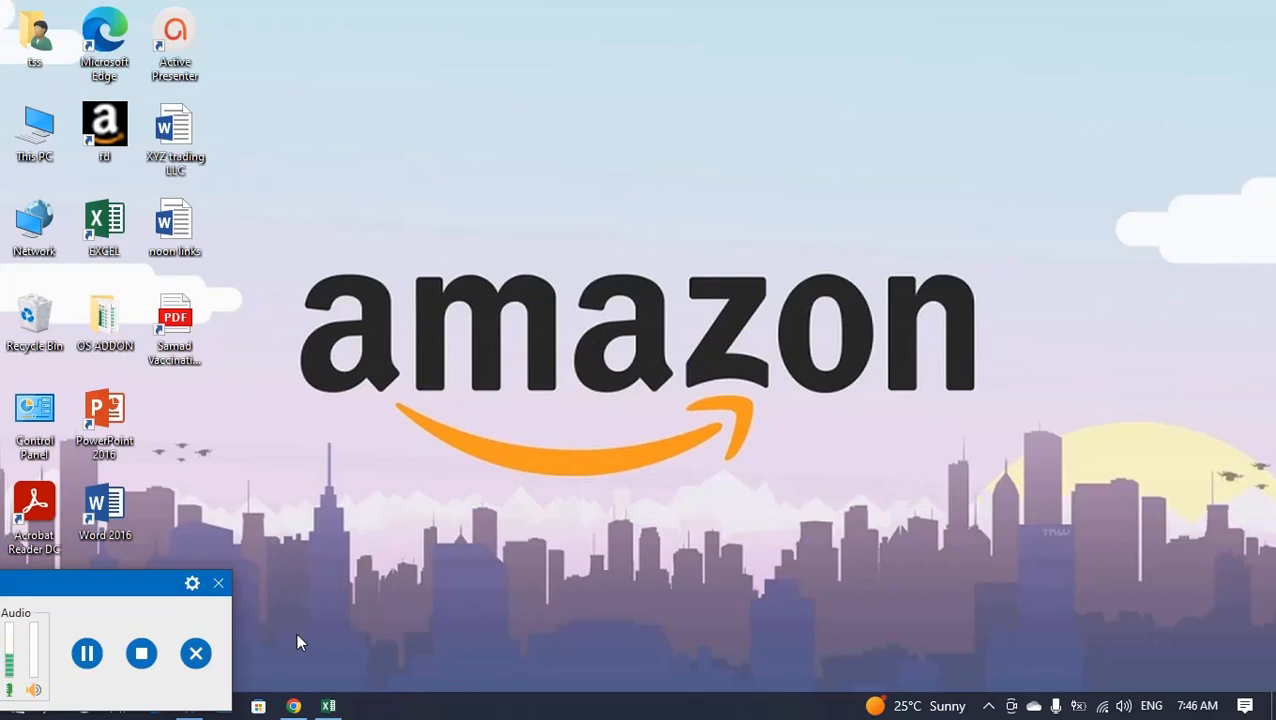
Step: Switch to Chrome and search Google for "amazon fba calculator"
left_click(293, 706)
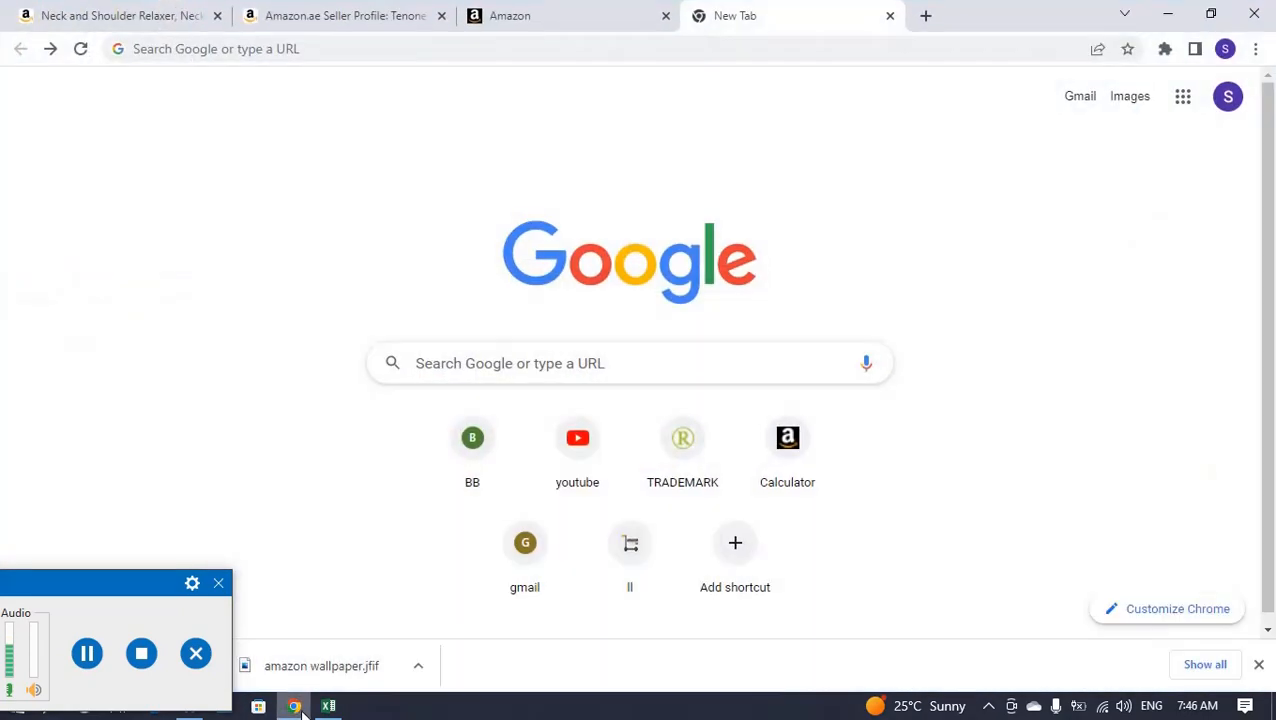
left_click(522, 374)
type("a")
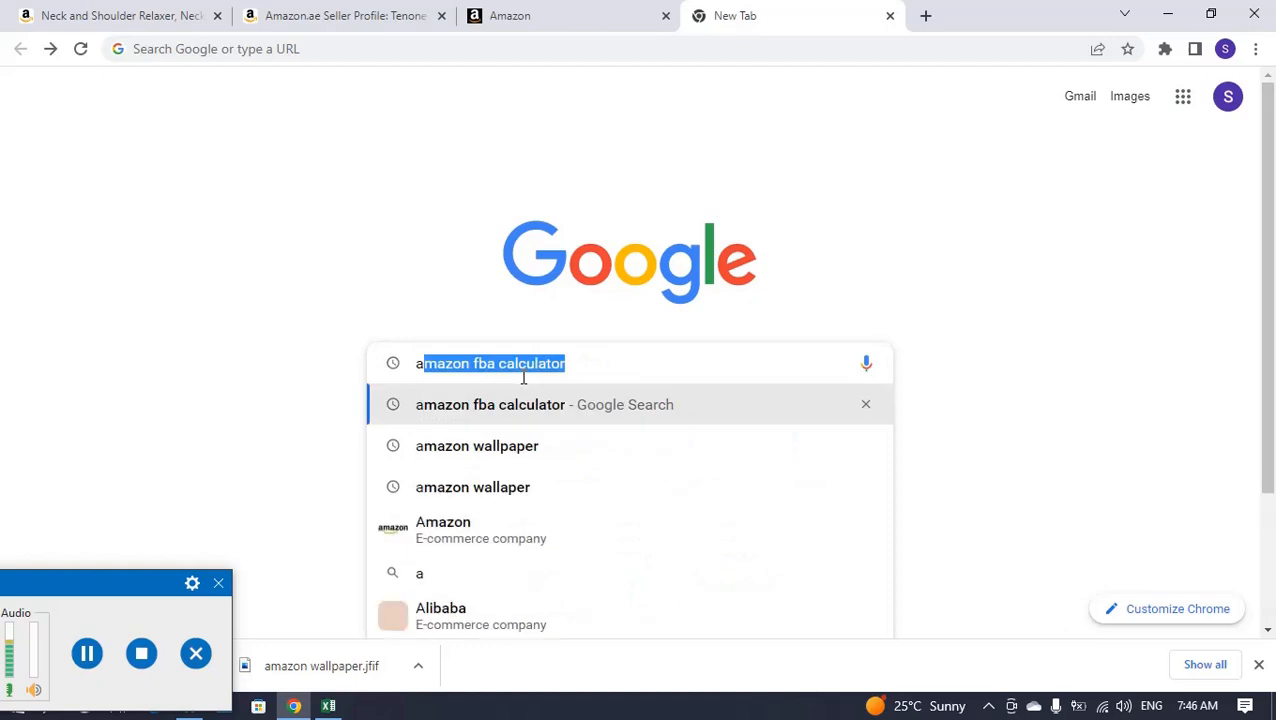
type("ma")
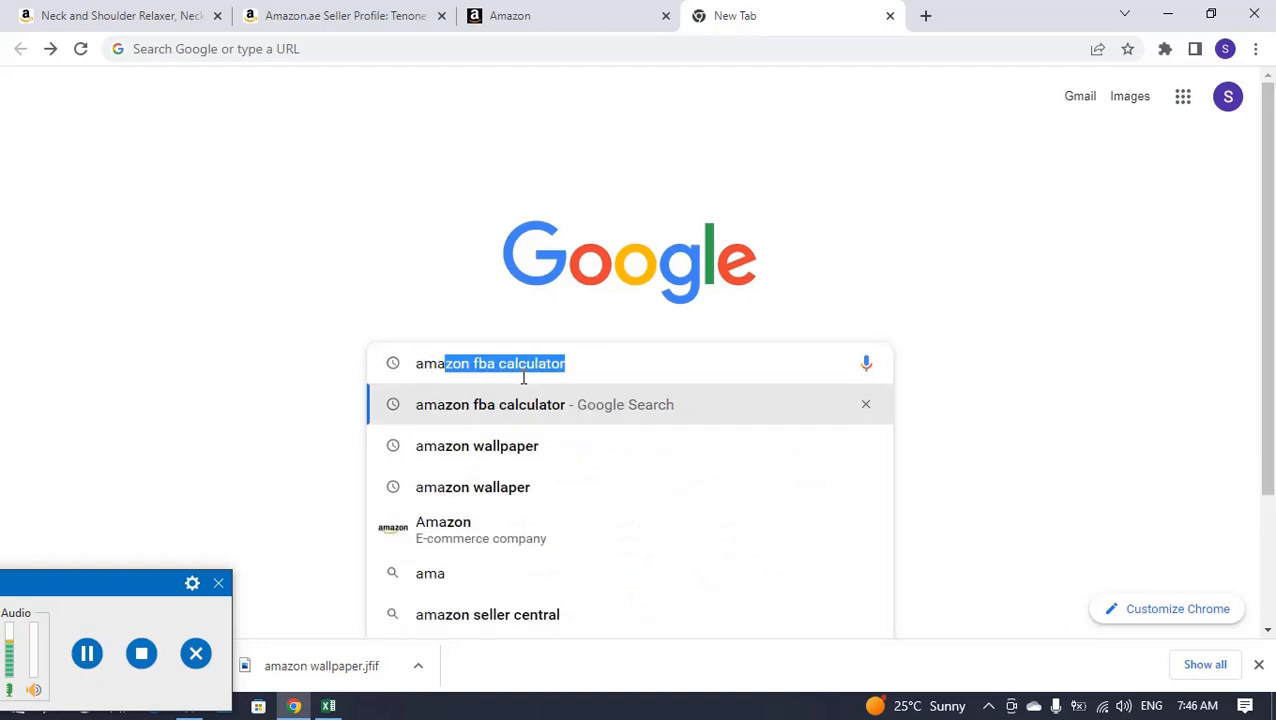
left_click(582, 363)
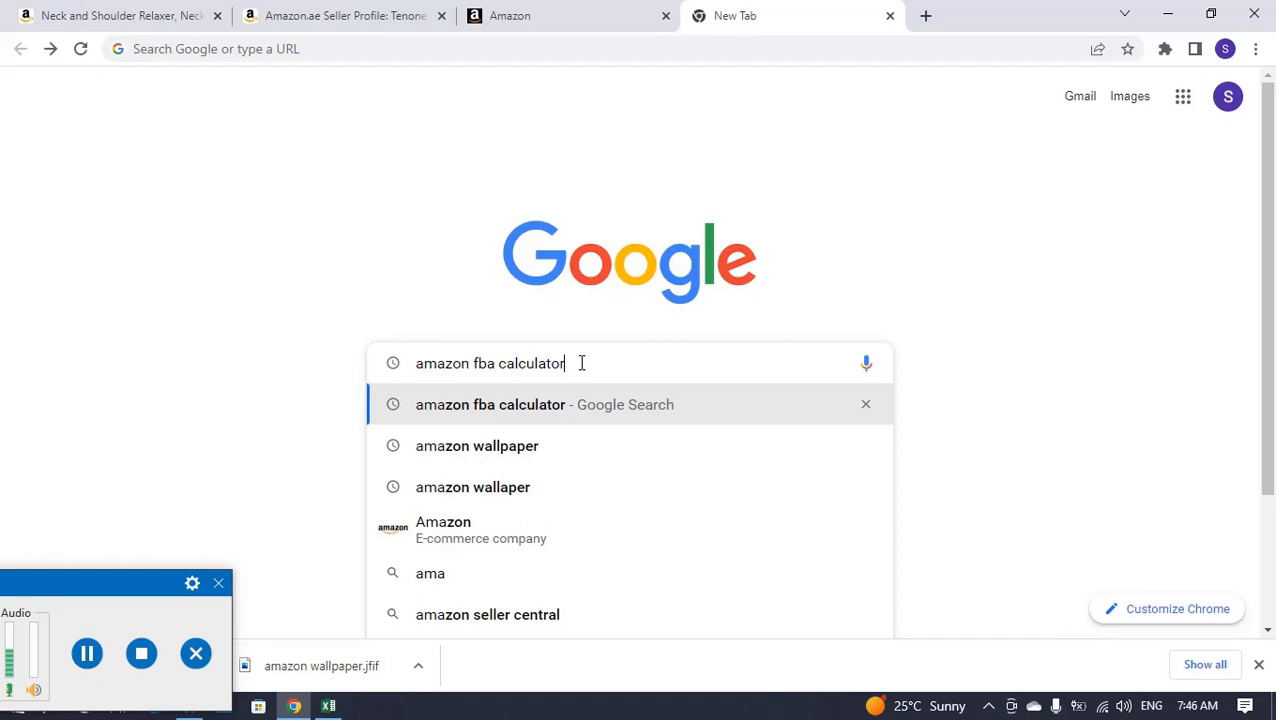
key("Return")
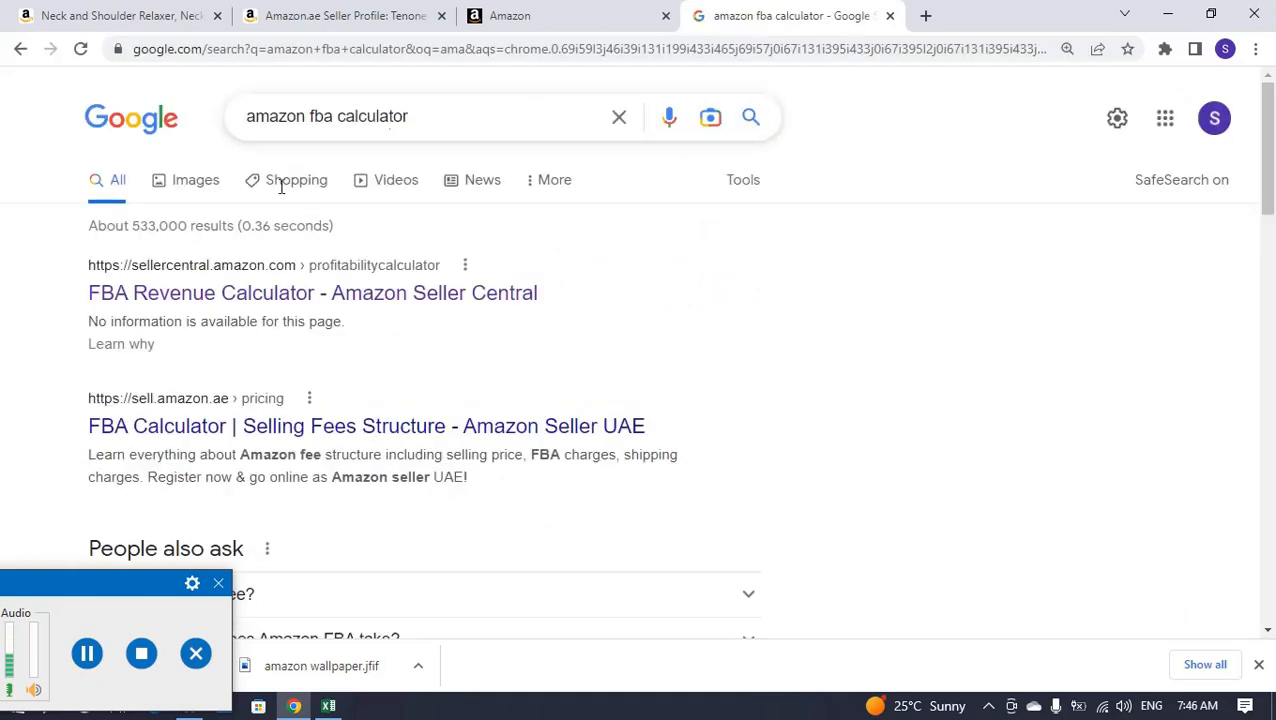
Step: Open the "FBA Revenue Calculator - Amazon Seller Central" search result and continue as a guest
left_click(481, 305)
left_click(87, 654)
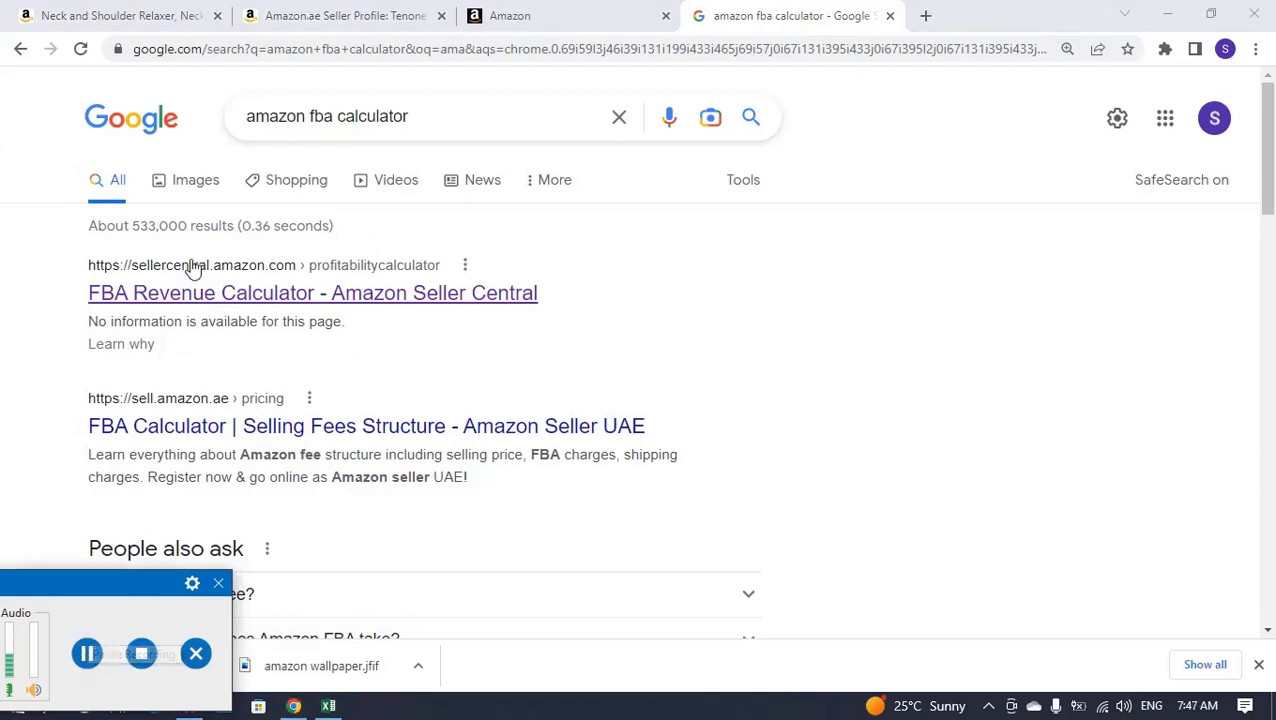
left_click(202, 293)
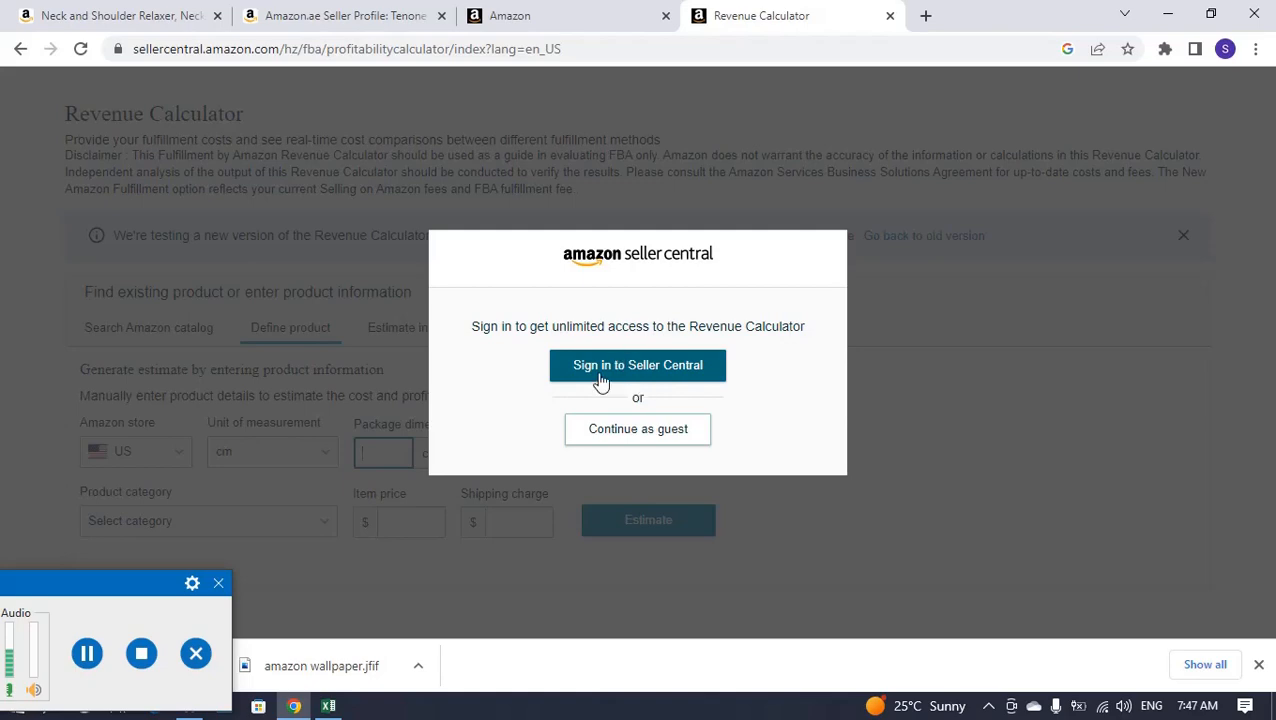
left_click(646, 432)
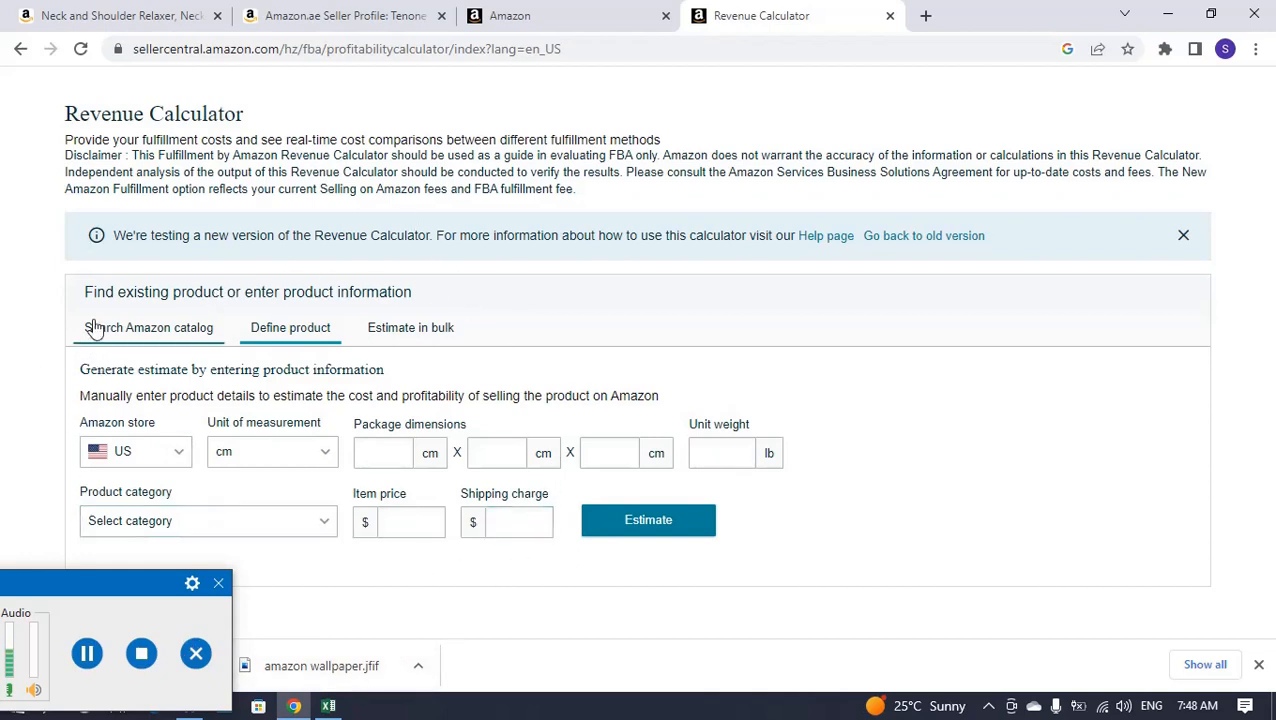
Step: Examine the product information section and the Amazon store choices for manually defining a product
left_click_drag(85, 292, 396, 300)
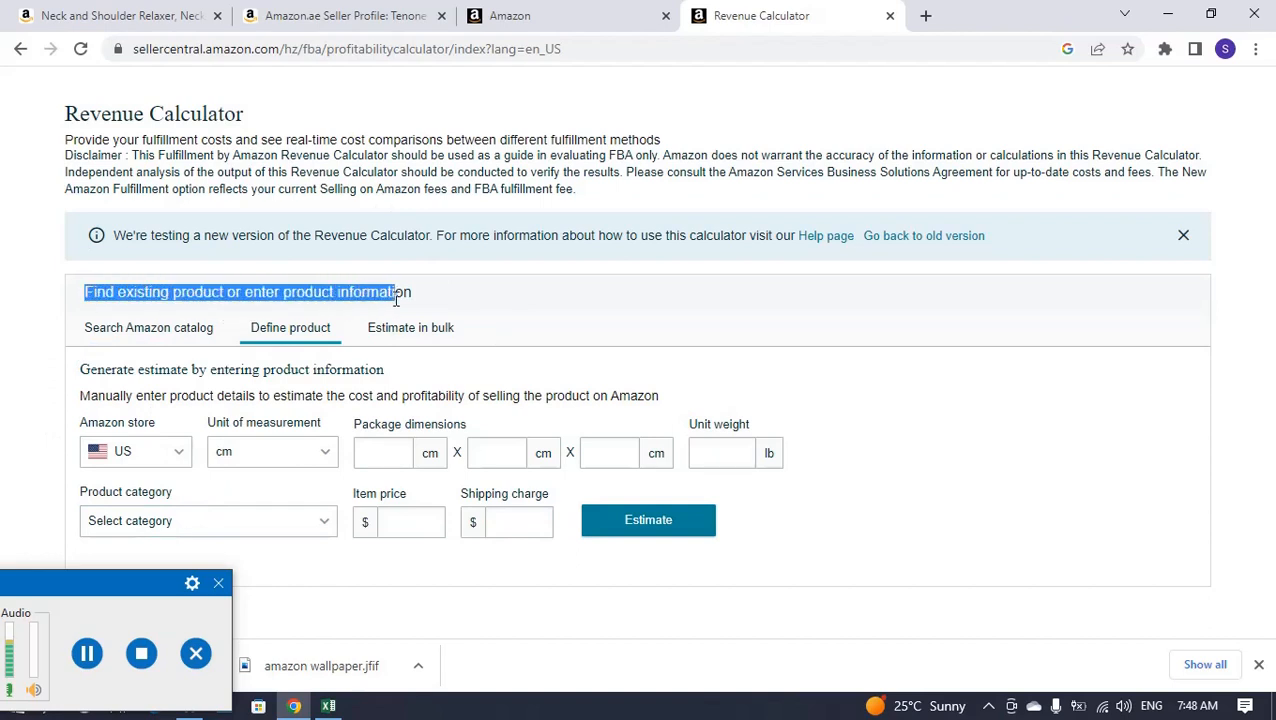
left_click(423, 293)
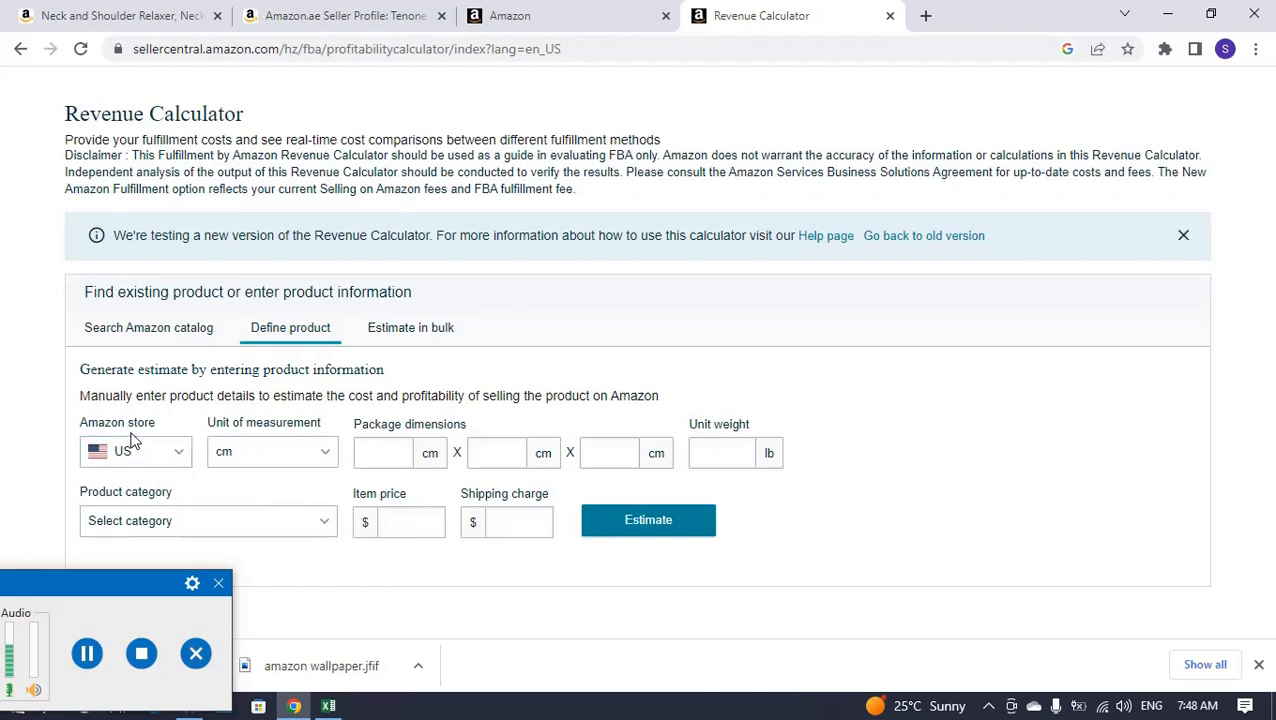
left_click(160, 455)
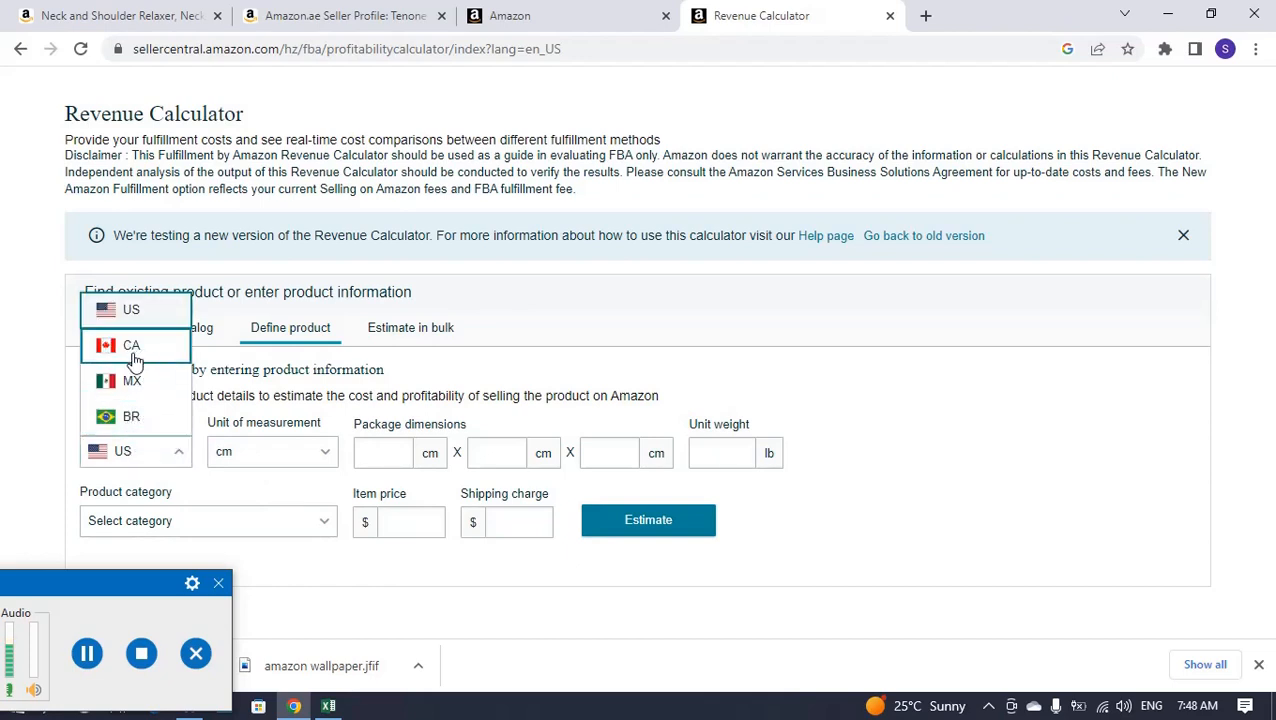
left_click(172, 455)
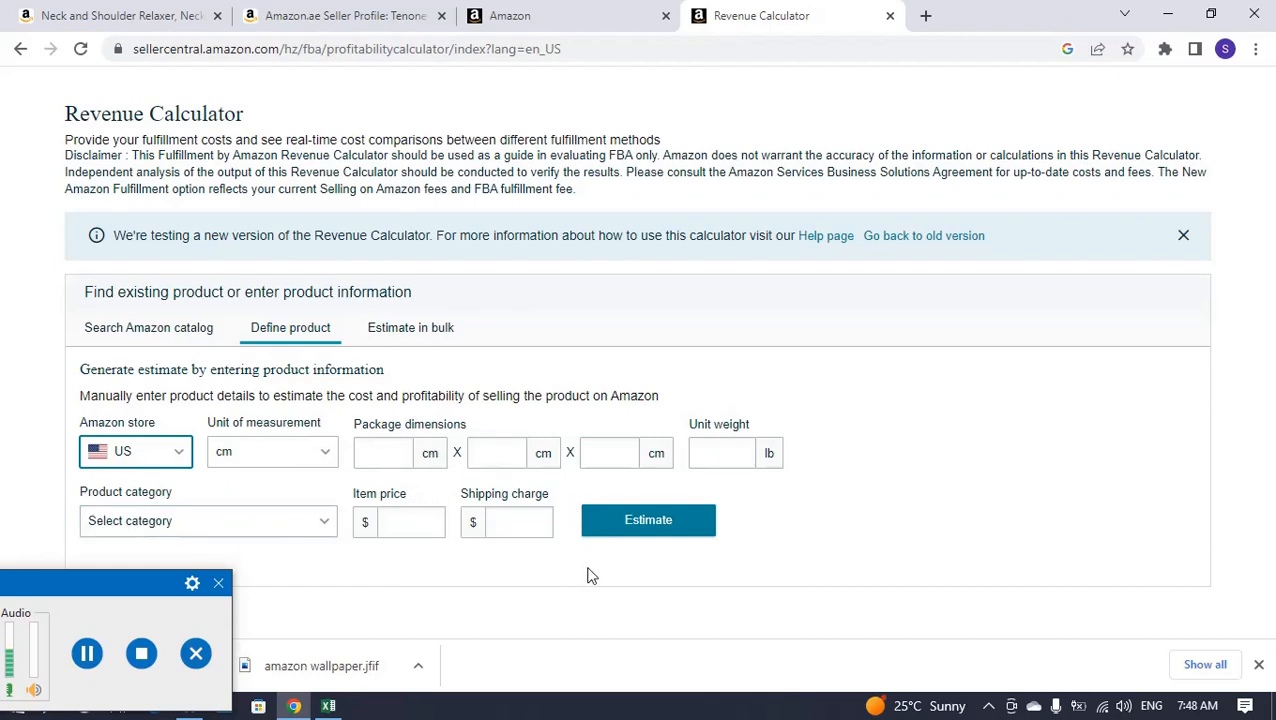
Step: Show the Amazon catalog search form and review which Amazon stores it offers to guests
left_click(130, 338)
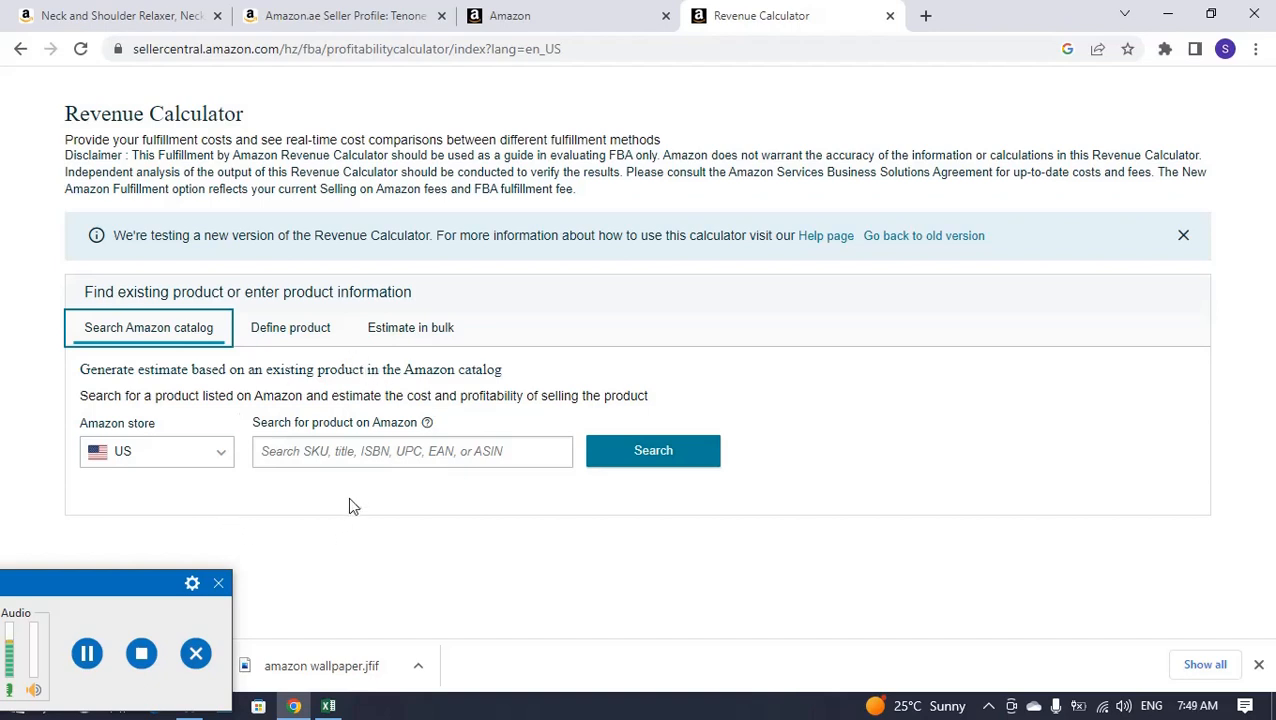
left_click(177, 459)
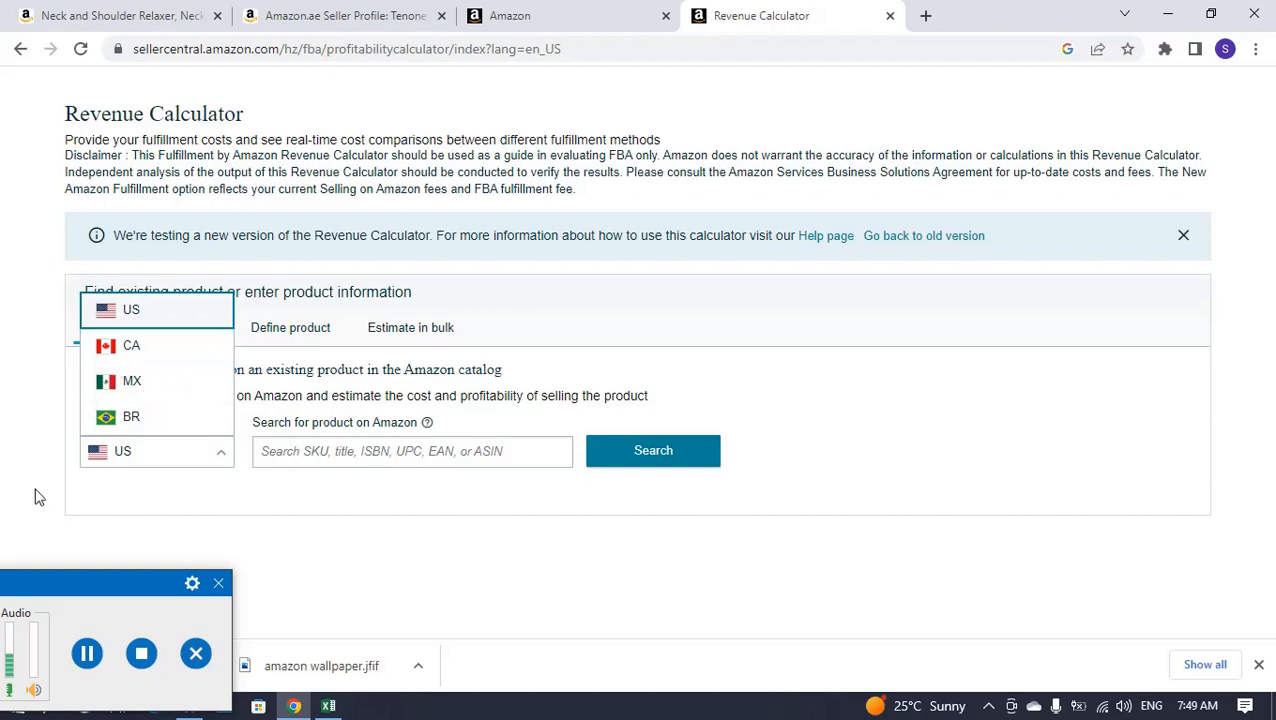
left_click(87, 653)
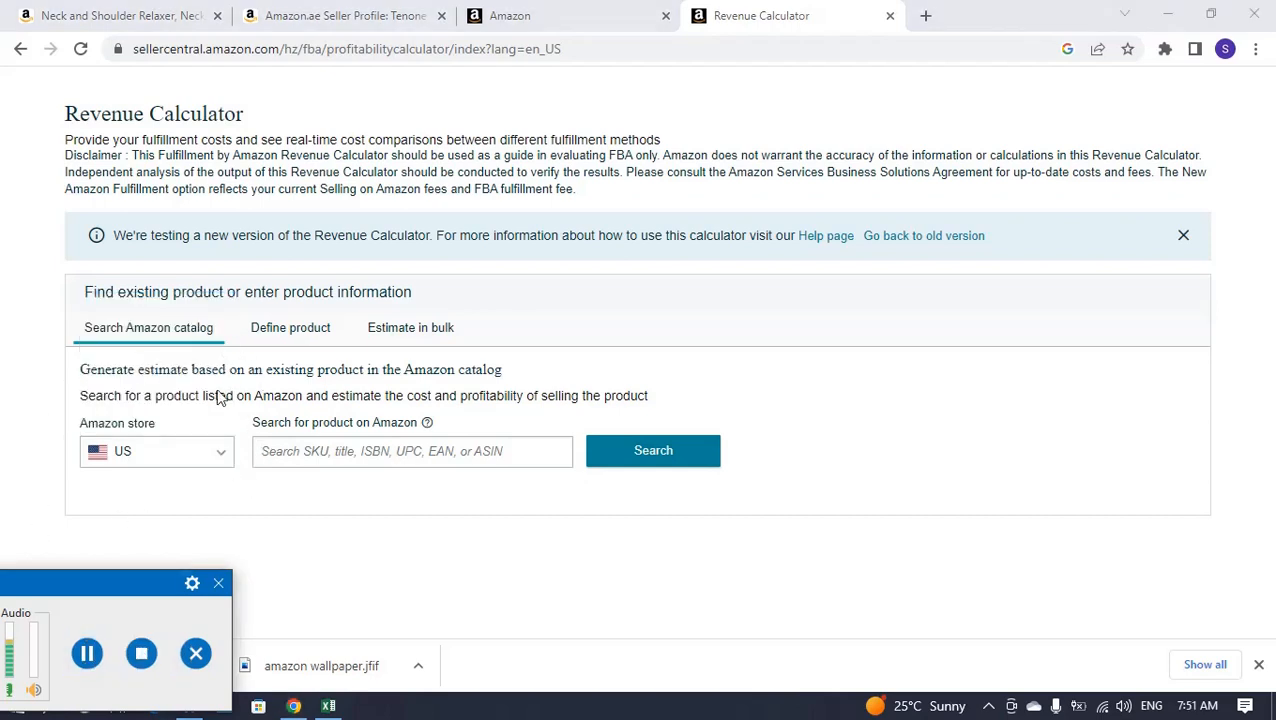
left_click(220, 455)
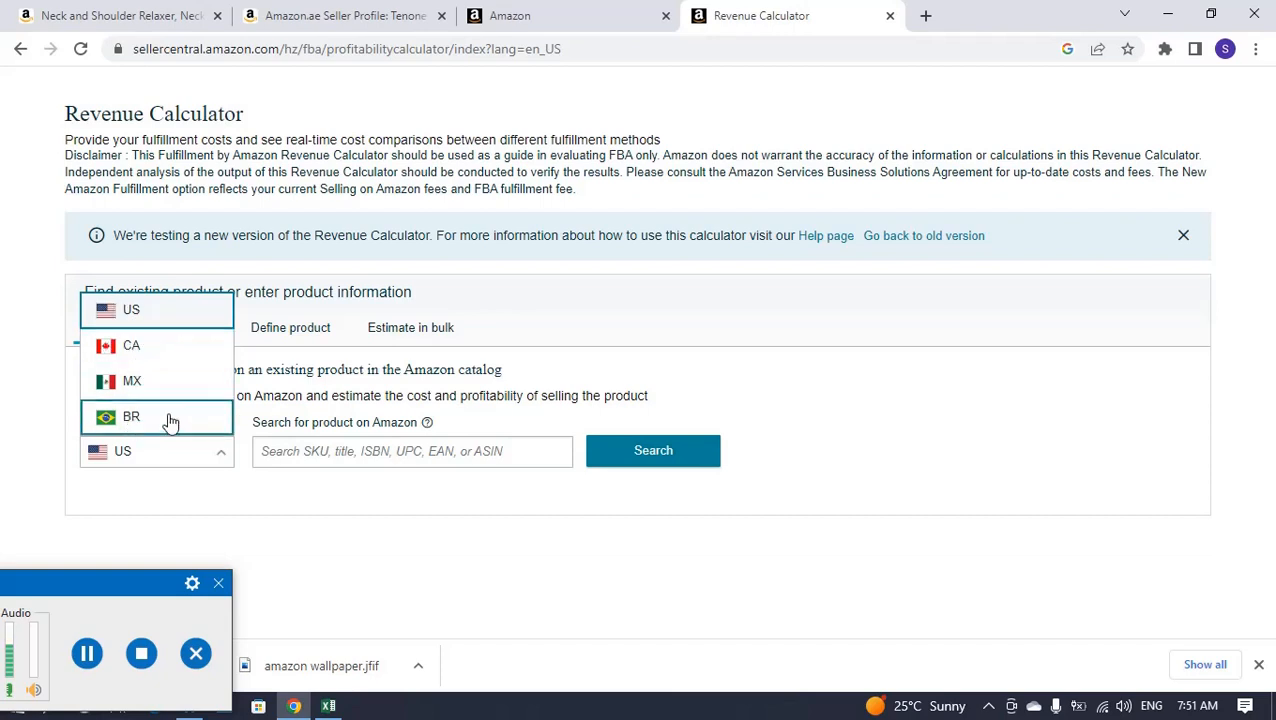
left_click(171, 480)
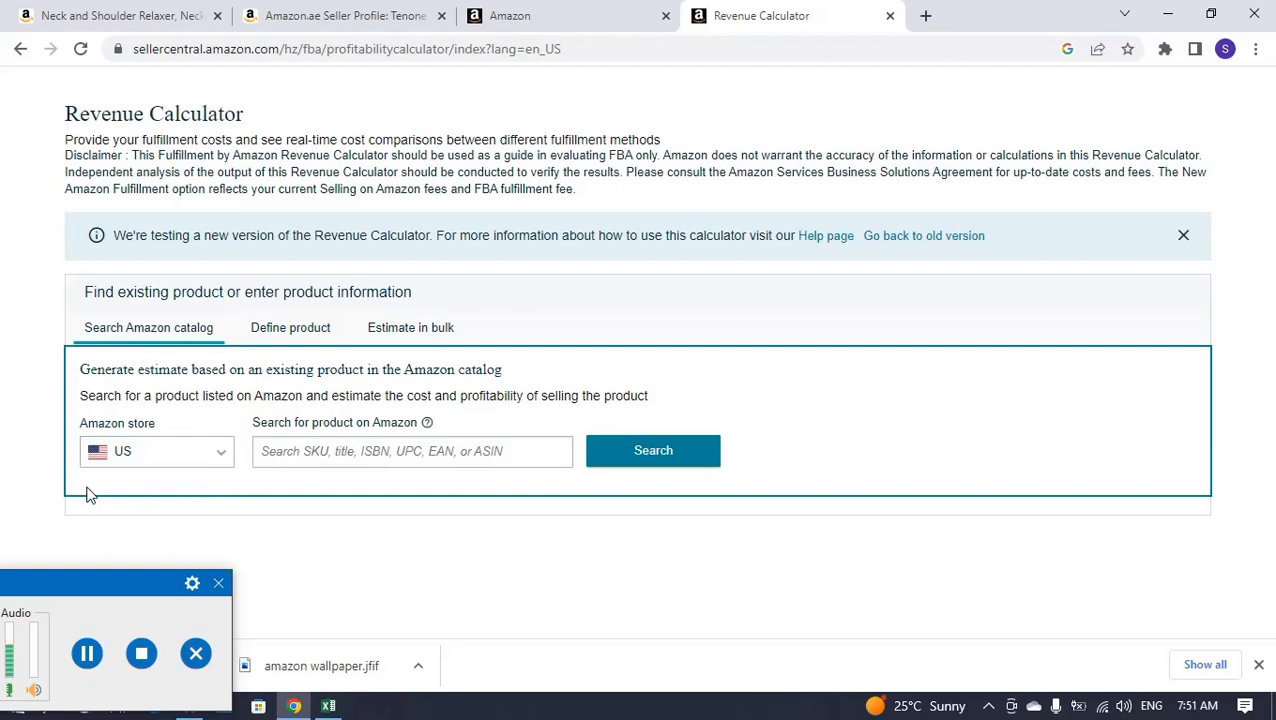
left_click(200, 458)
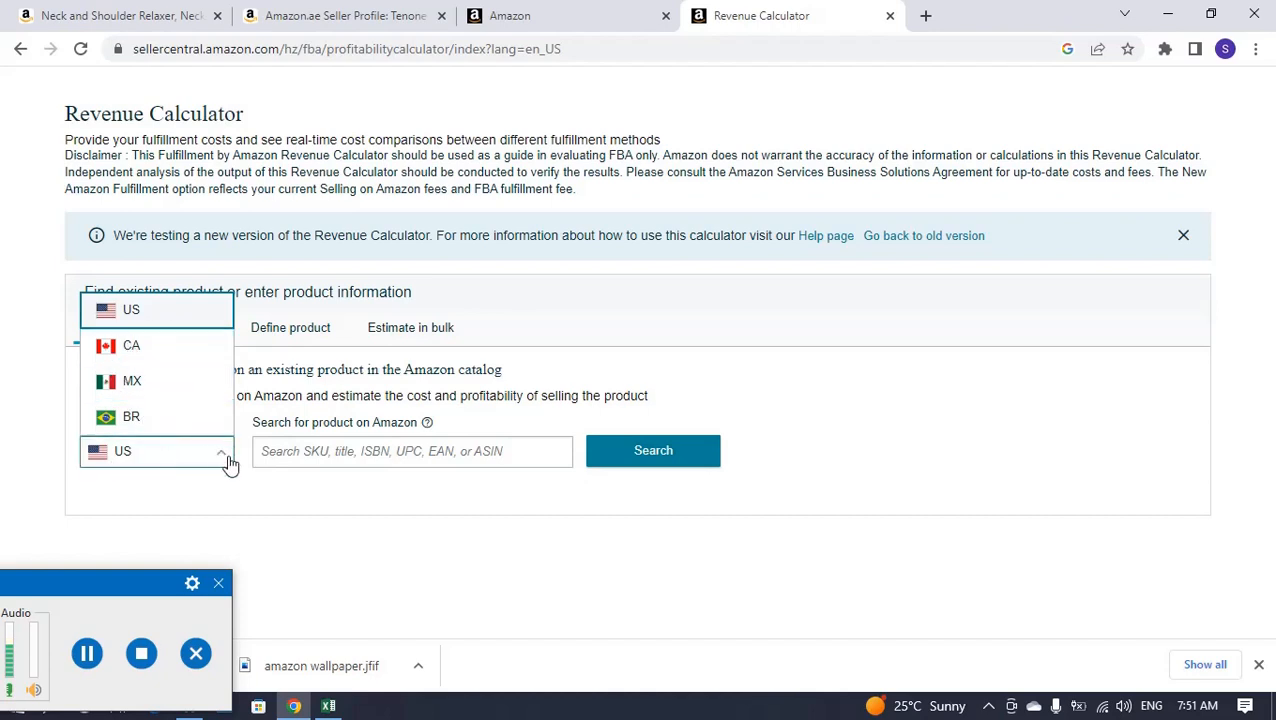
left_click(283, 497)
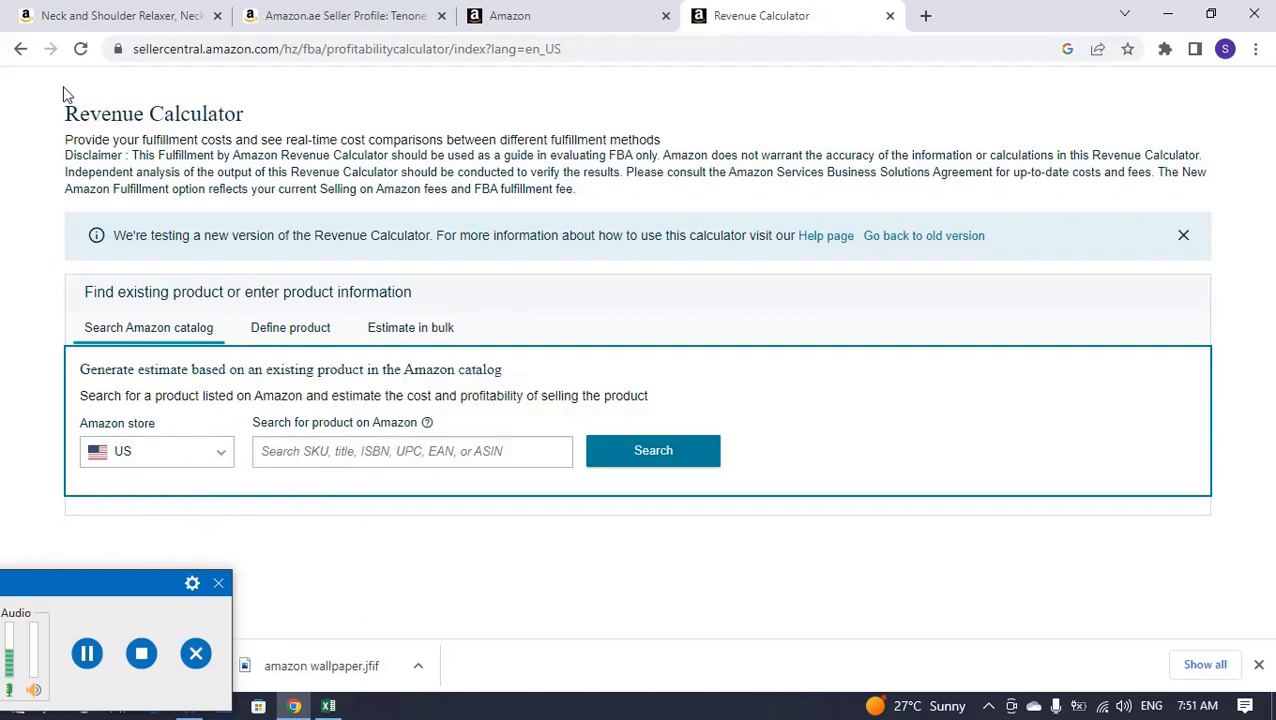
Step: Go back to the "amazon fba uae calculator" search results and reopen the Seller Central FBA Revenue Calculator
left_click(19, 52)
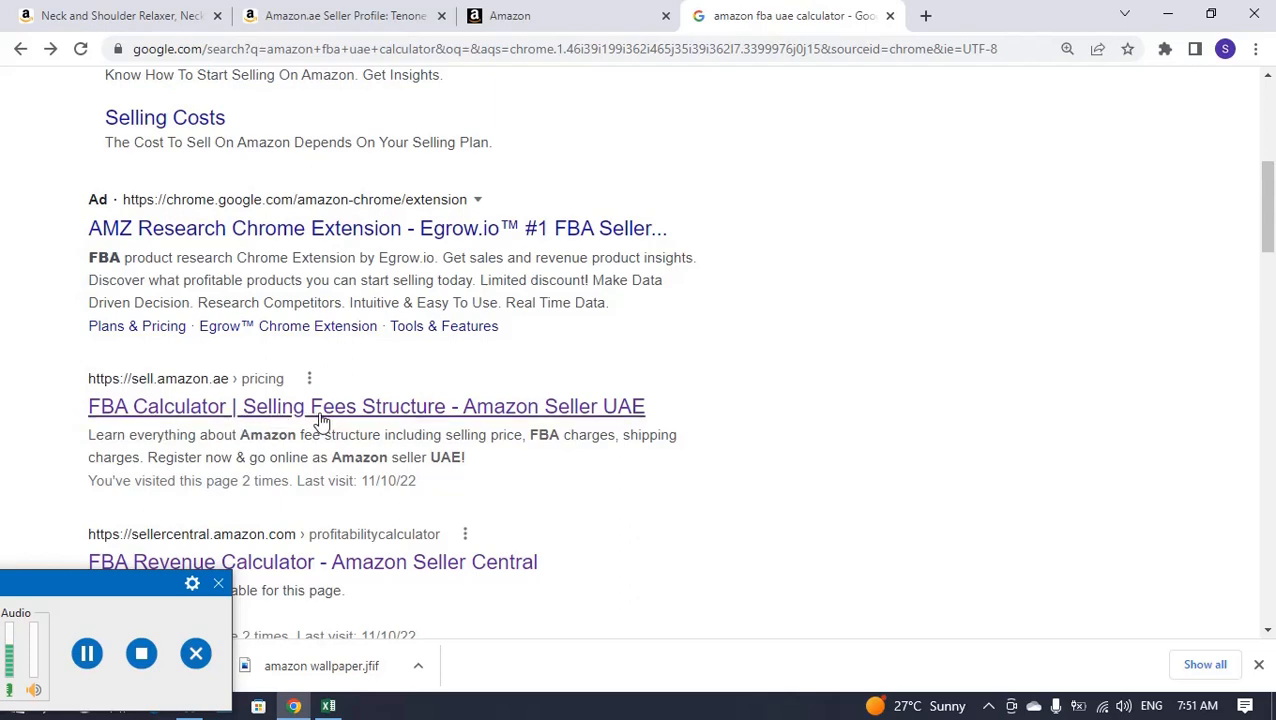
left_click_drag(1270, 224, 1271, 256)
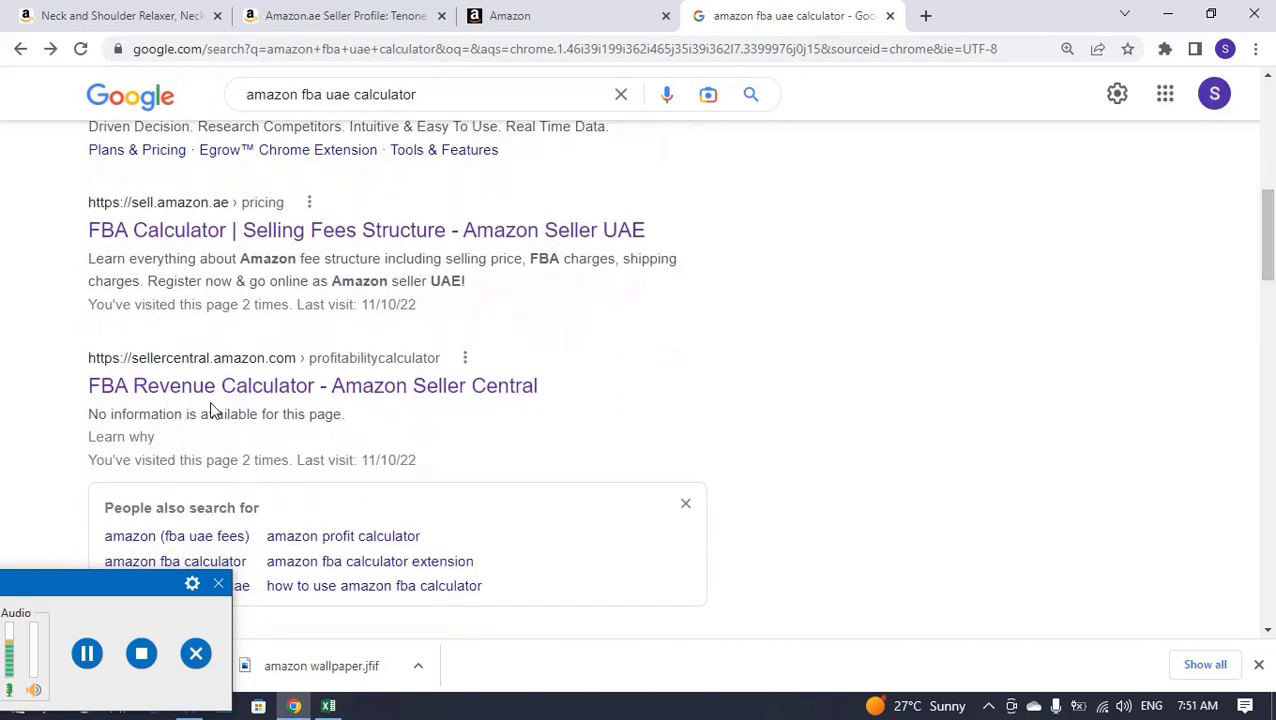
left_click(248, 397)
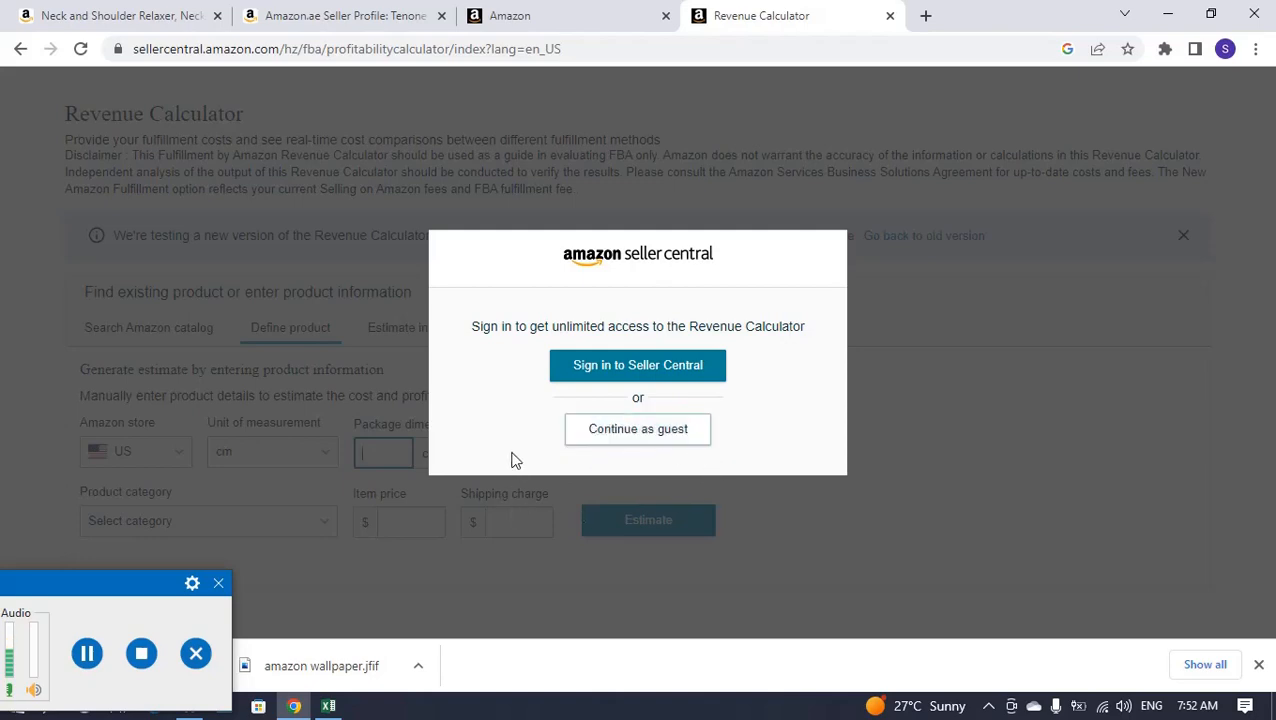
Step: Choose to sign in to Seller Central and log in with the prefilled e-mail and password
left_click(641, 372)
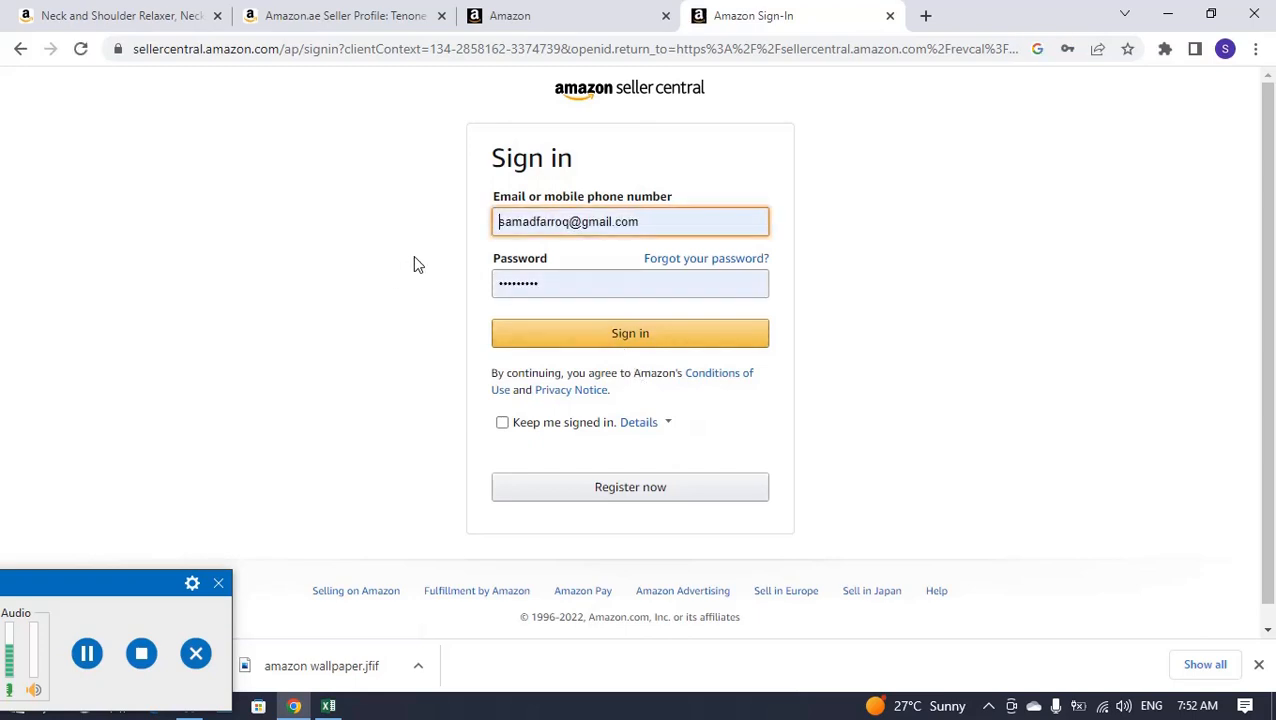
left_click(670, 224)
left_click(662, 265)
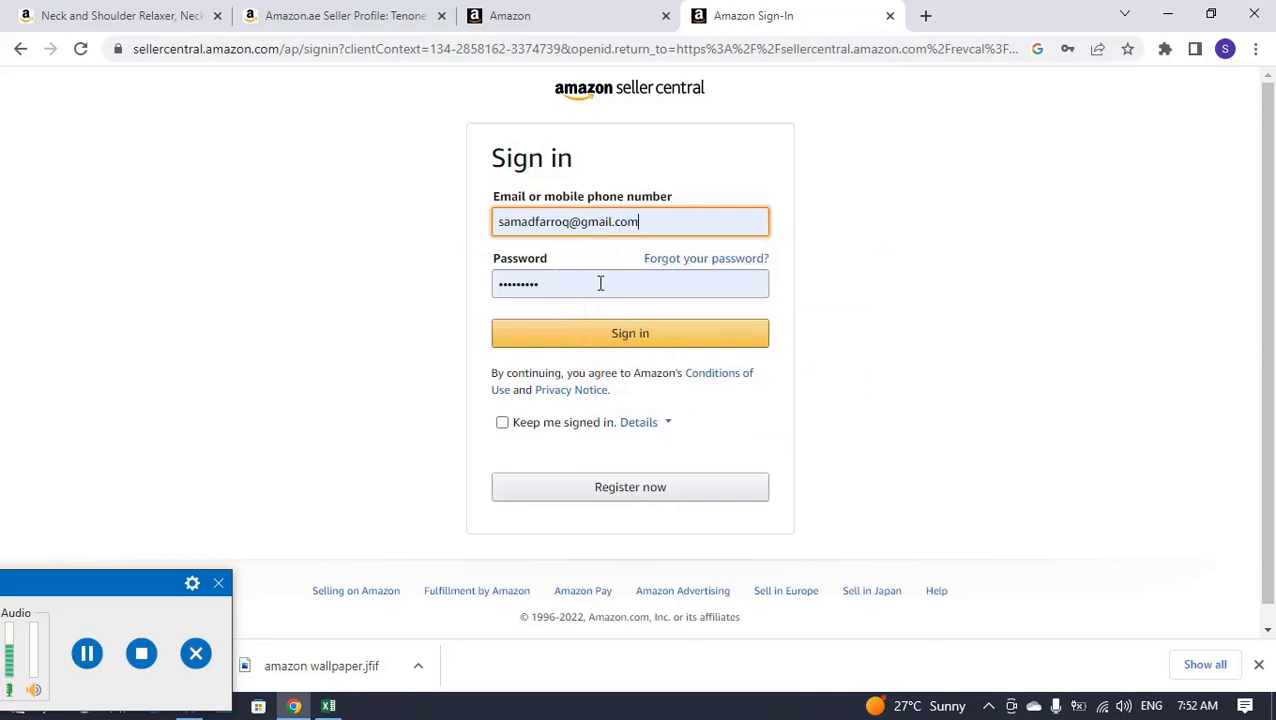
left_click(598, 340)
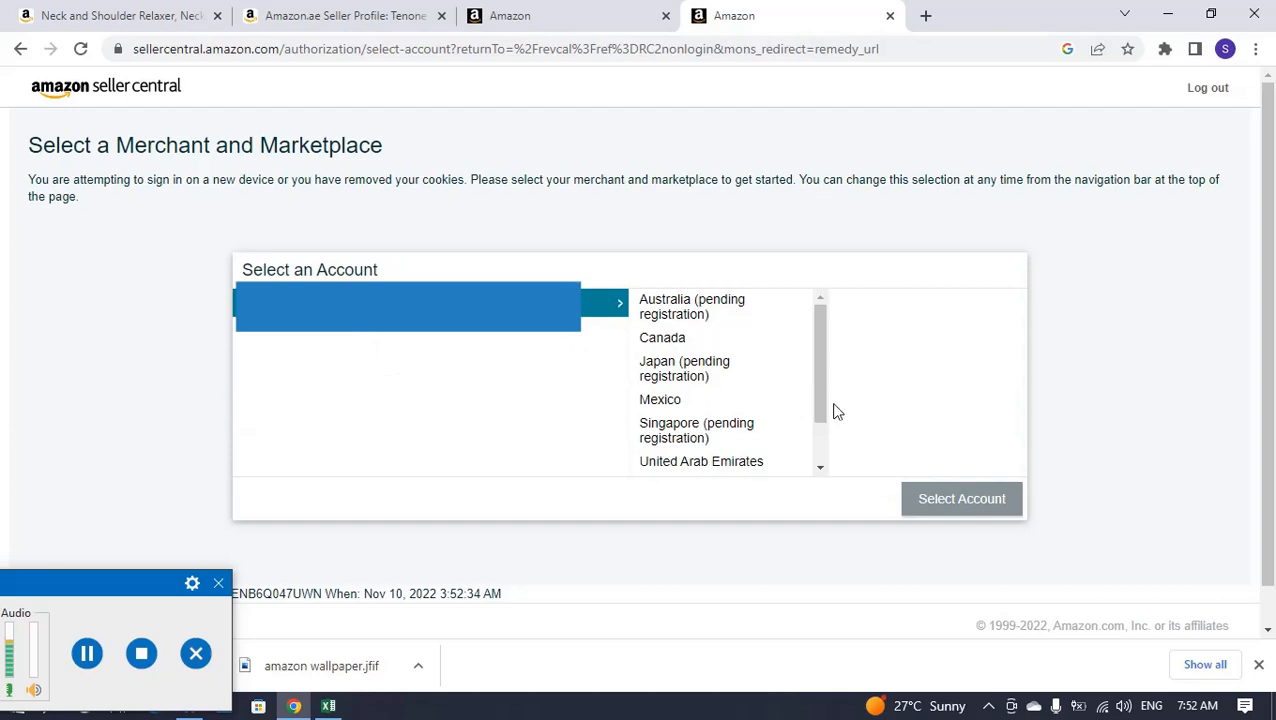
Step: Select United Arab Emirates as the account's marketplace and confirm the account selection
scroll(822, 420, "down", 2)
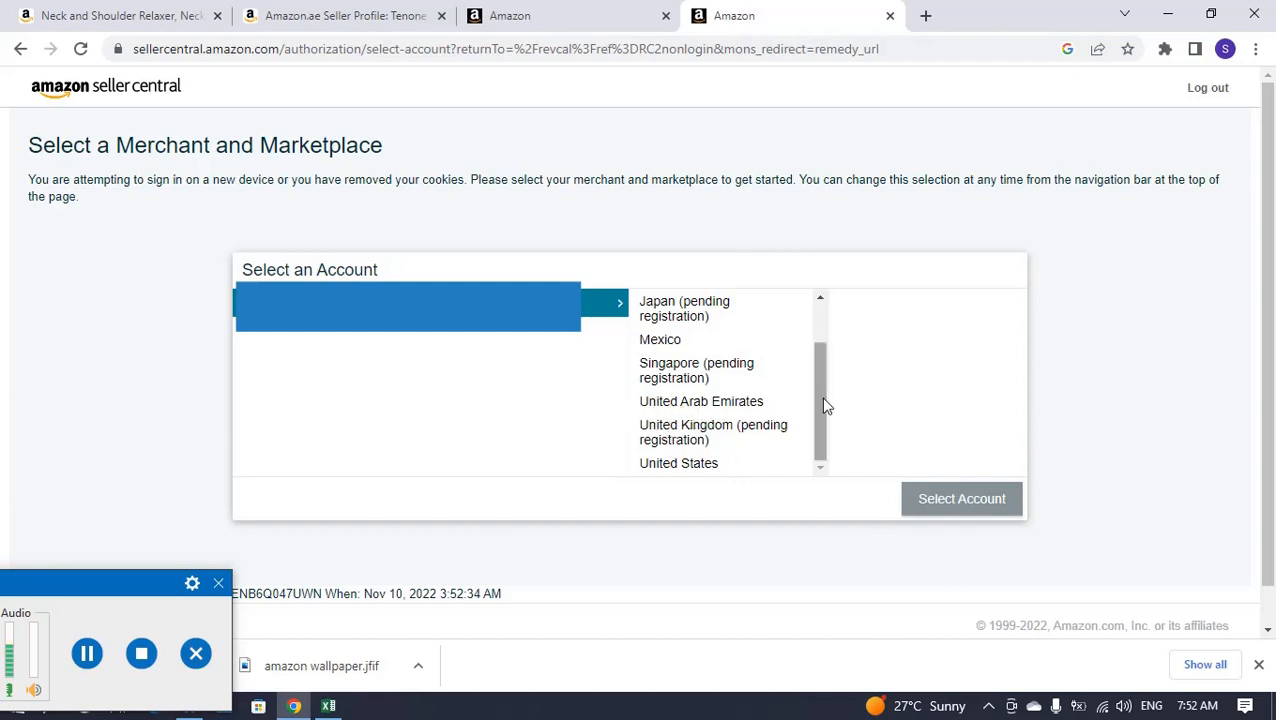
left_click_drag(826, 405, 823, 336)
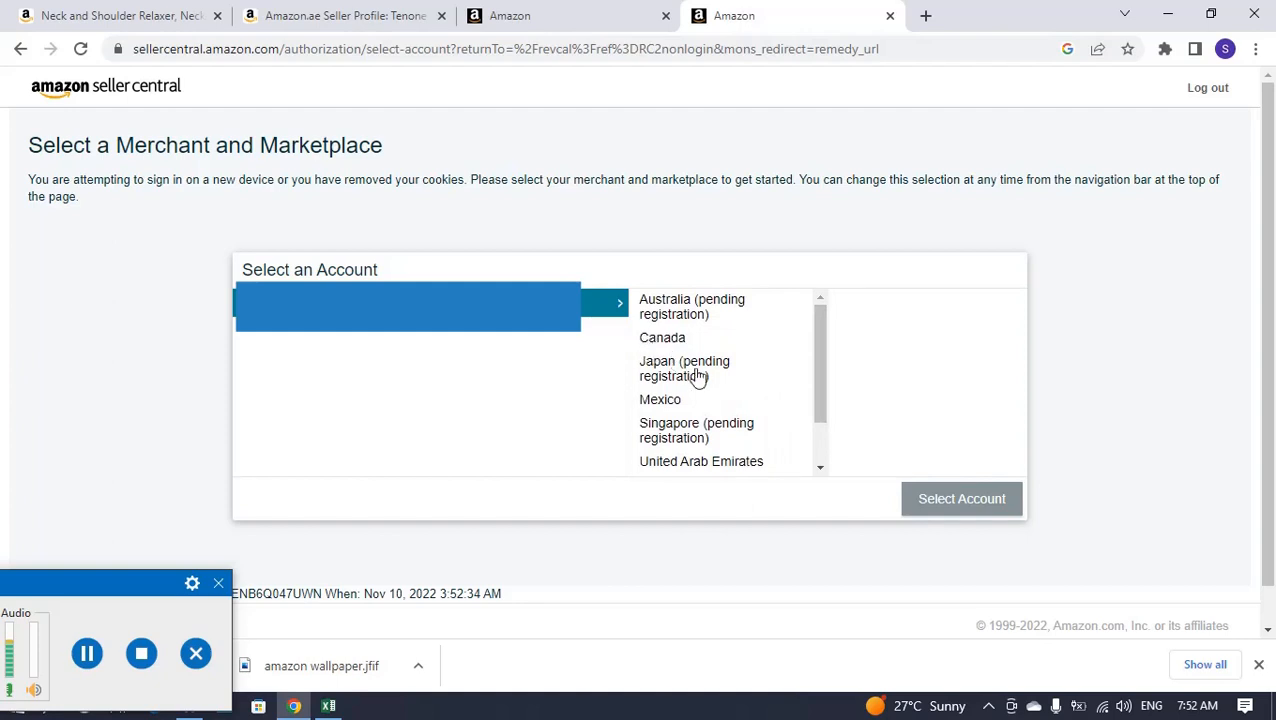
left_click(671, 342)
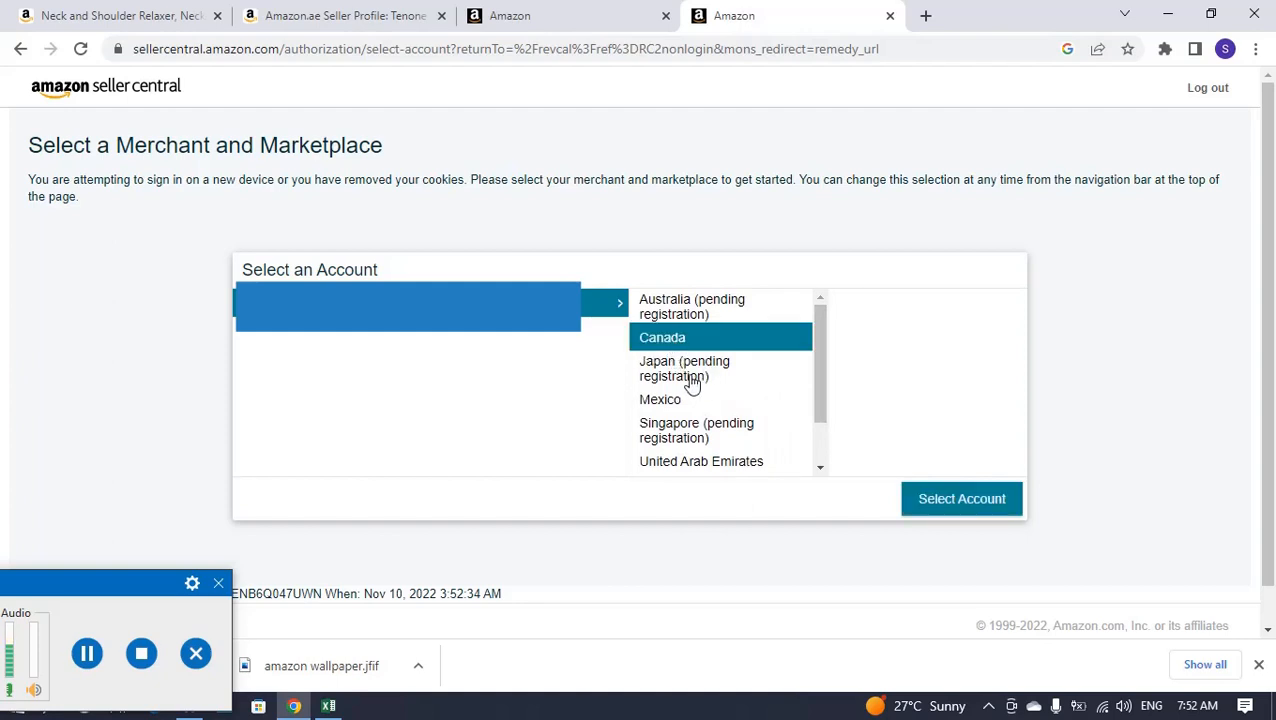
left_click(690, 385)
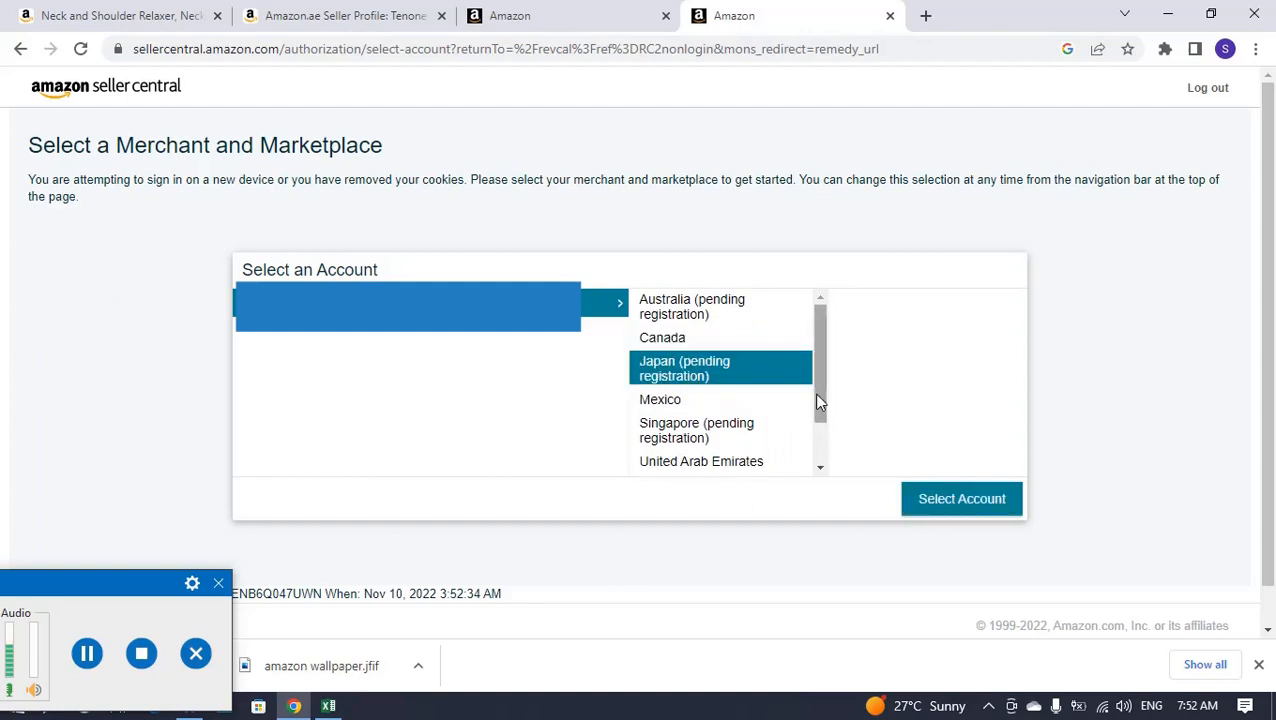
left_click_drag(816, 395, 824, 455)
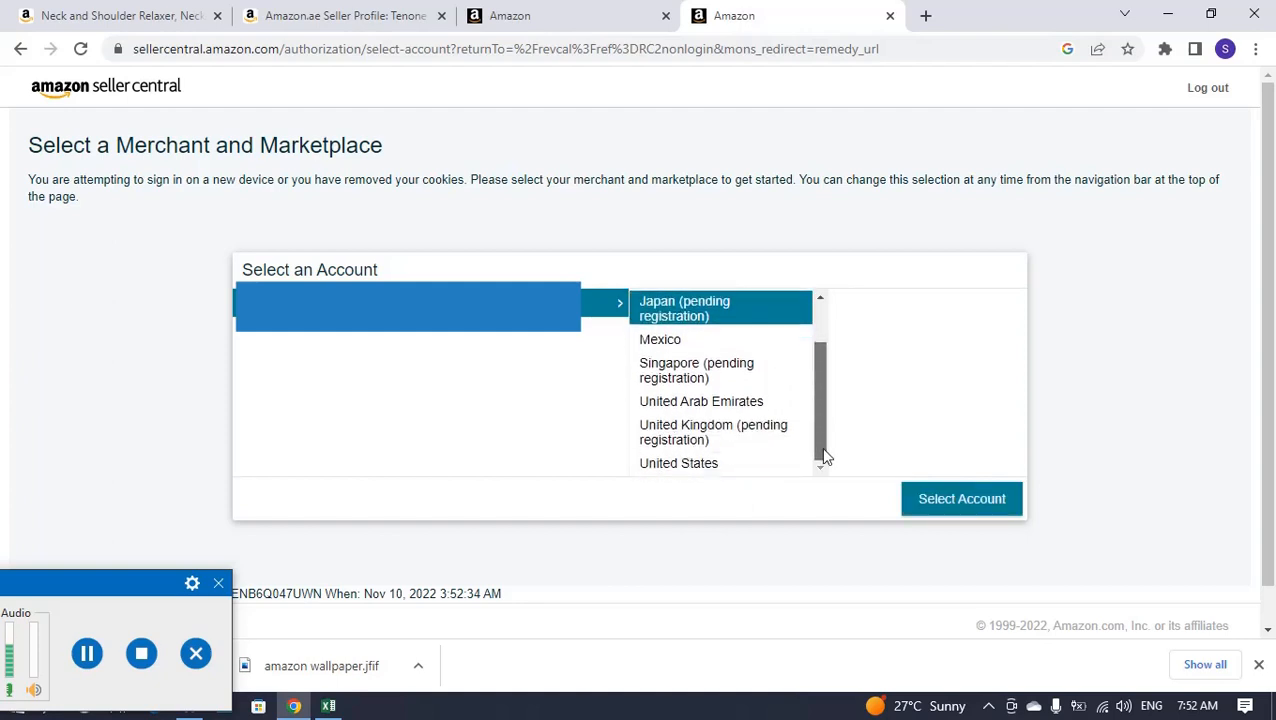
left_click(676, 405)
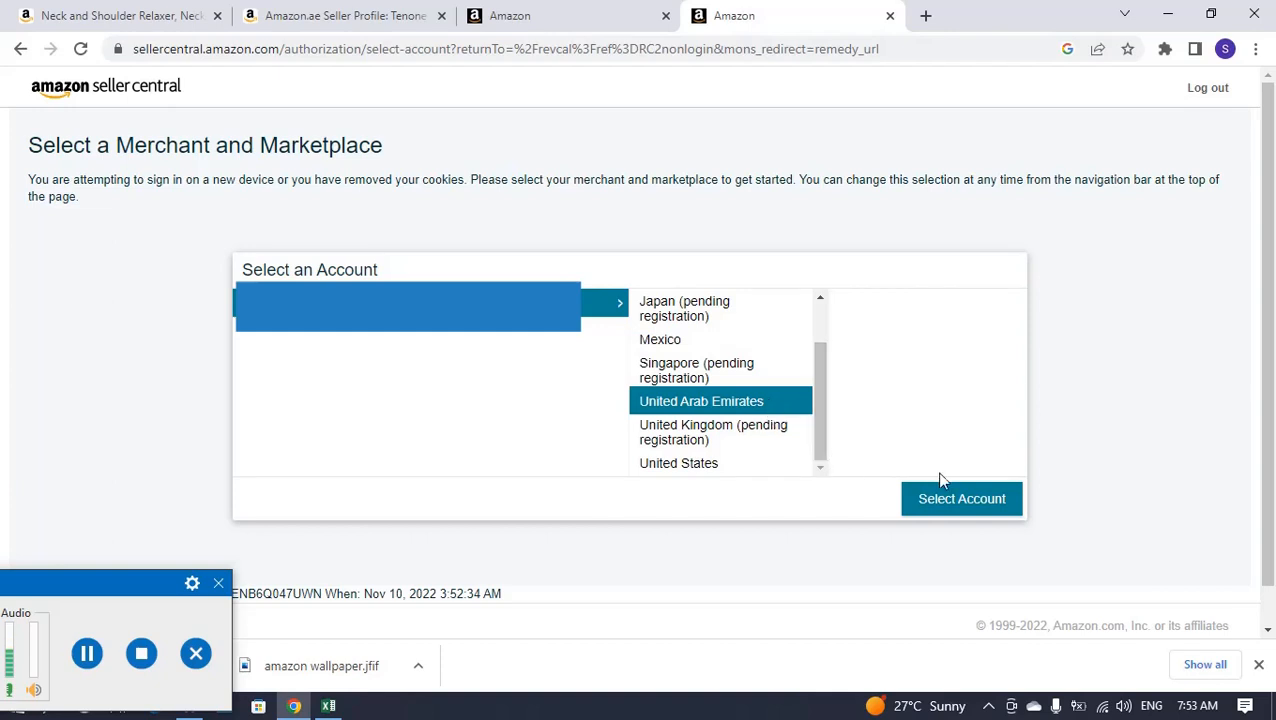
left_click(947, 506)
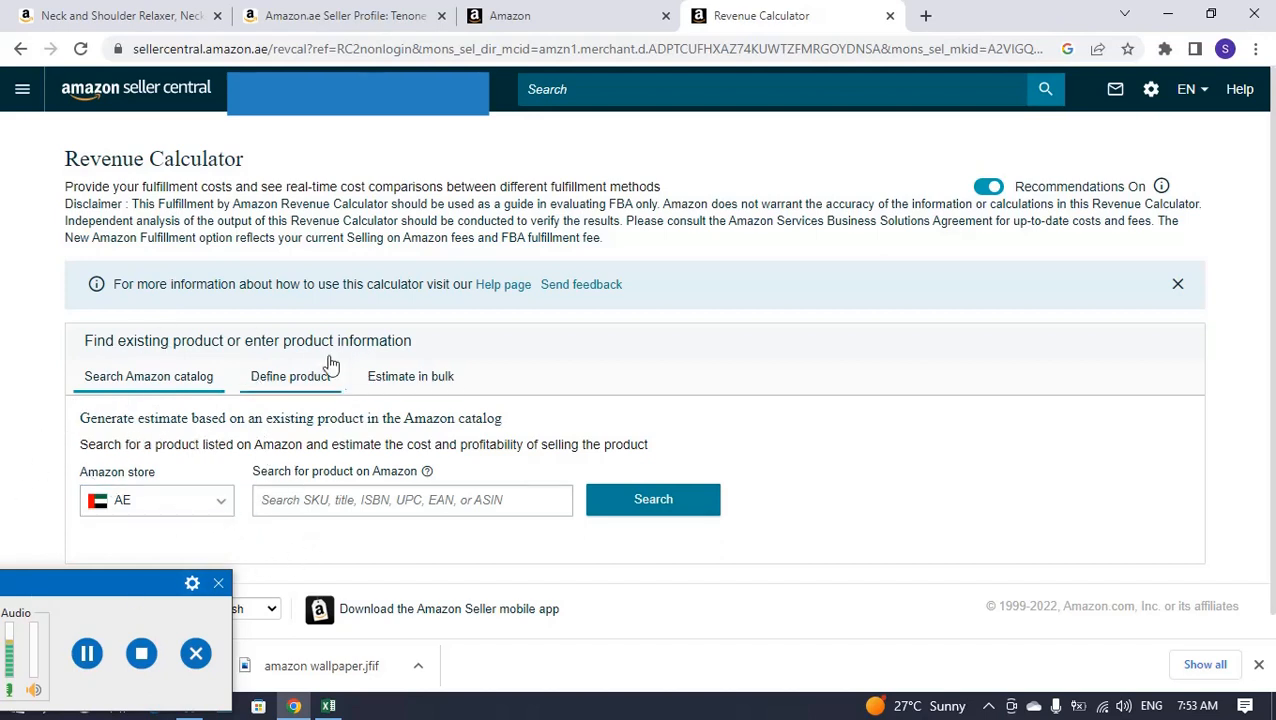
Step: Review which Amazon stores the catalog search offers, keeping AE selected
left_click(224, 510)
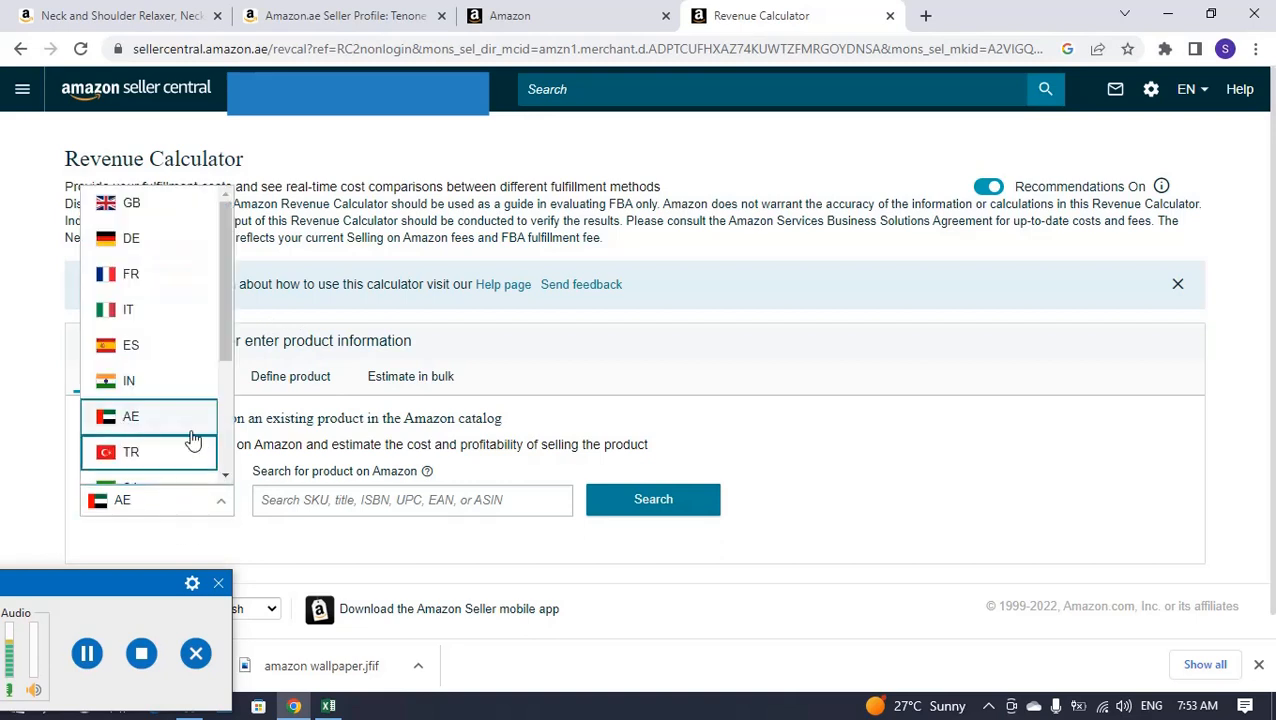
mouse_move(224, 336)
left_mouse_down()
mouse_move(208, 452)
mouse_move(233, 338)
left_mouse_up()
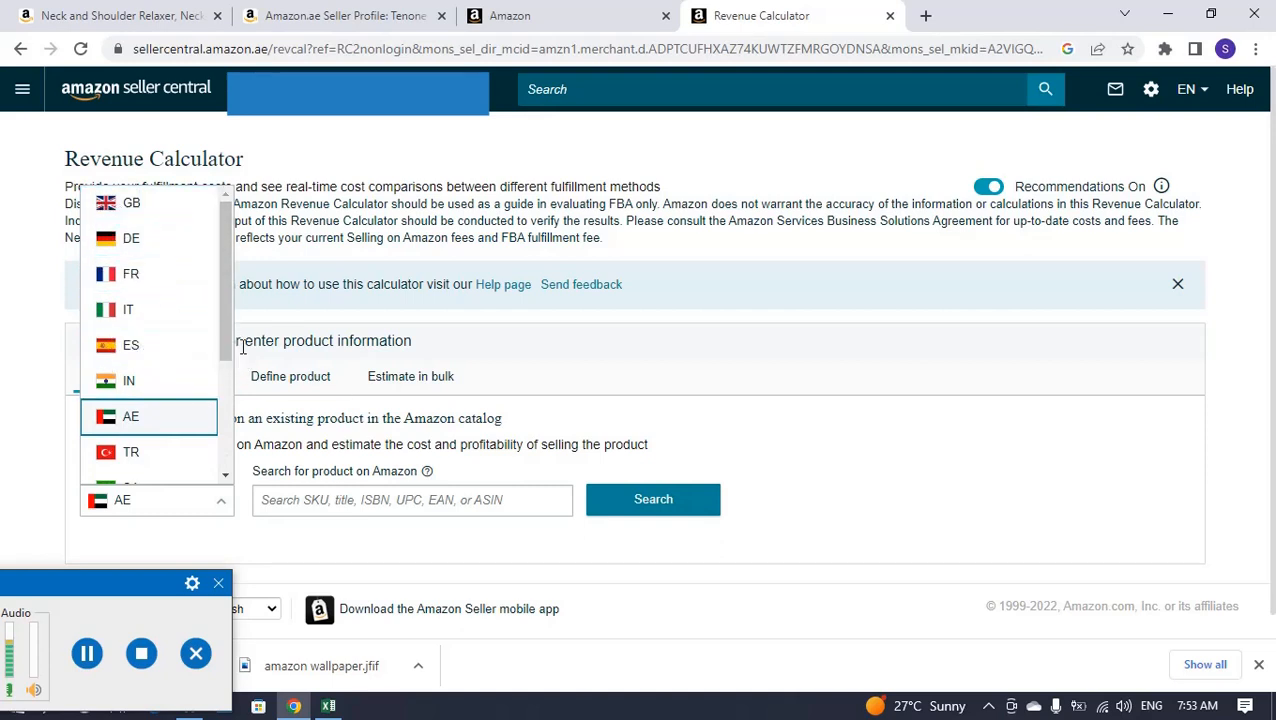
left_click_drag(227, 357, 224, 285)
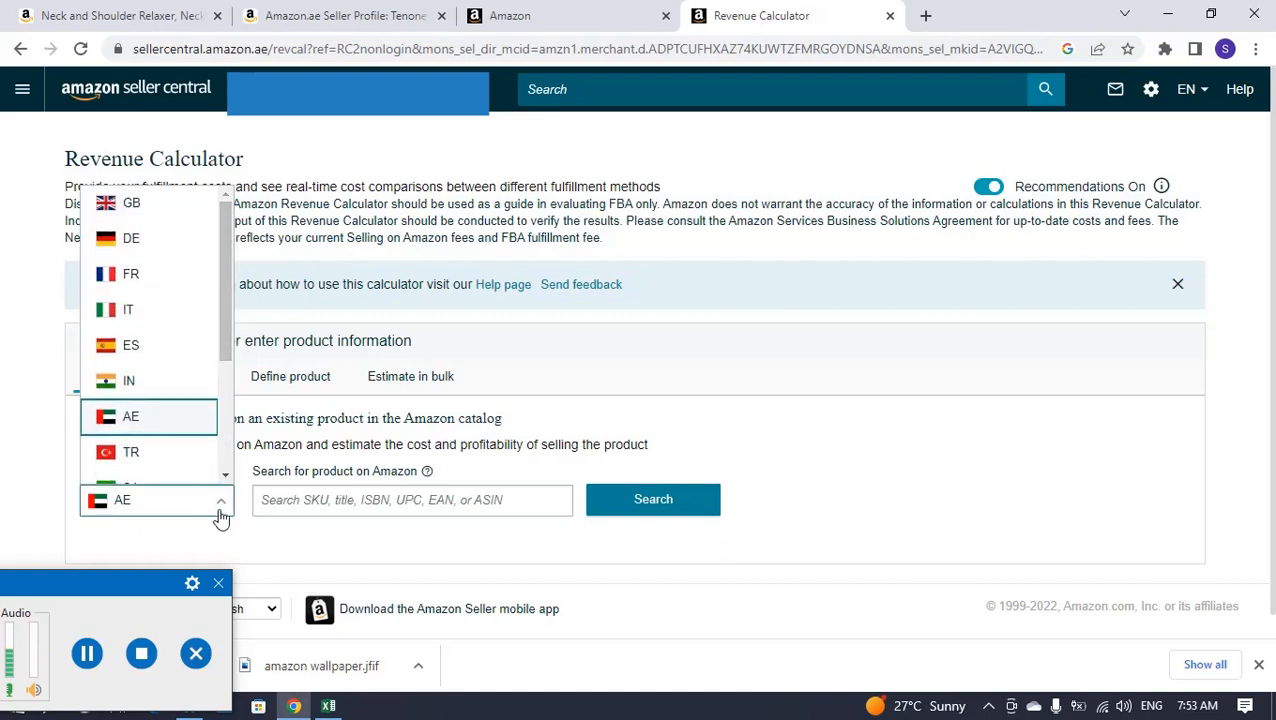
left_click(248, 538)
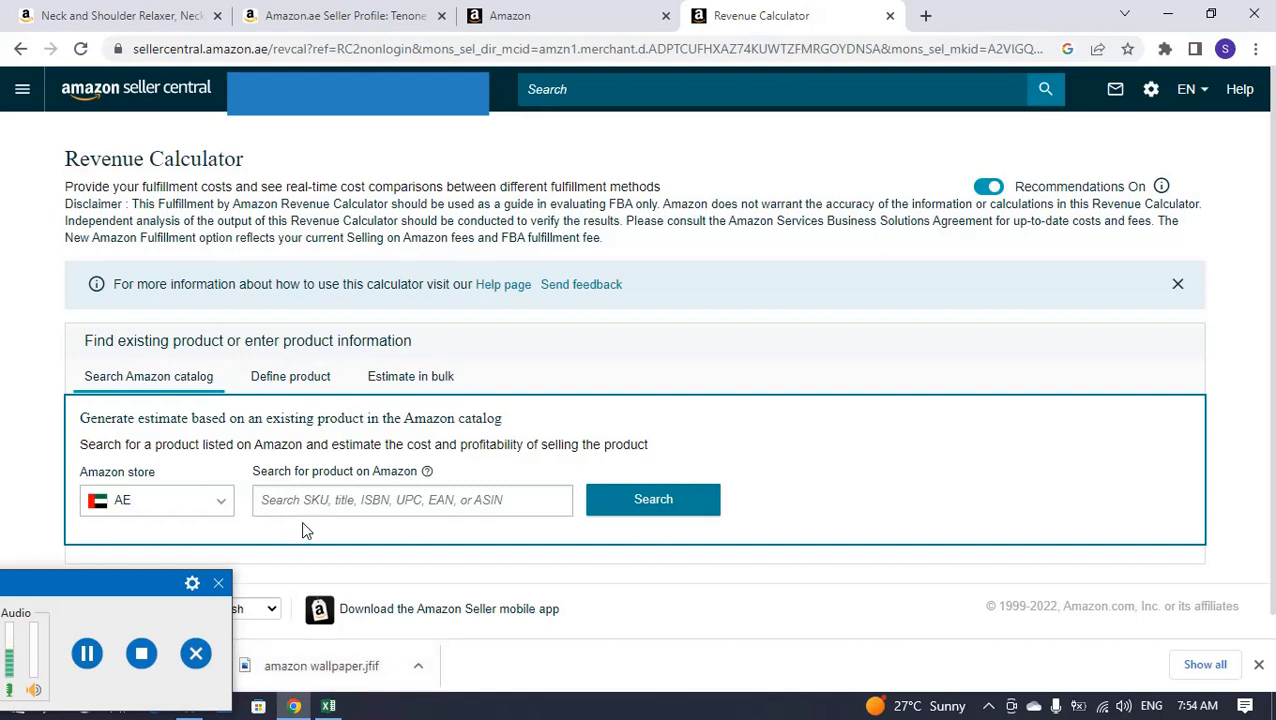
left_click(269, 508)
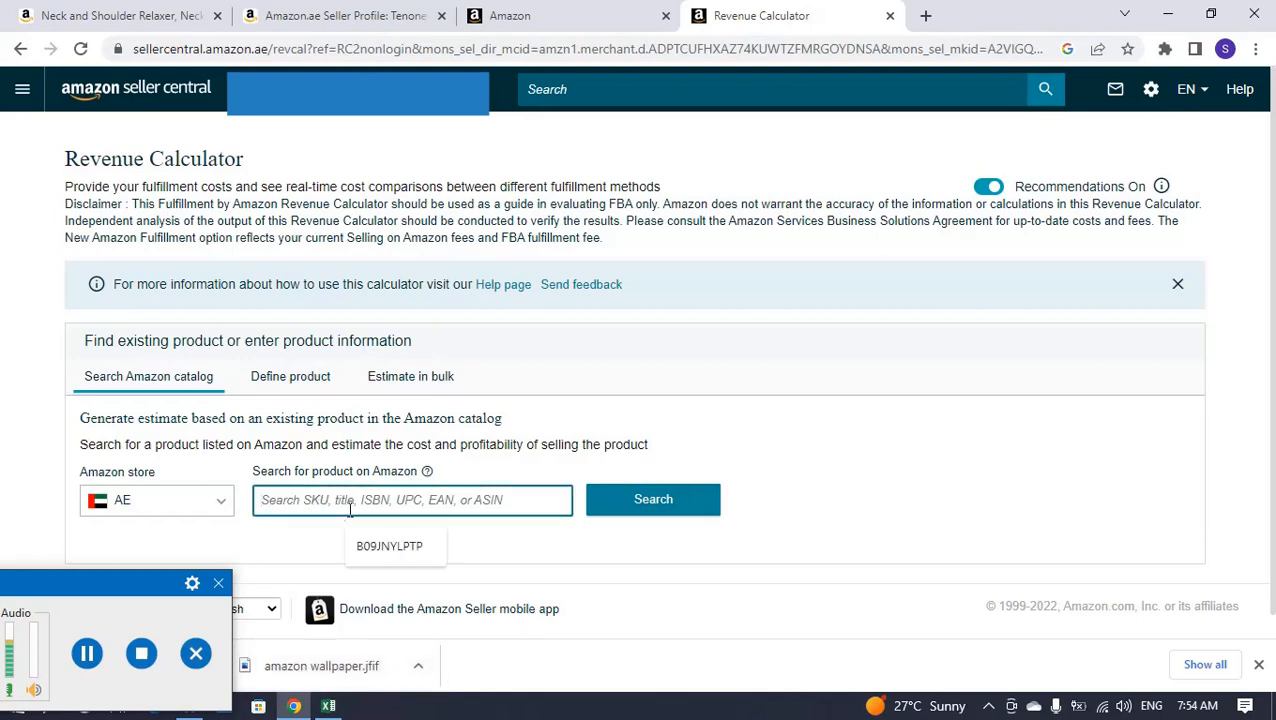
left_click(517, 540)
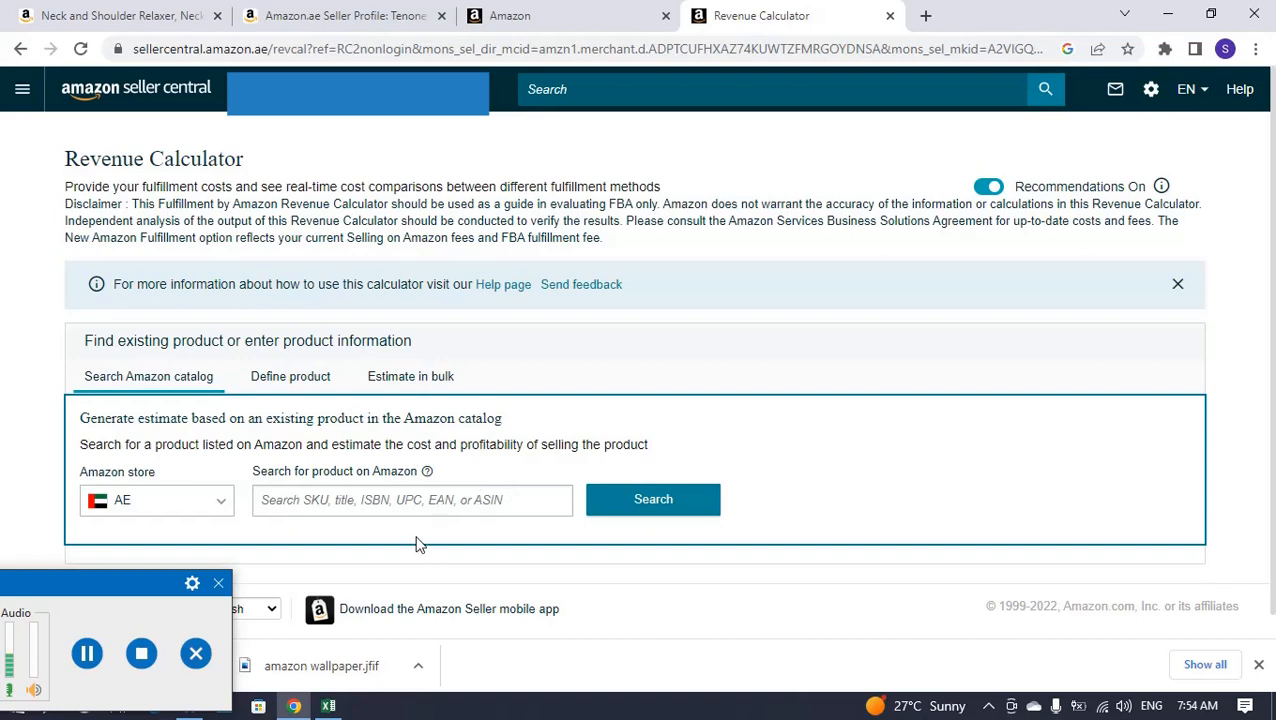
left_click(72, 658)
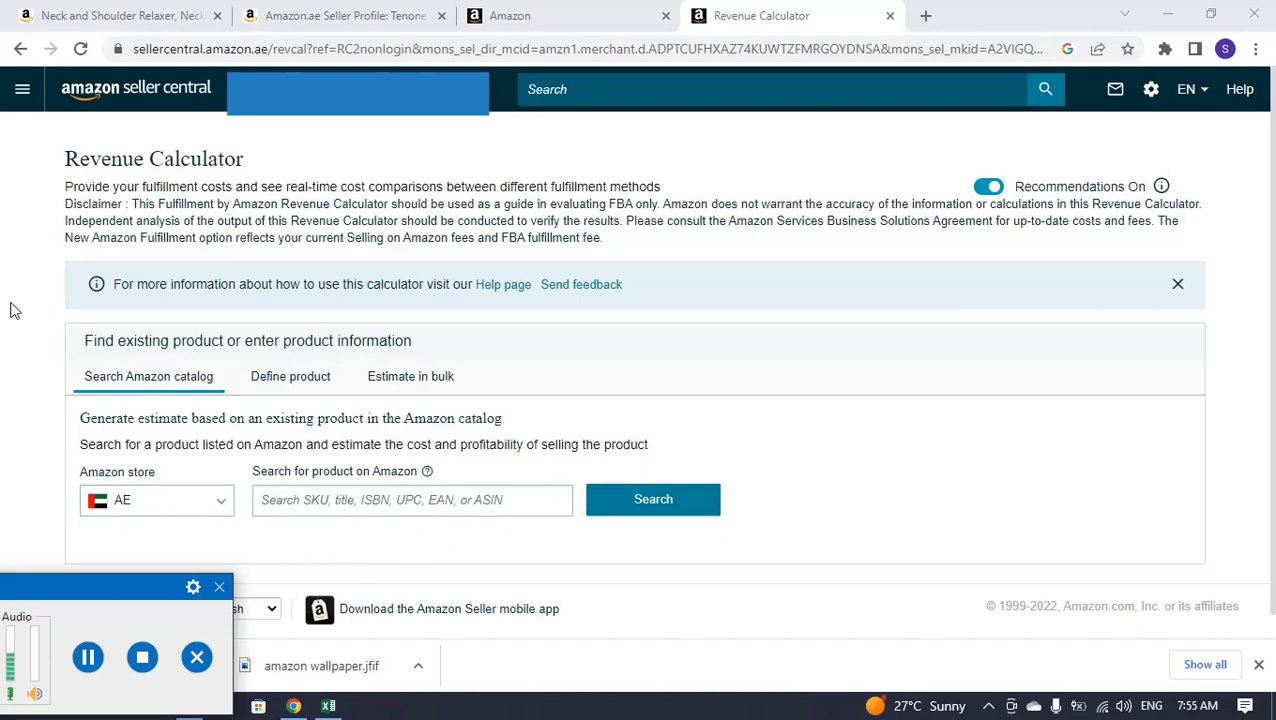
Step: Copy the ASIN B09JNYLPTP from the Additional Information table on the Neck and Shoulder Relaxer product page
left_click(120, 15)
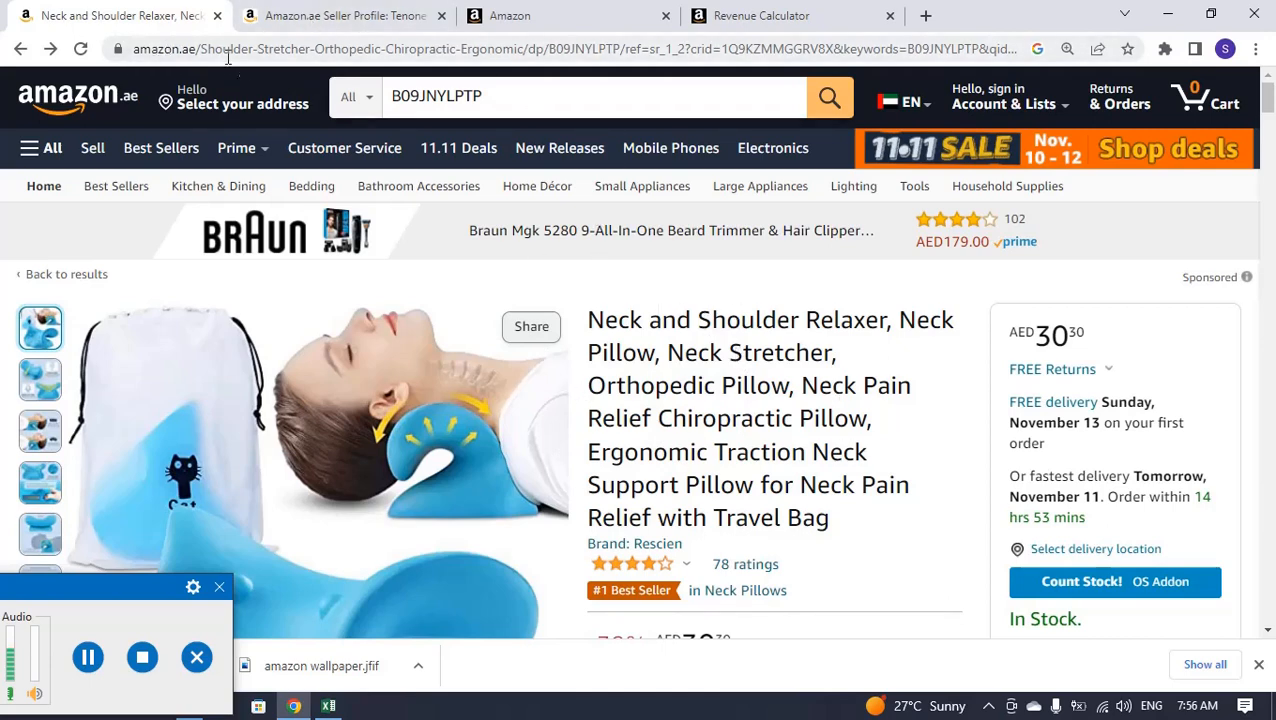
double_click(577, 48)
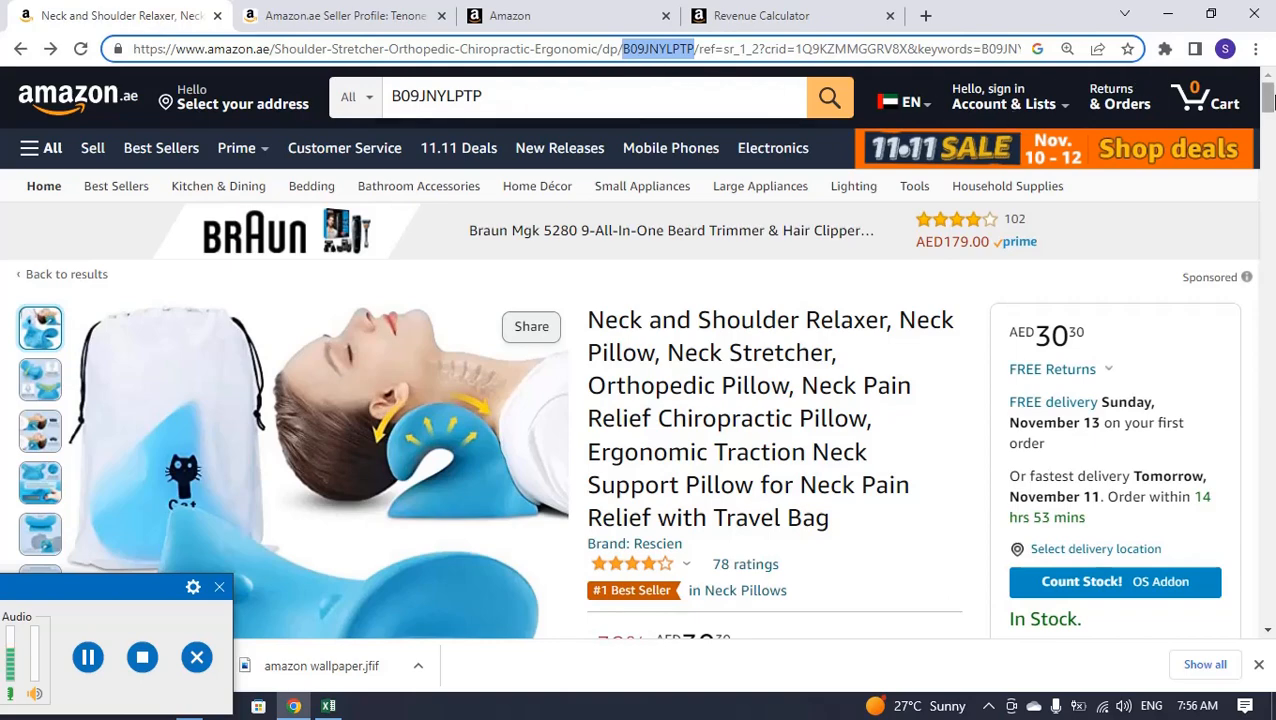
left_click_drag(1267, 100, 1267, 205)
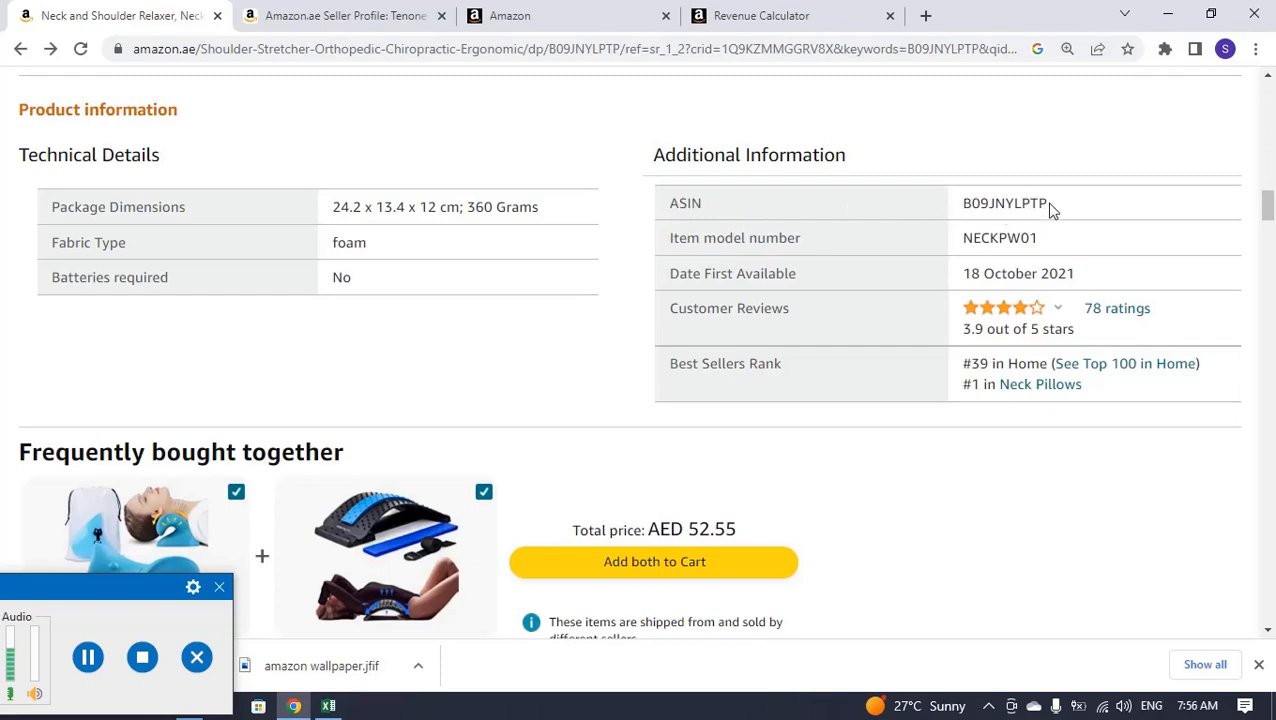
left_click_drag(1050, 206, 950, 212)
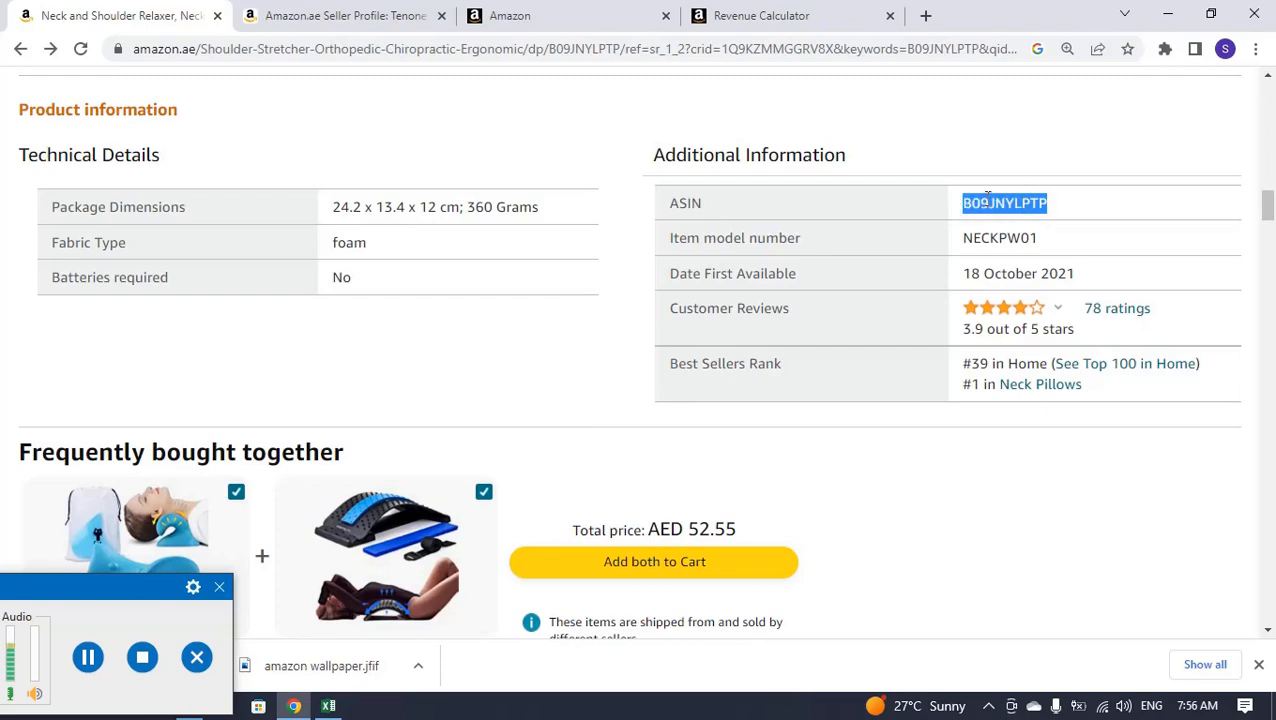
right_click(990, 196)
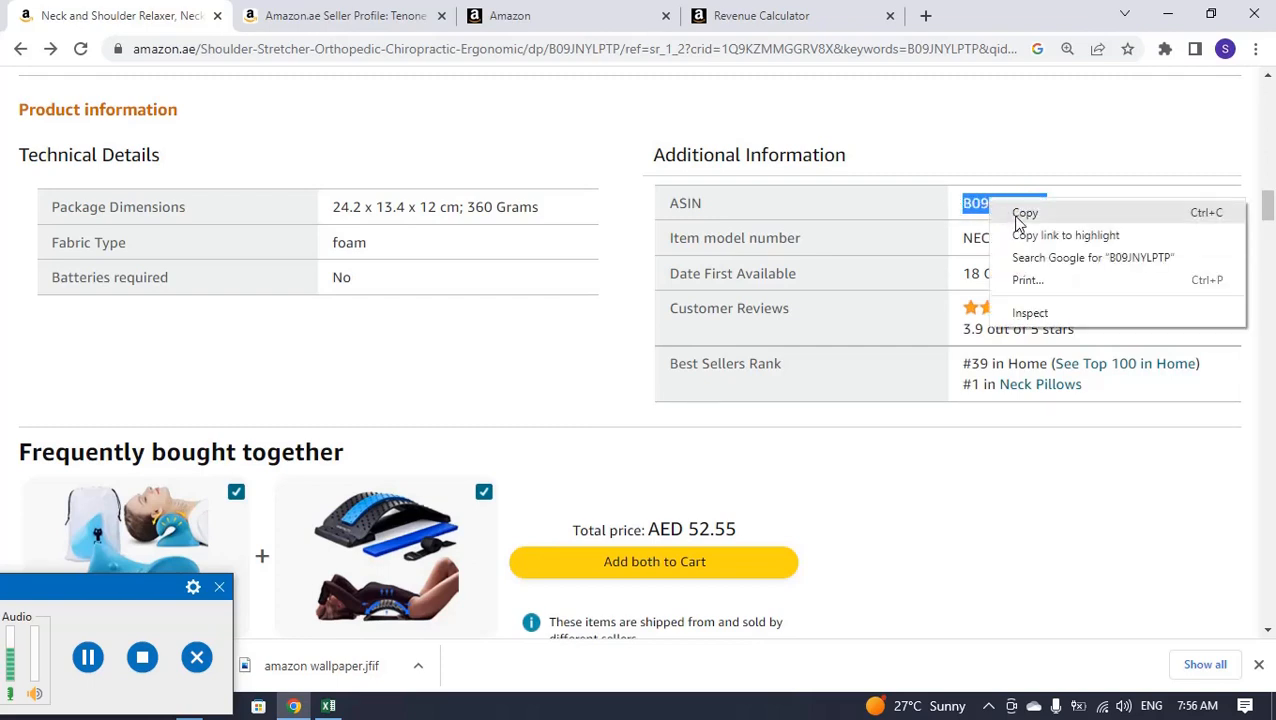
left_click(1024, 214)
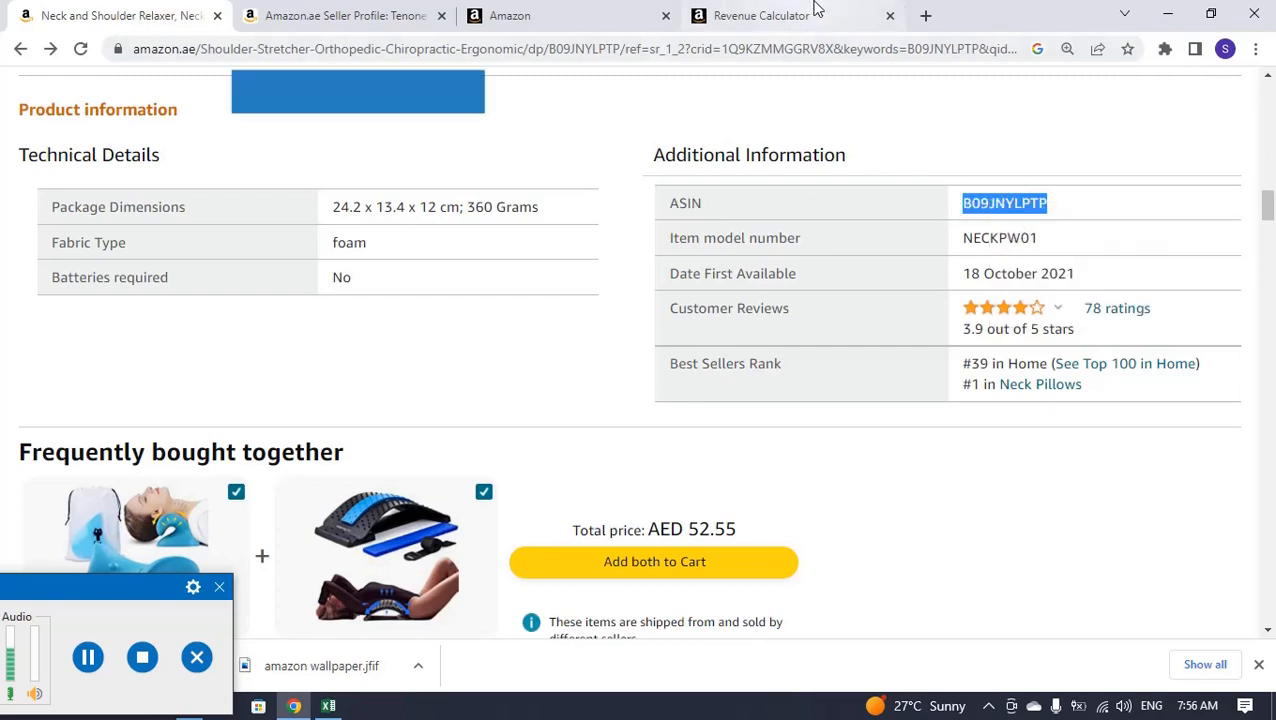
Step: Search the AE catalog in the Revenue Calculator for the copied ASIN B09JNYLPTP
left_click(815, 12)
left_click(375, 497)
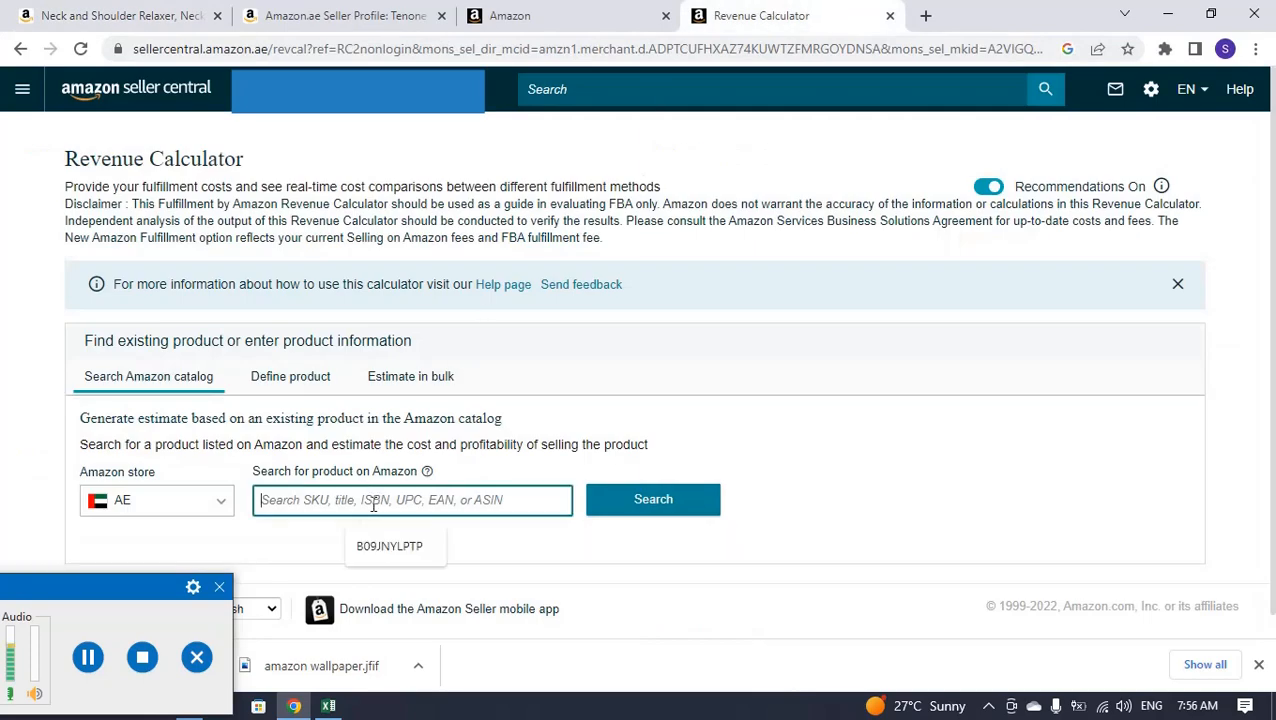
right_click(423, 498)
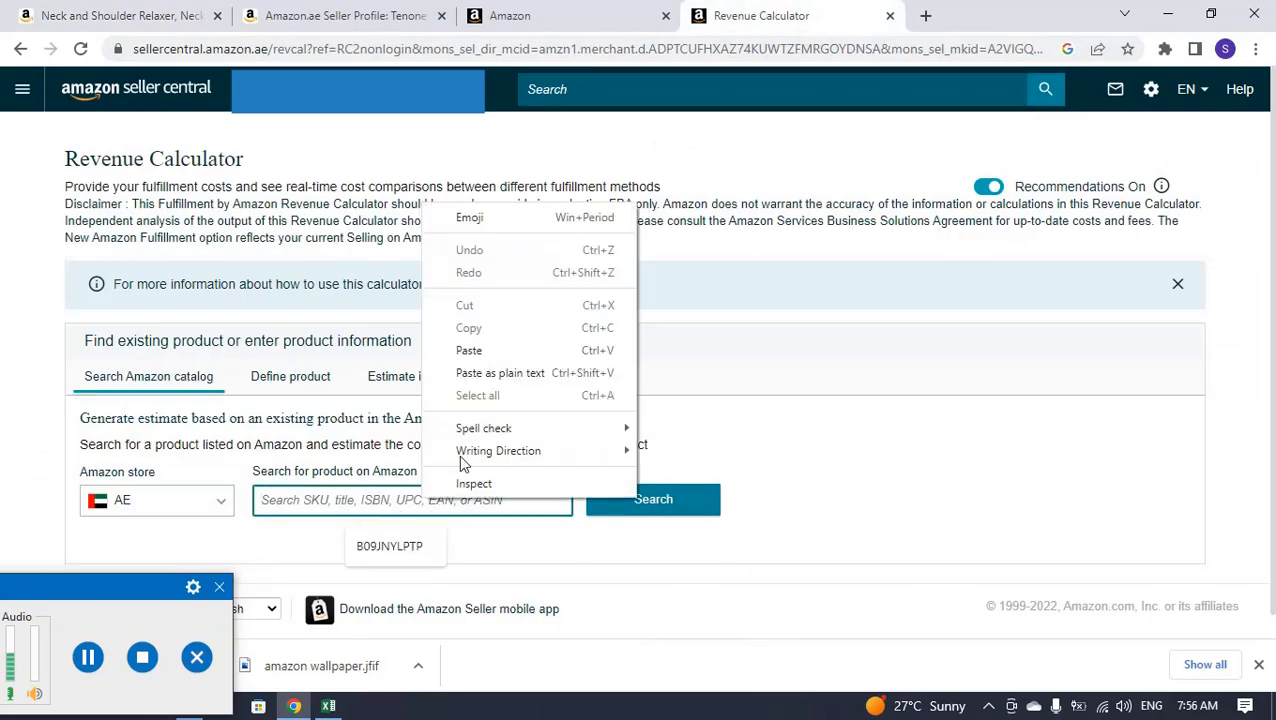
left_click(484, 348)
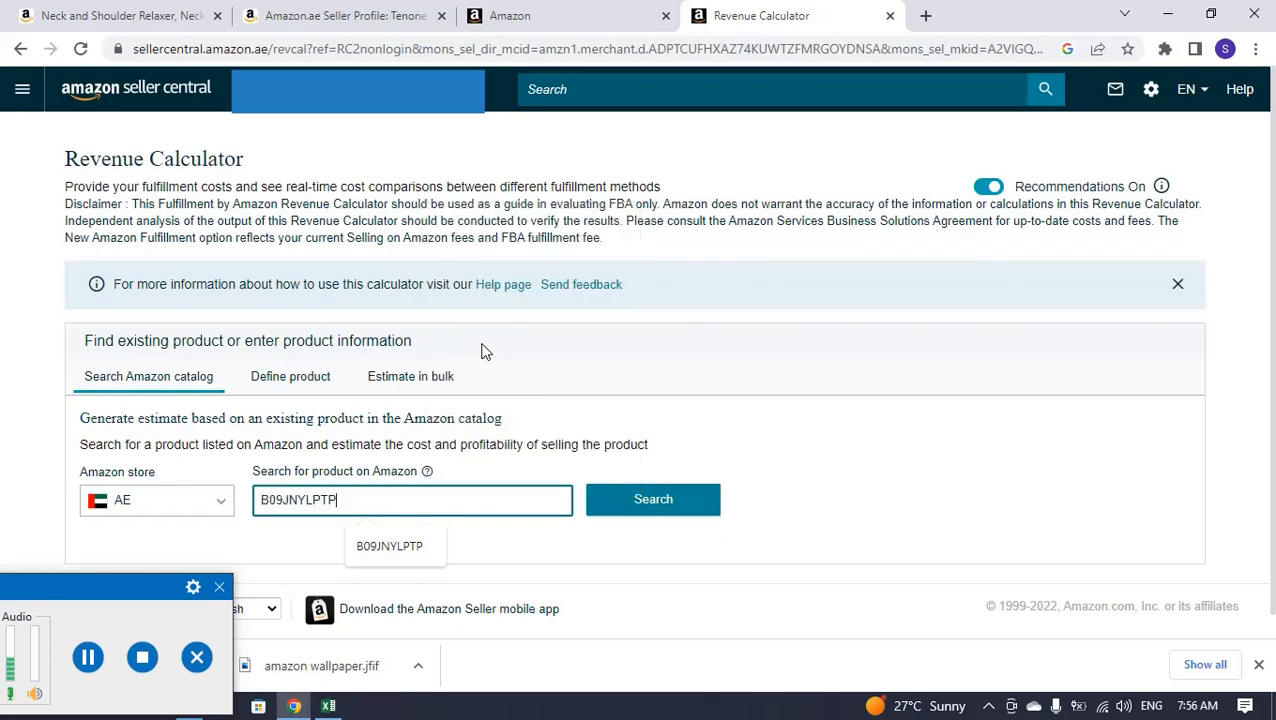
left_click(634, 511)
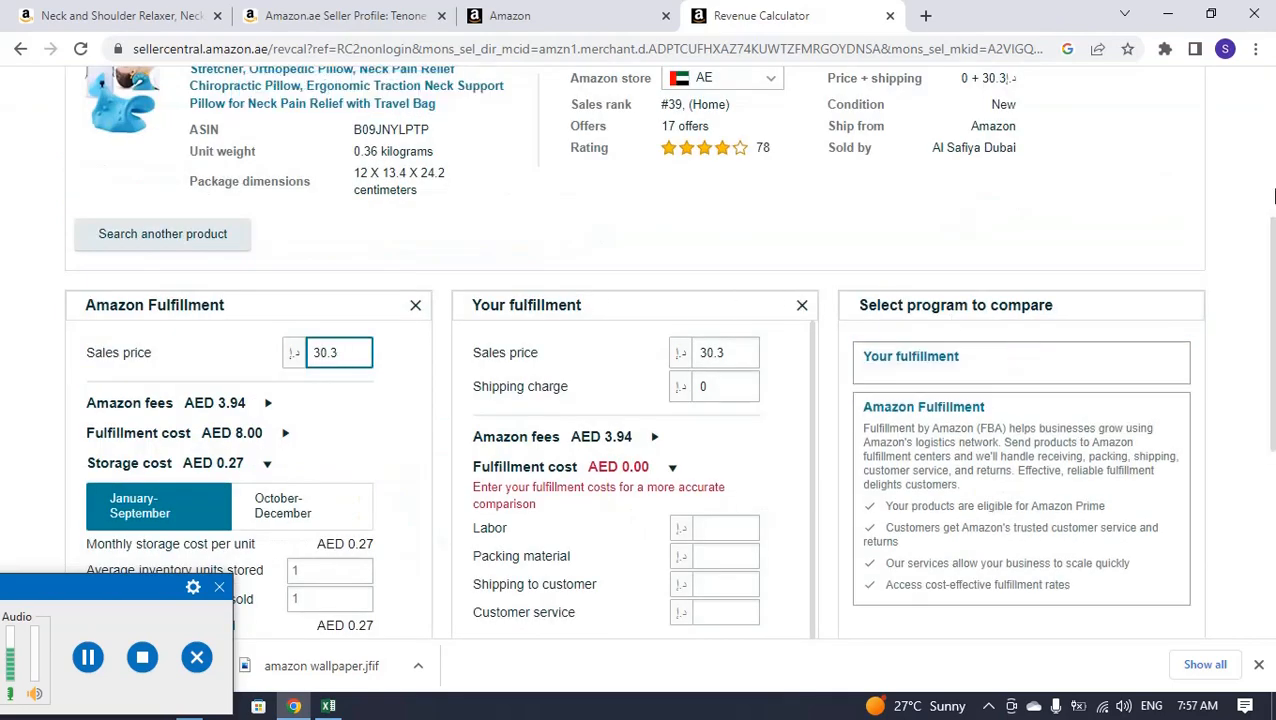
Step: Remove the Your fulfillment program from the comparison, leaving only Amazon Fulfillment
scroll(390, 125, "up", 1)
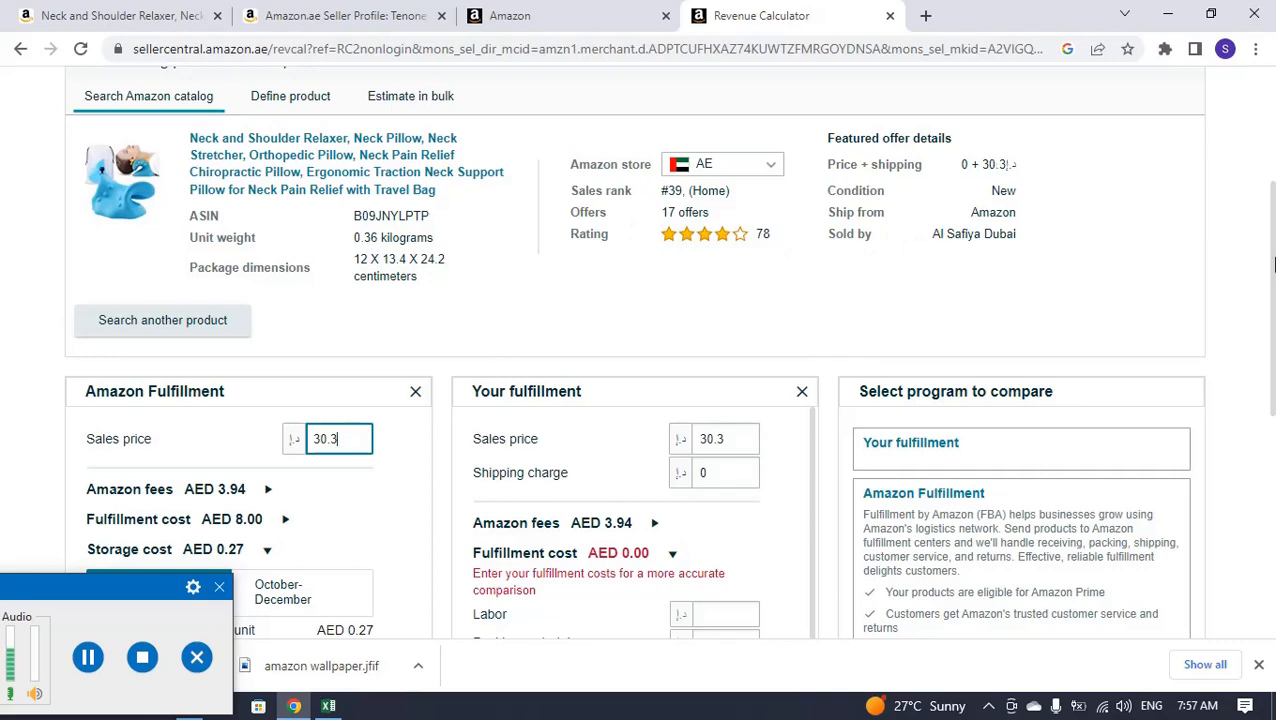
left_click_drag(1273, 290, 1273, 391)
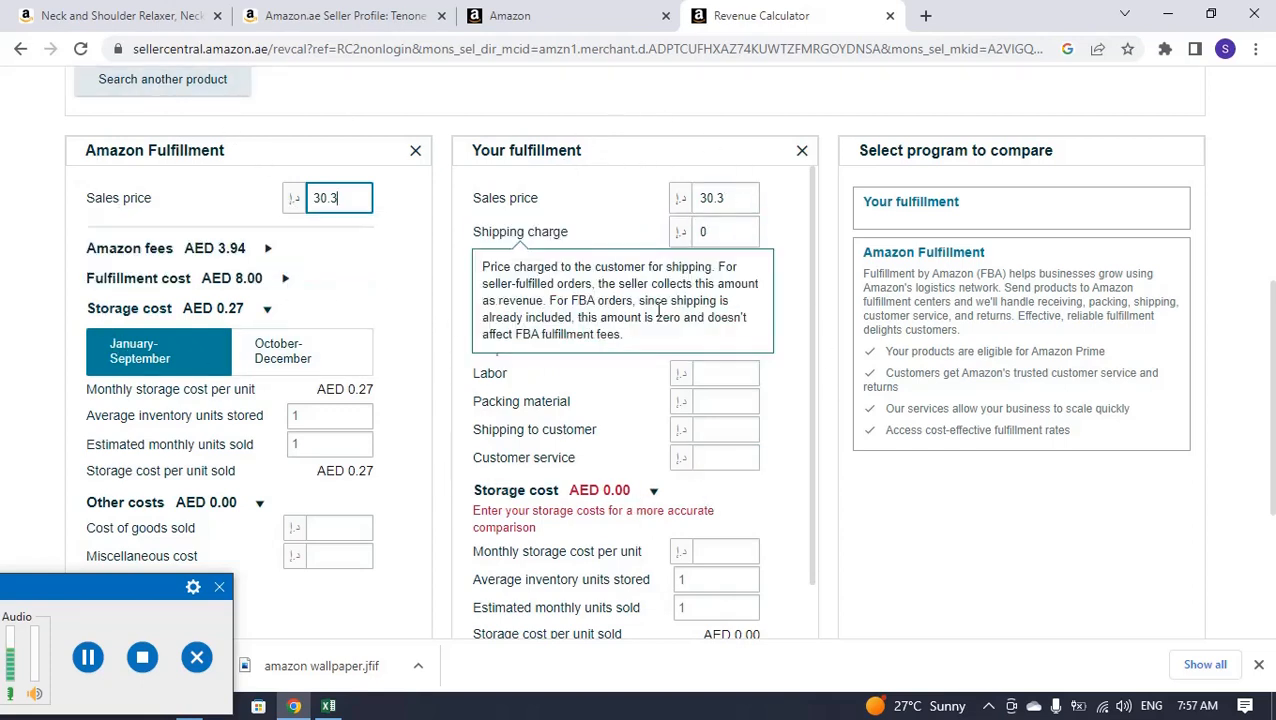
left_click(805, 151)
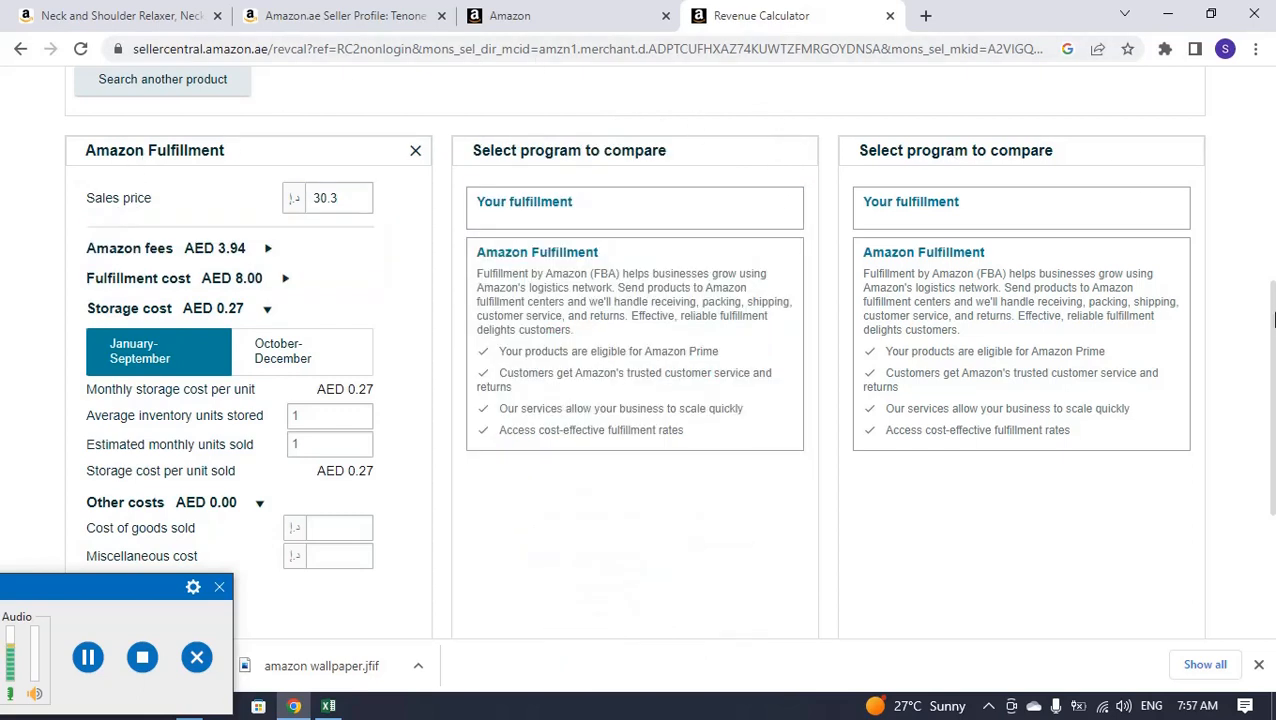
left_click_drag(1272, 318, 1272, 337)
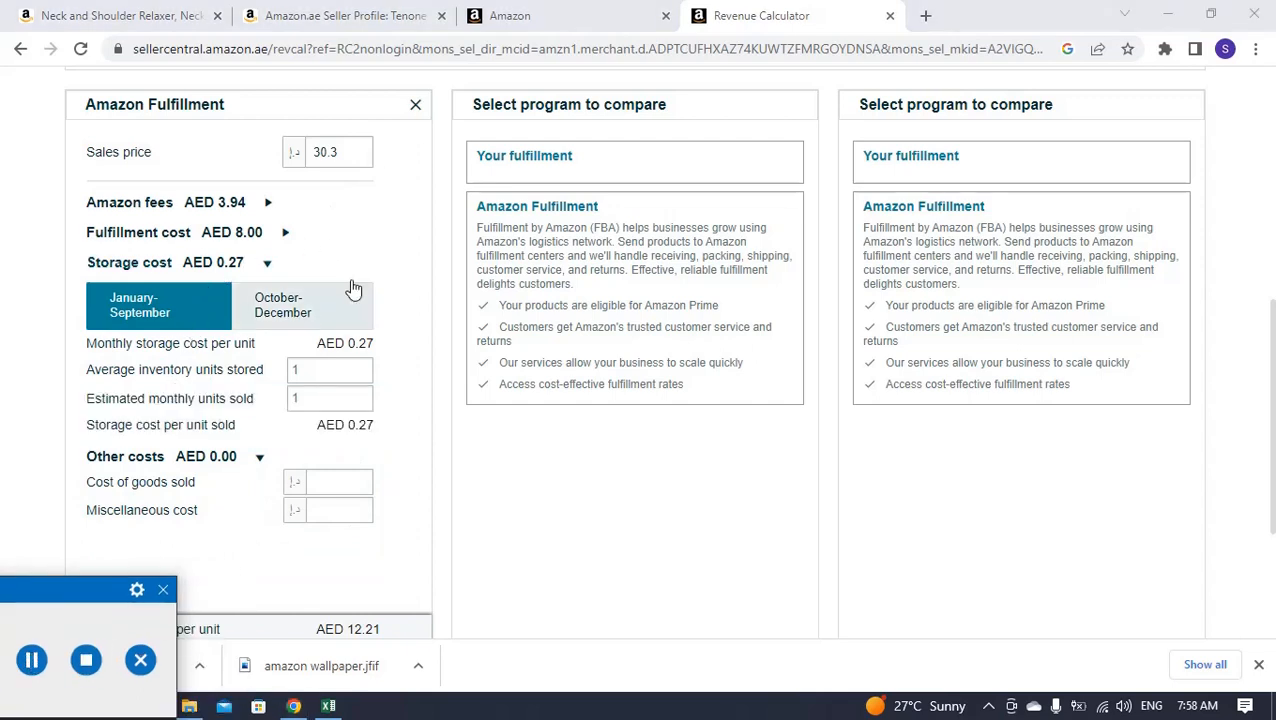
Step: Compare the Amazon Fulfillment sales price in the calculator with the price on the Neck and Shoulder Relaxer product page
mouse_move(78, 158)
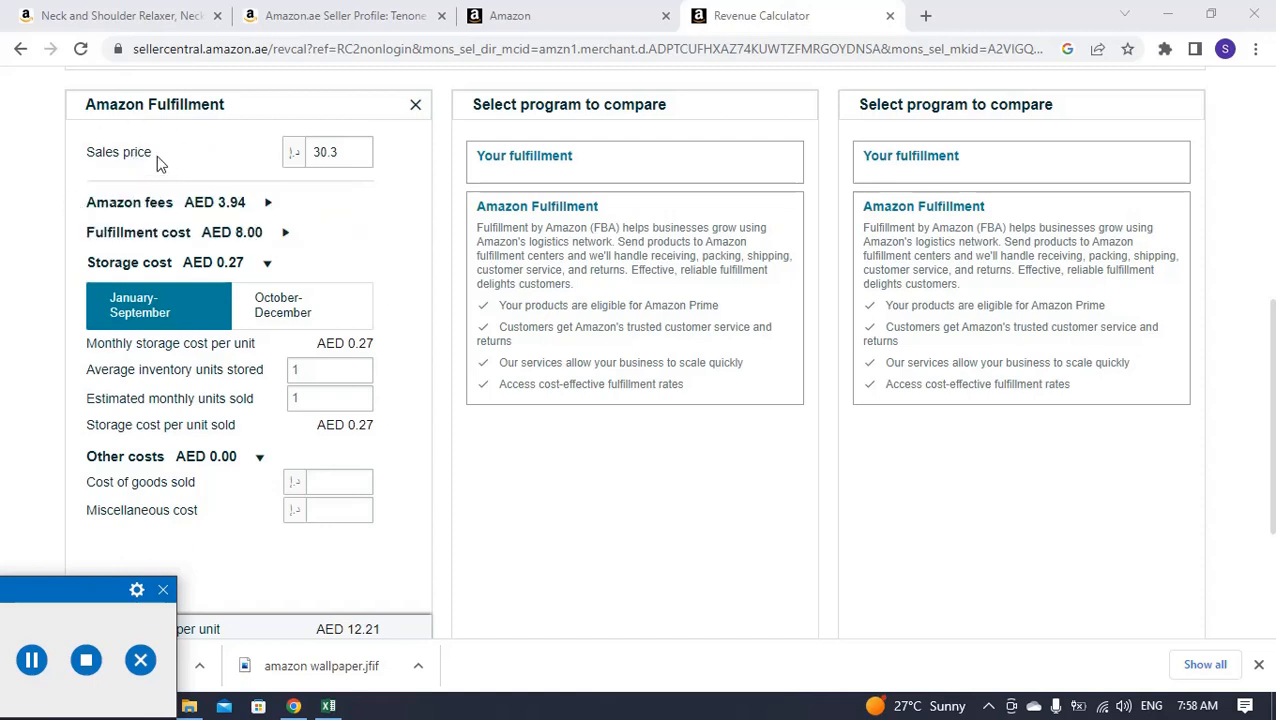
left_click(175, 8)
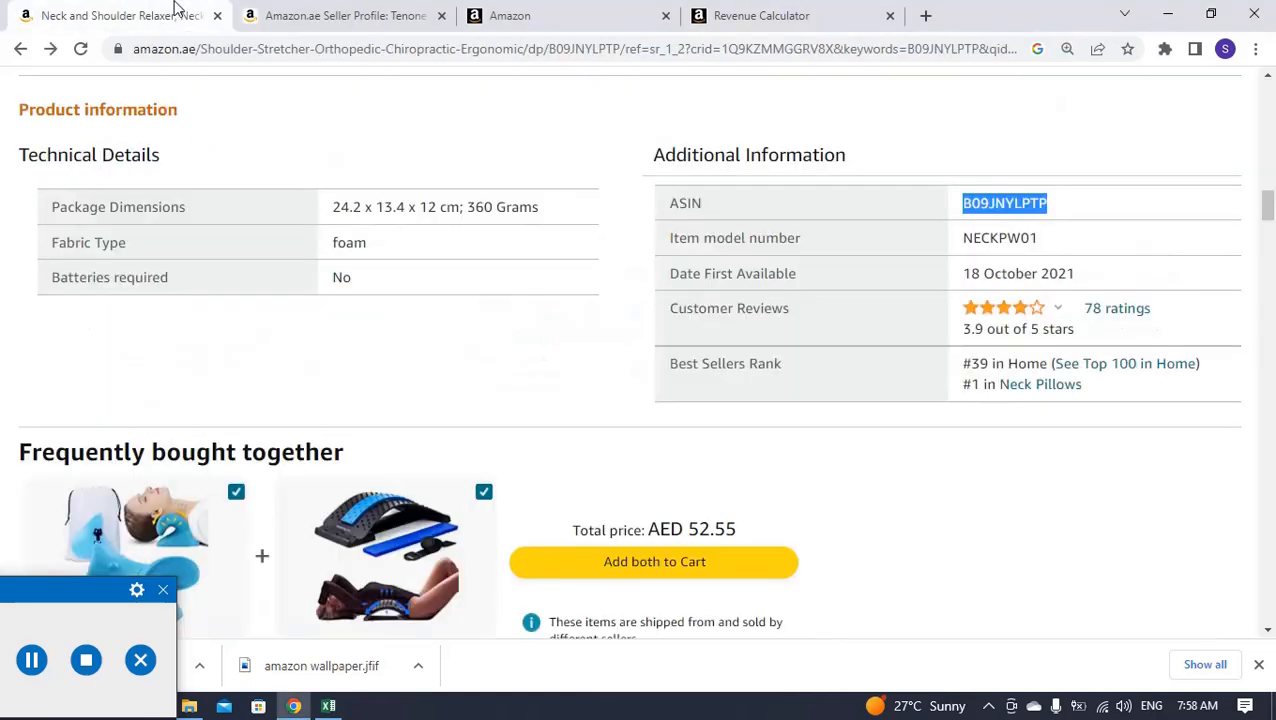
left_click_drag(1268, 195, 1265, 112)
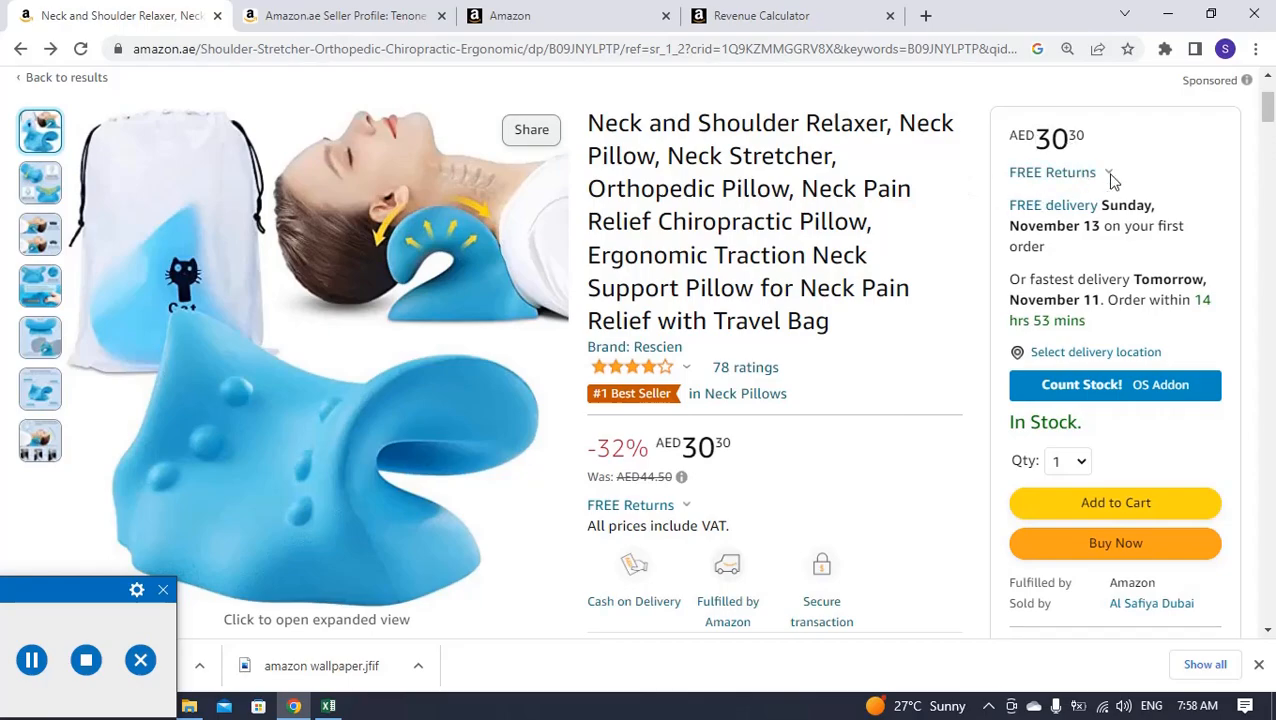
left_click_drag(1268, 112, 1268, 235)
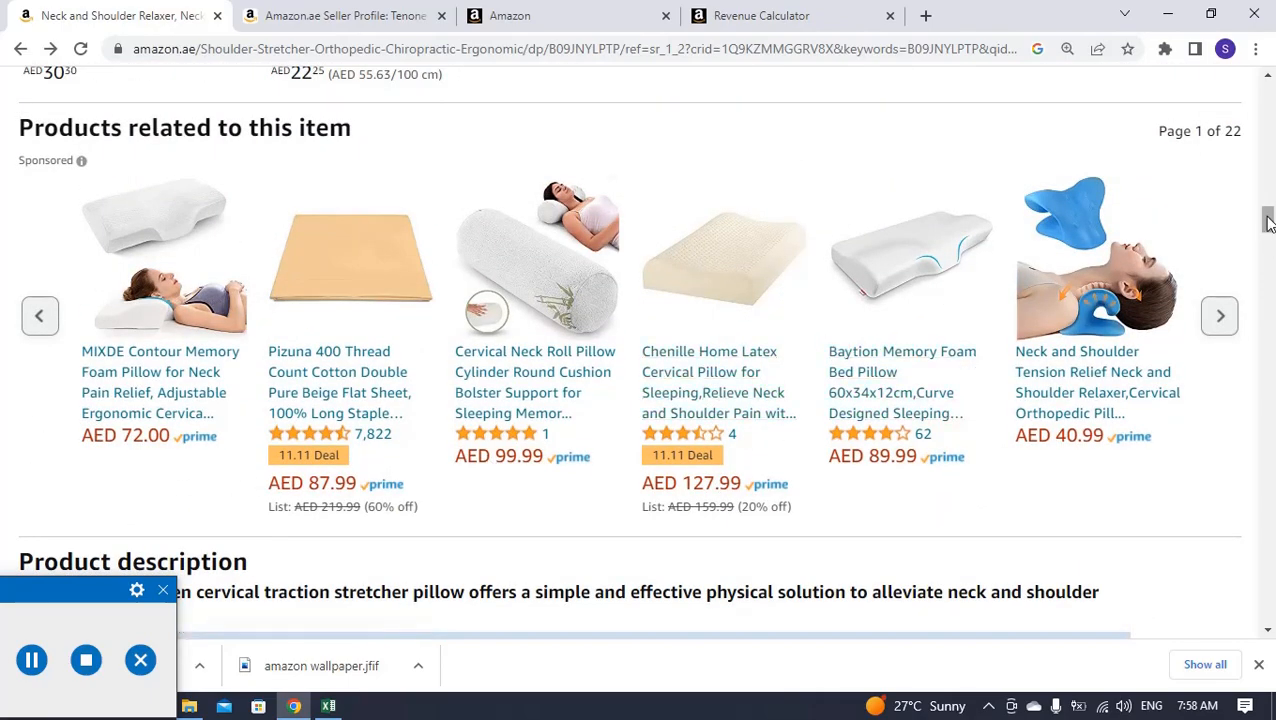
left_click_drag(1268, 217, 1268, 108)
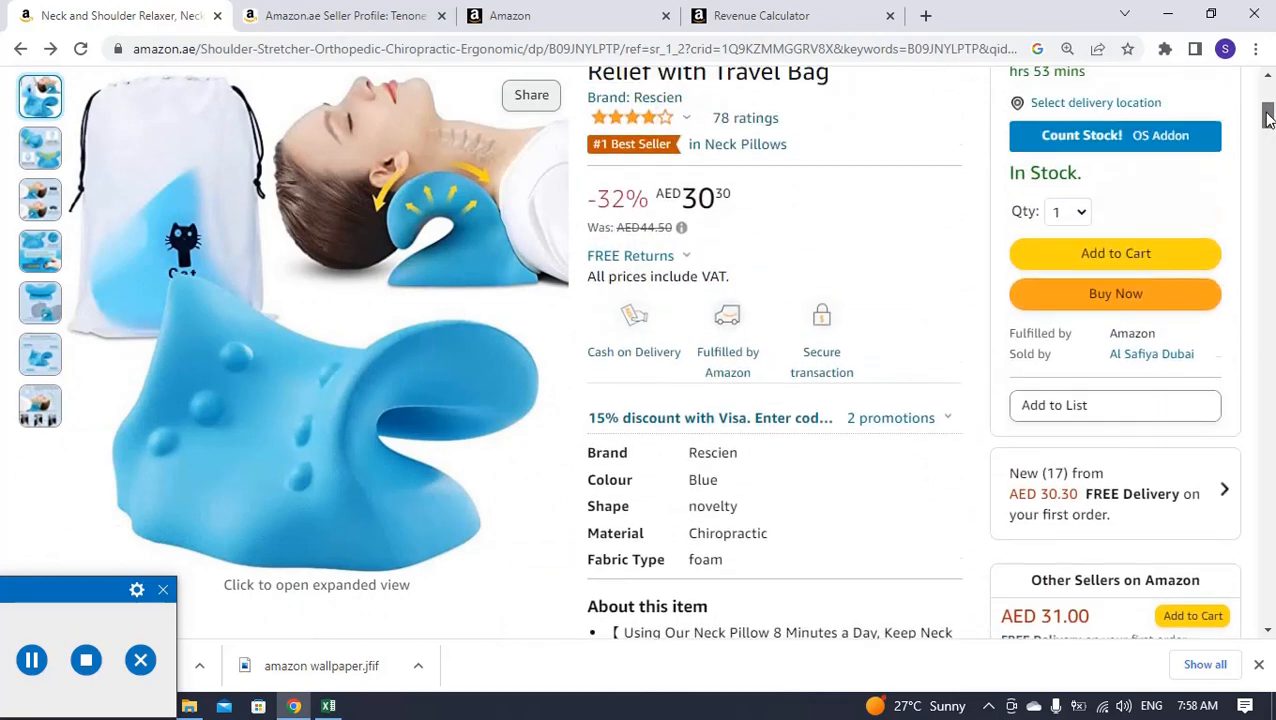
left_click(757, 14)
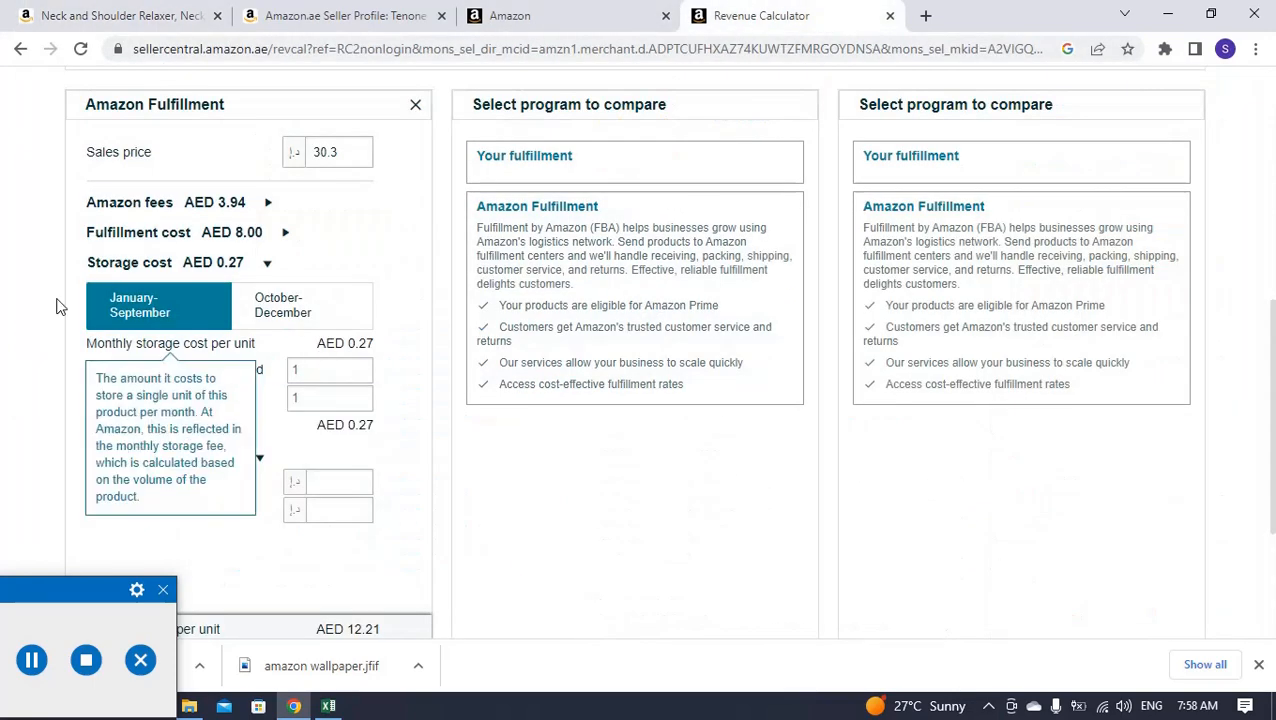
left_click(336, 156)
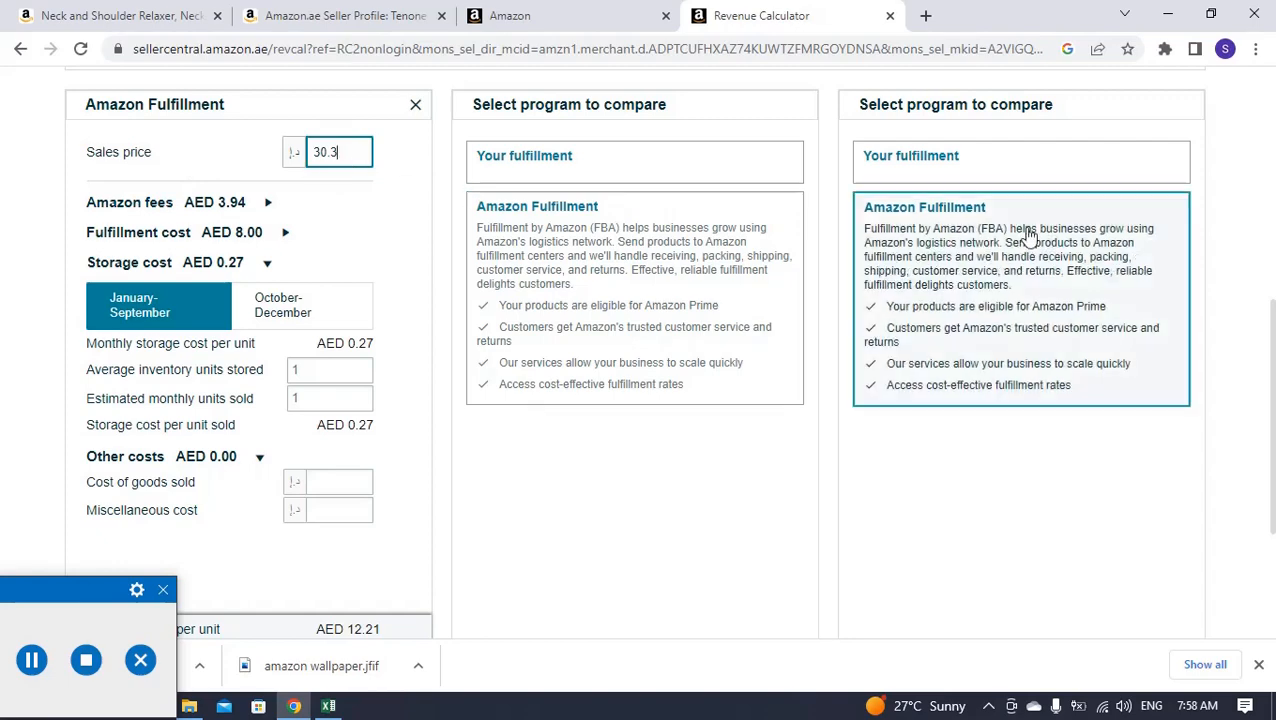
left_click(107, 8)
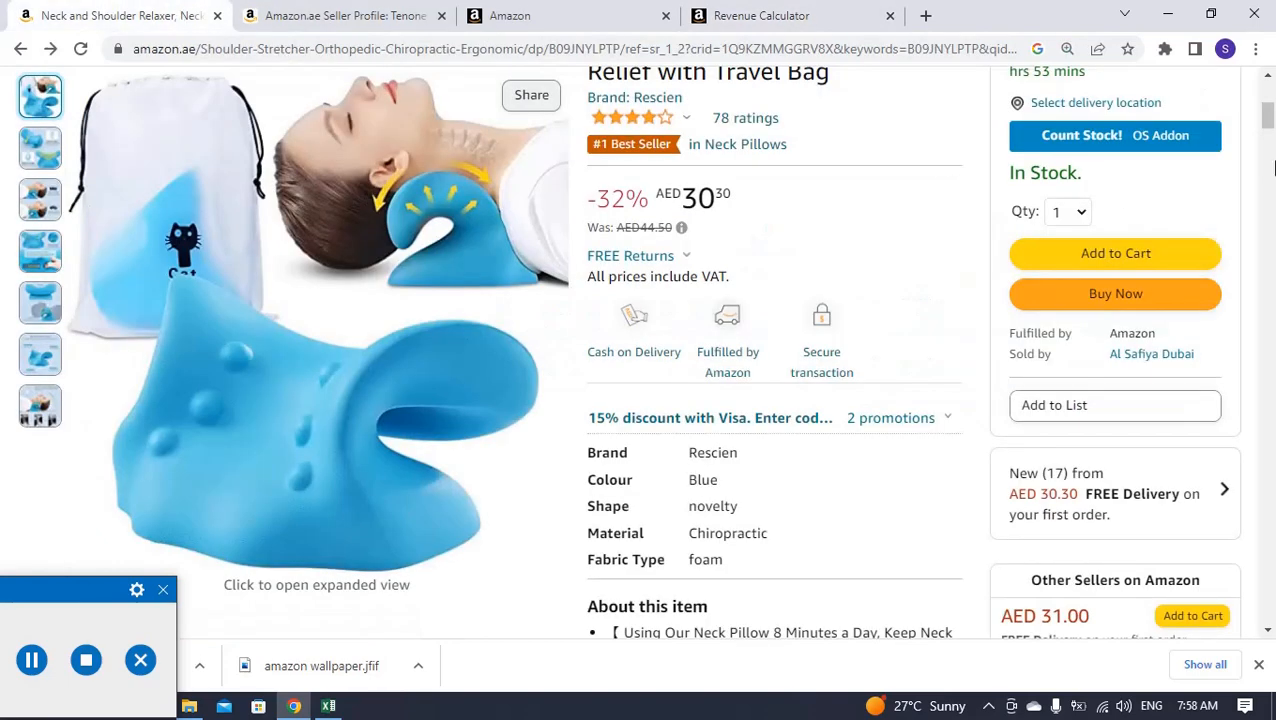
scroll(1265, 120, "up", 4)
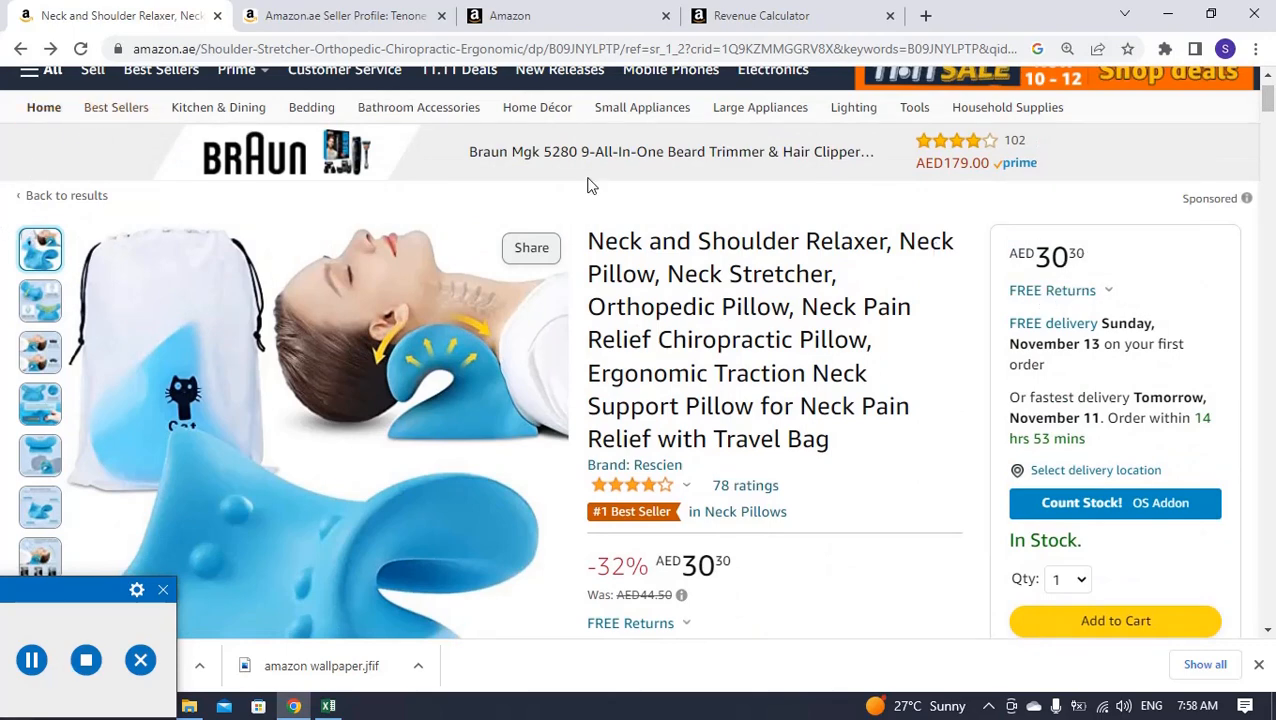
left_click(730, 15)
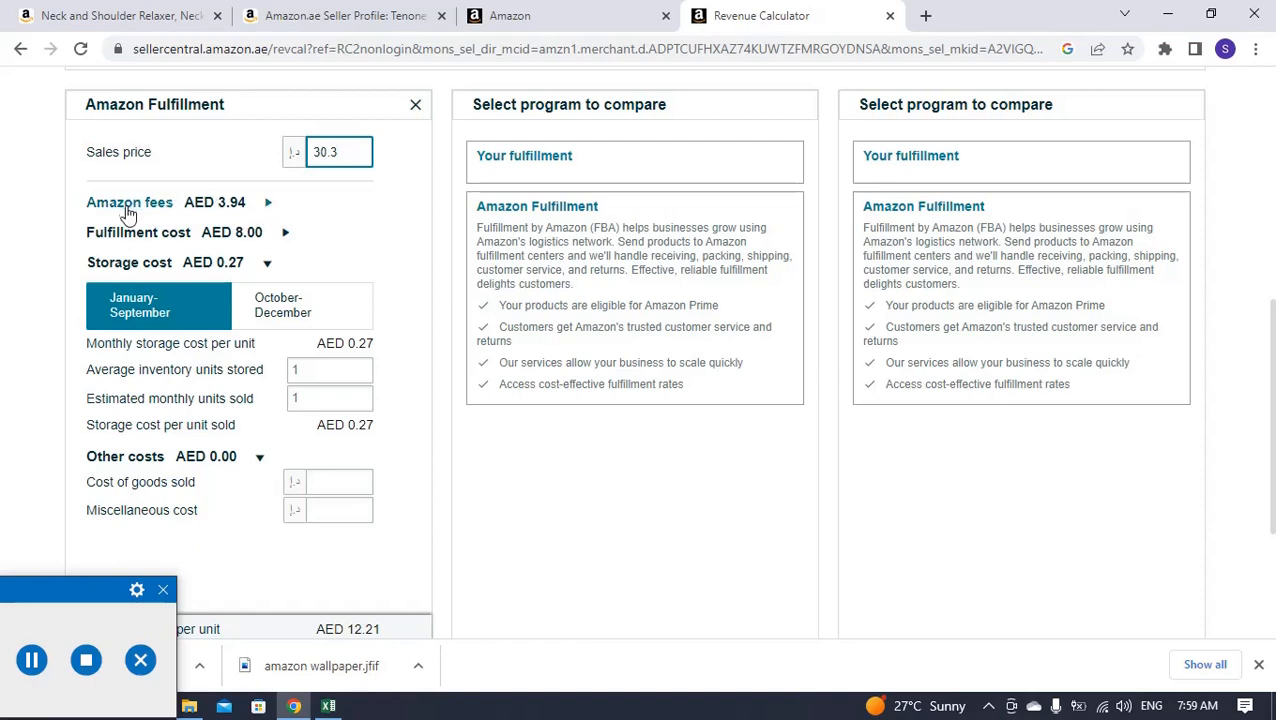
Step: Expand the Amazon fees breakdown under Amazon Fulfillment and review the other costs and profit summary, including the Cost of goods sold field
left_click(260, 207)
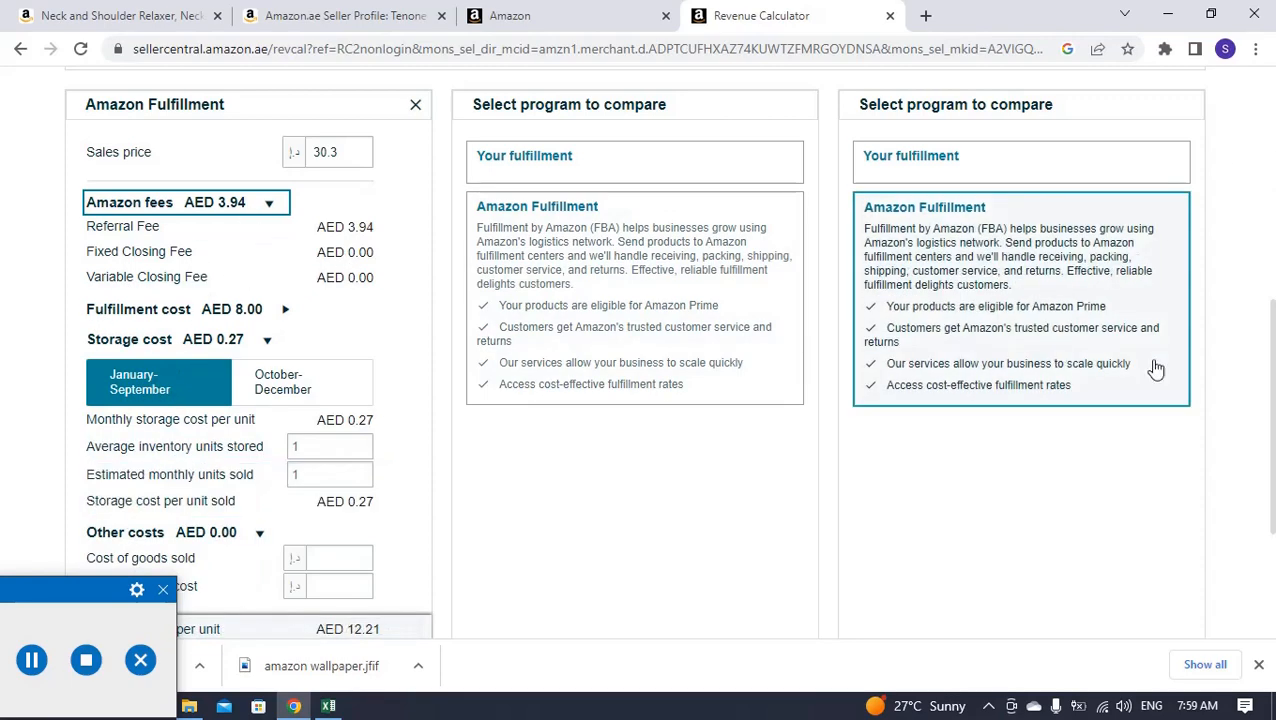
left_click_drag(1274, 334, 1271, 432)
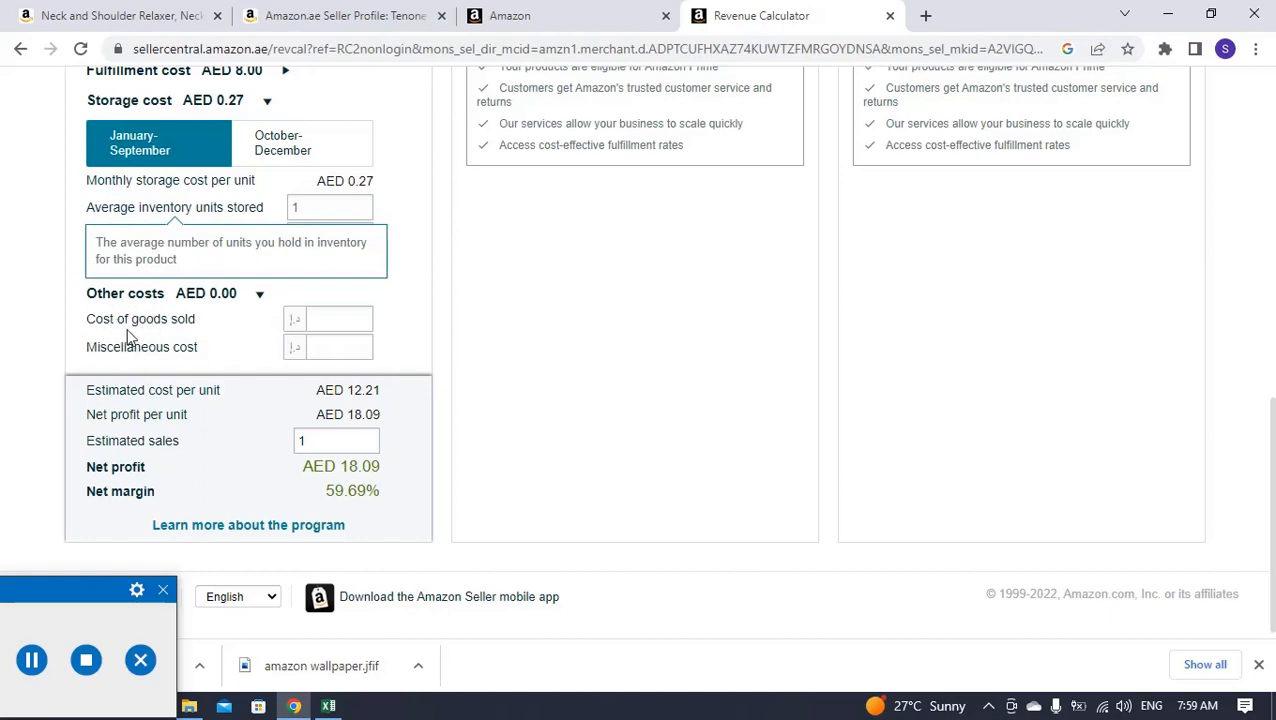
left_click(320, 320)
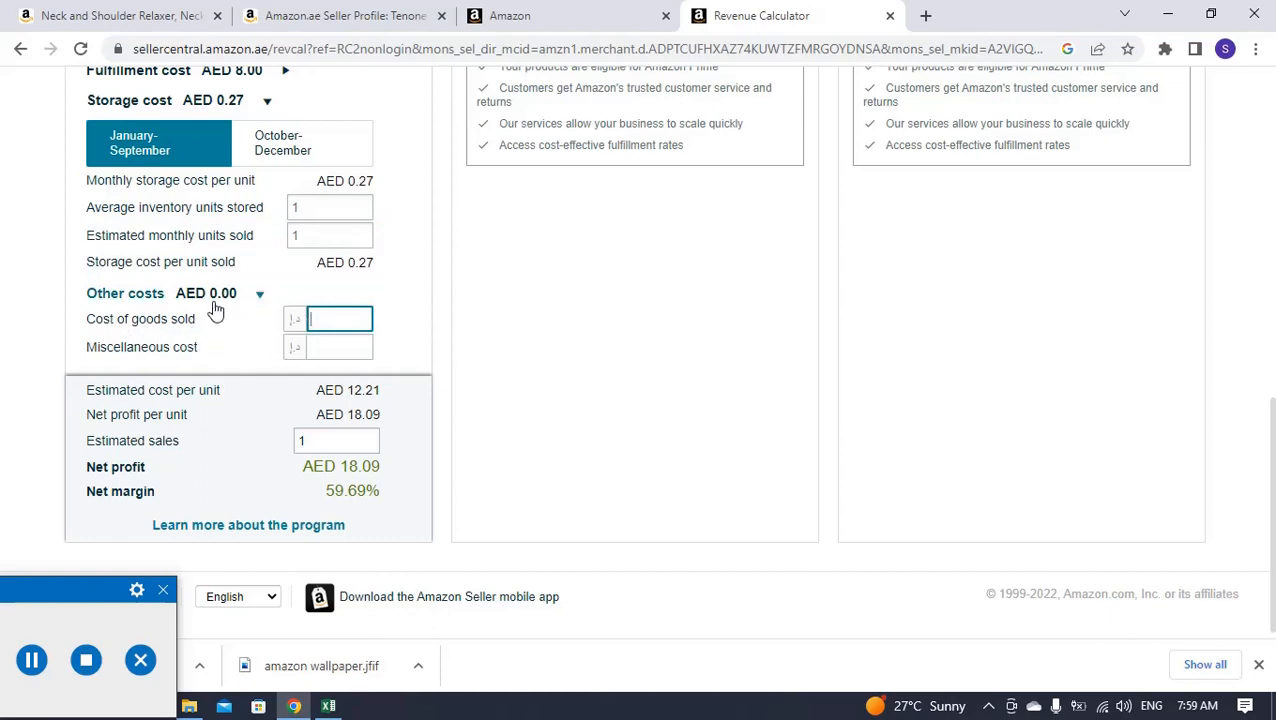
left_click(31, 660)
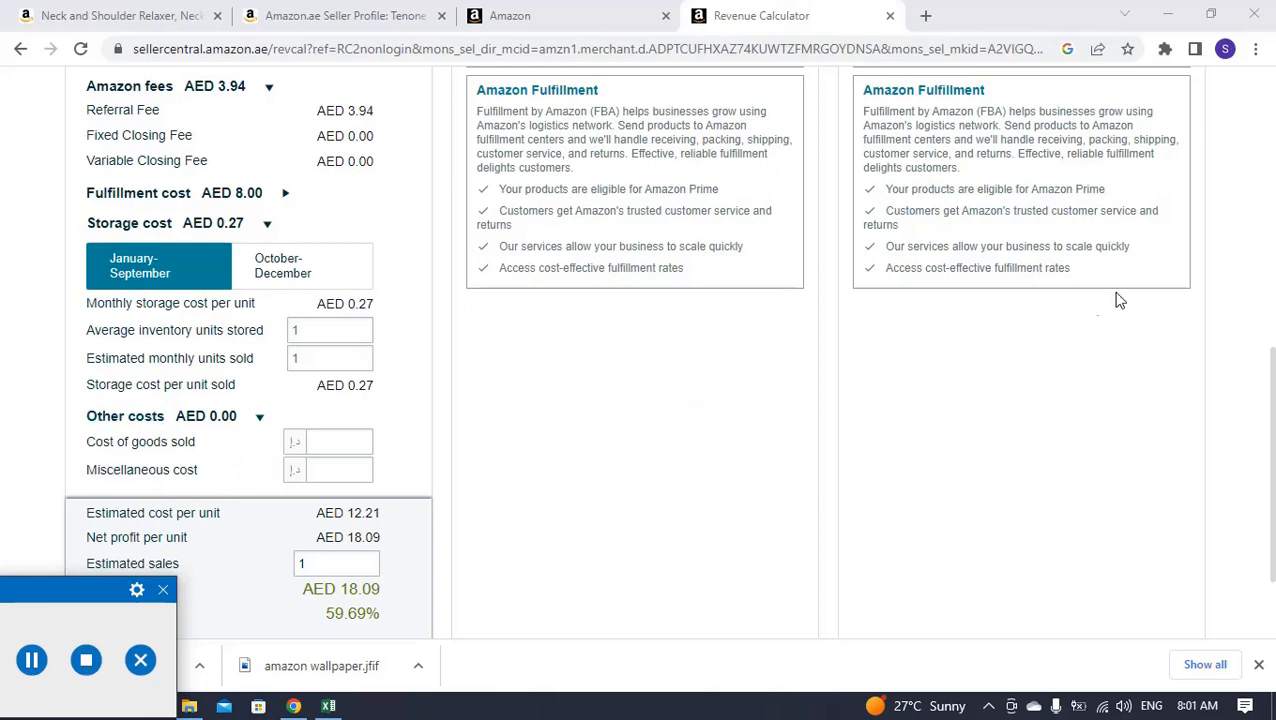
Step: Check the neck relaxer's product page and set the Cost of goods sold under Other costs to AED 7
left_click(339, 441)
scroll(264, 244, "up", 1)
mouse_move(96, 100)
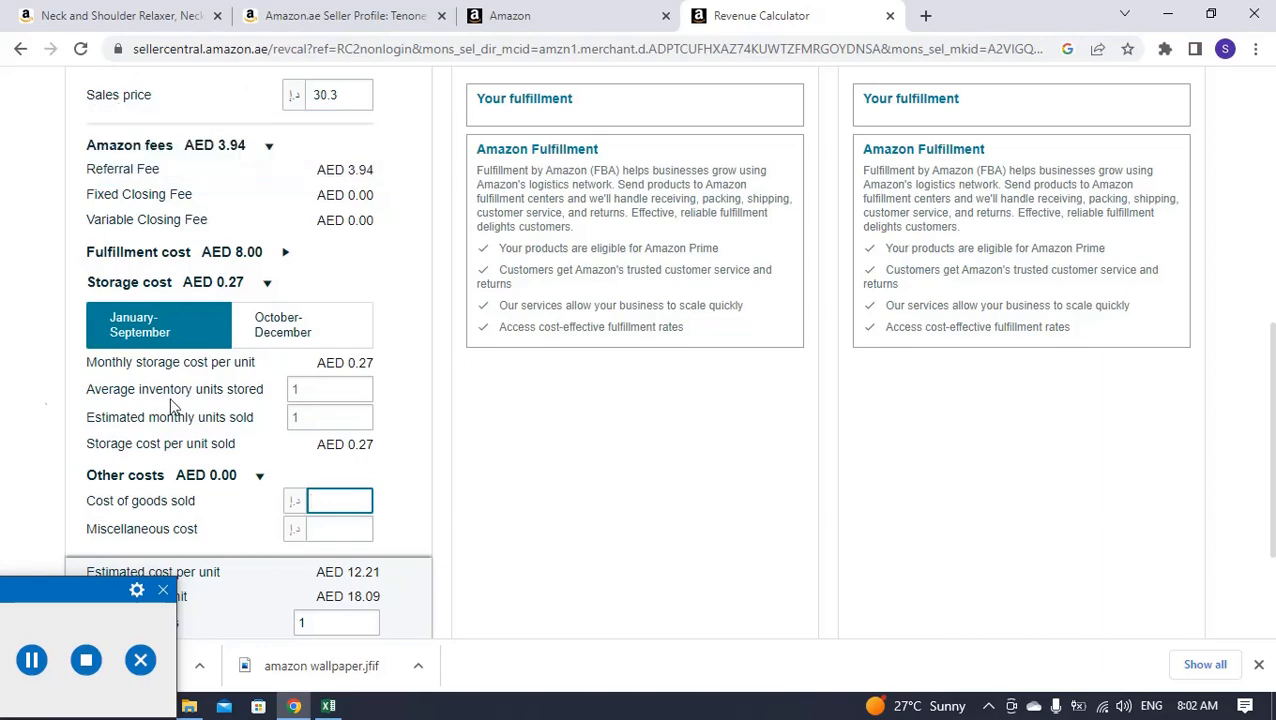
left_click_drag(1274, 419, 1274, 465)
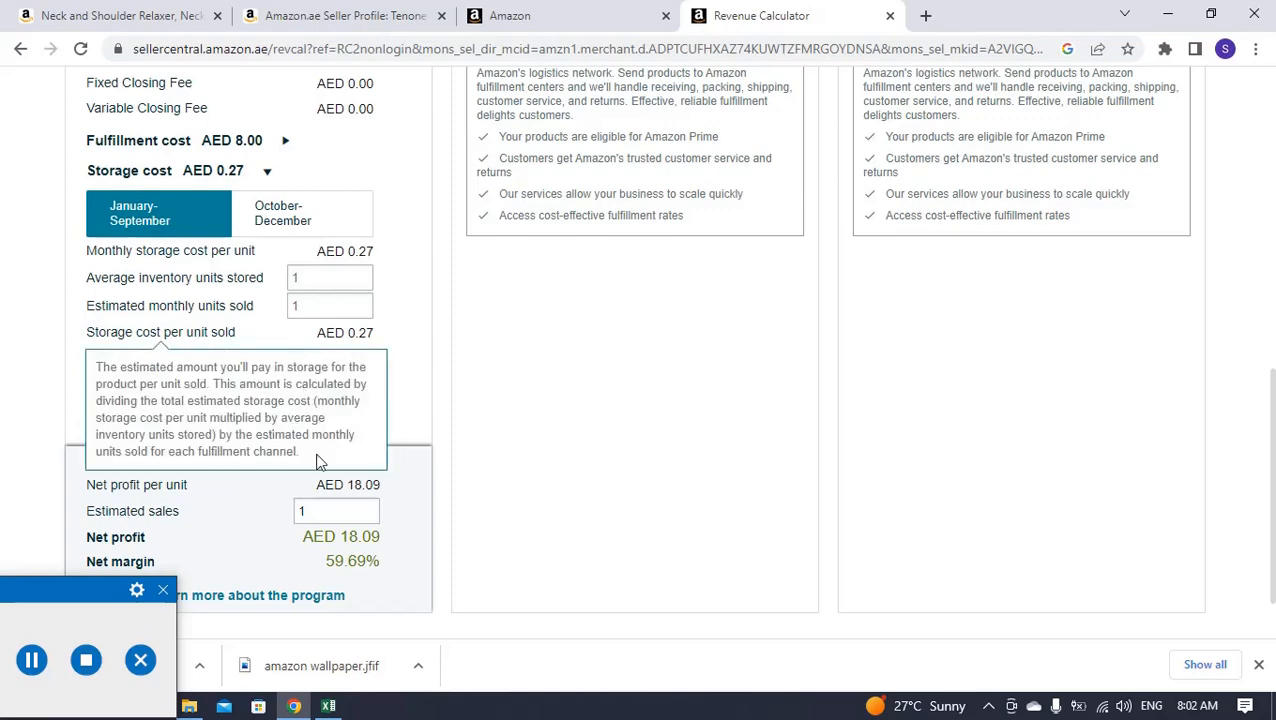
left_click(130, 16)
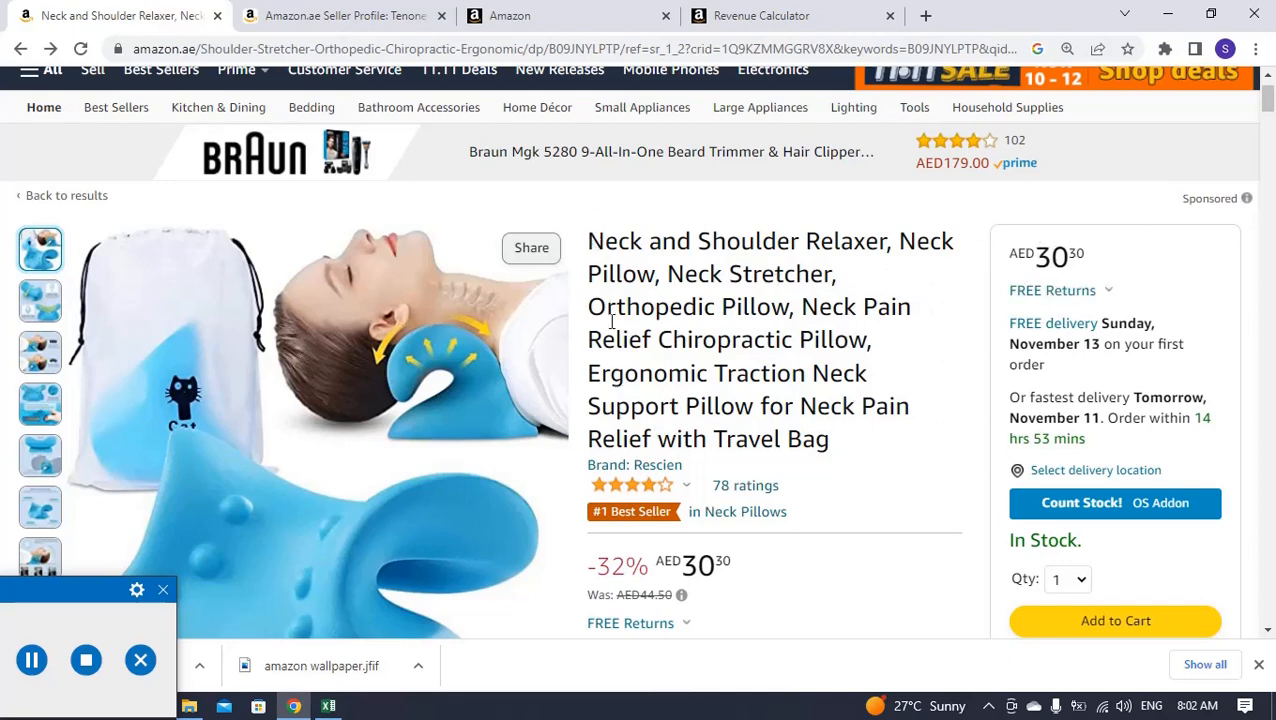
left_click(760, 15)
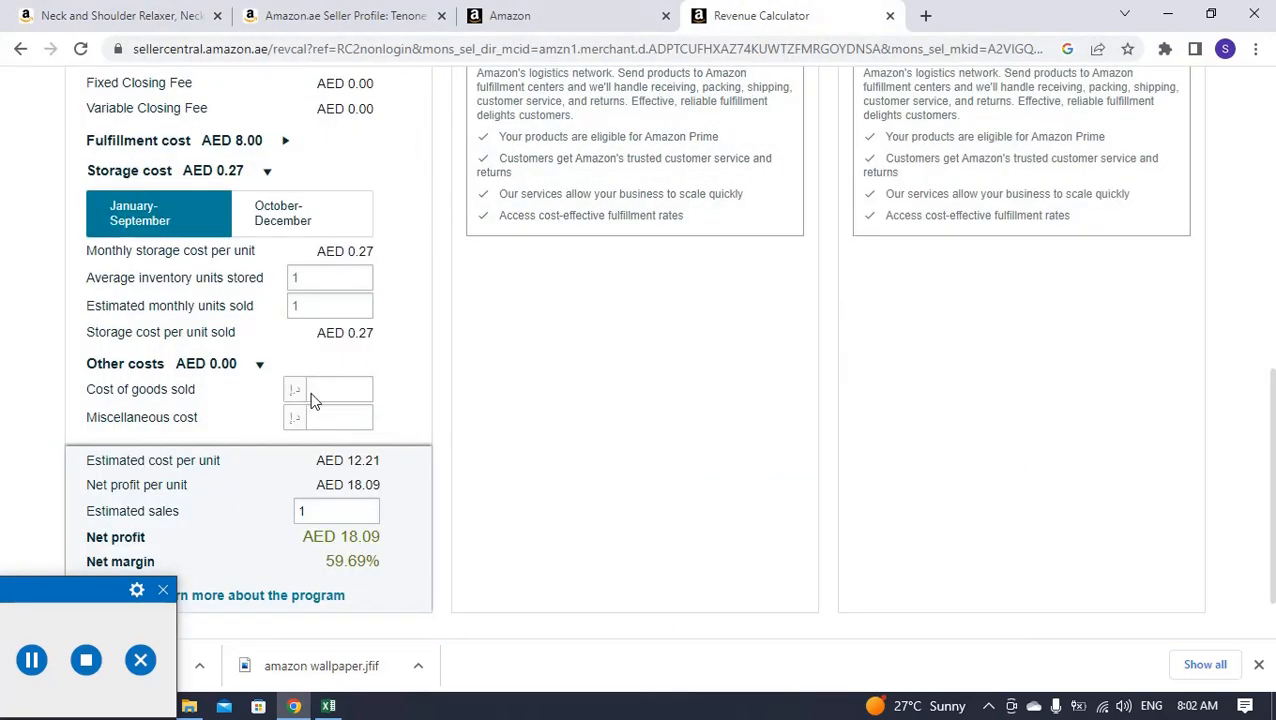
left_click(340, 388)
type("7")
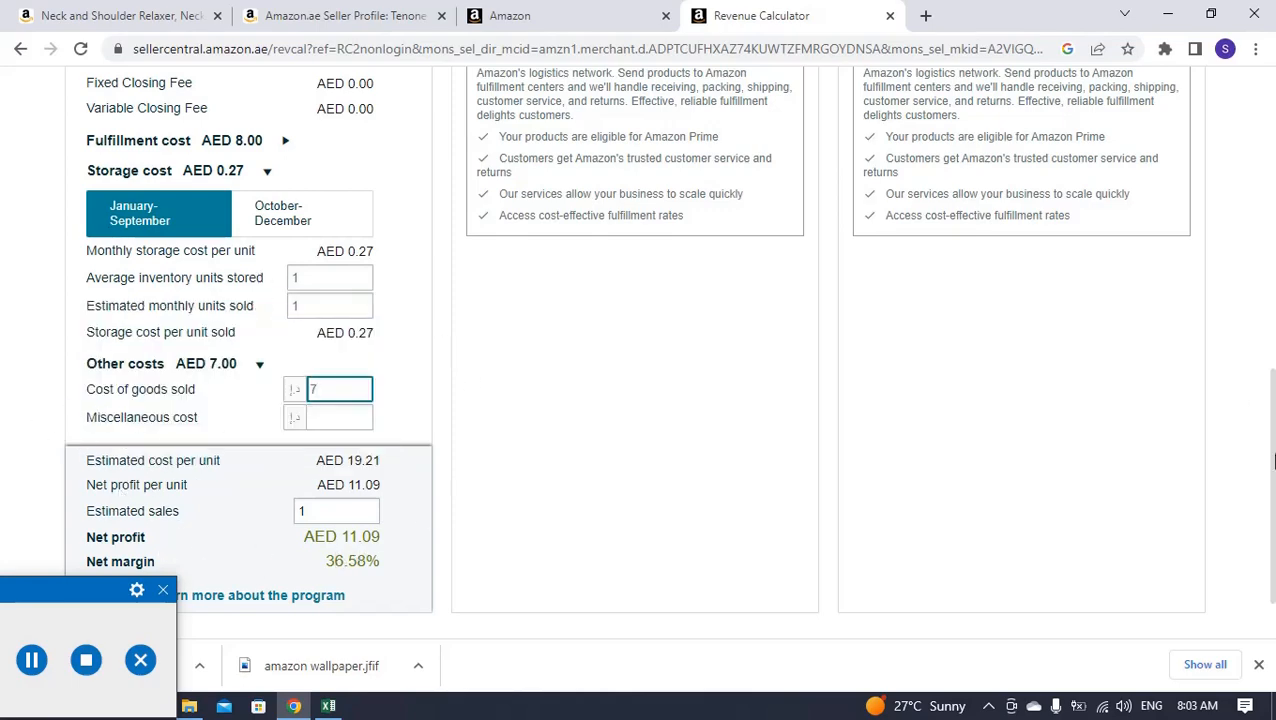
Step: Review the Amazon Fulfillment sales price, fees and storage cost against the estimated cost per unit, net profit and net margin
scroll(1272, 421, "up", 1)
scroll(1272, 421, "up", 1)
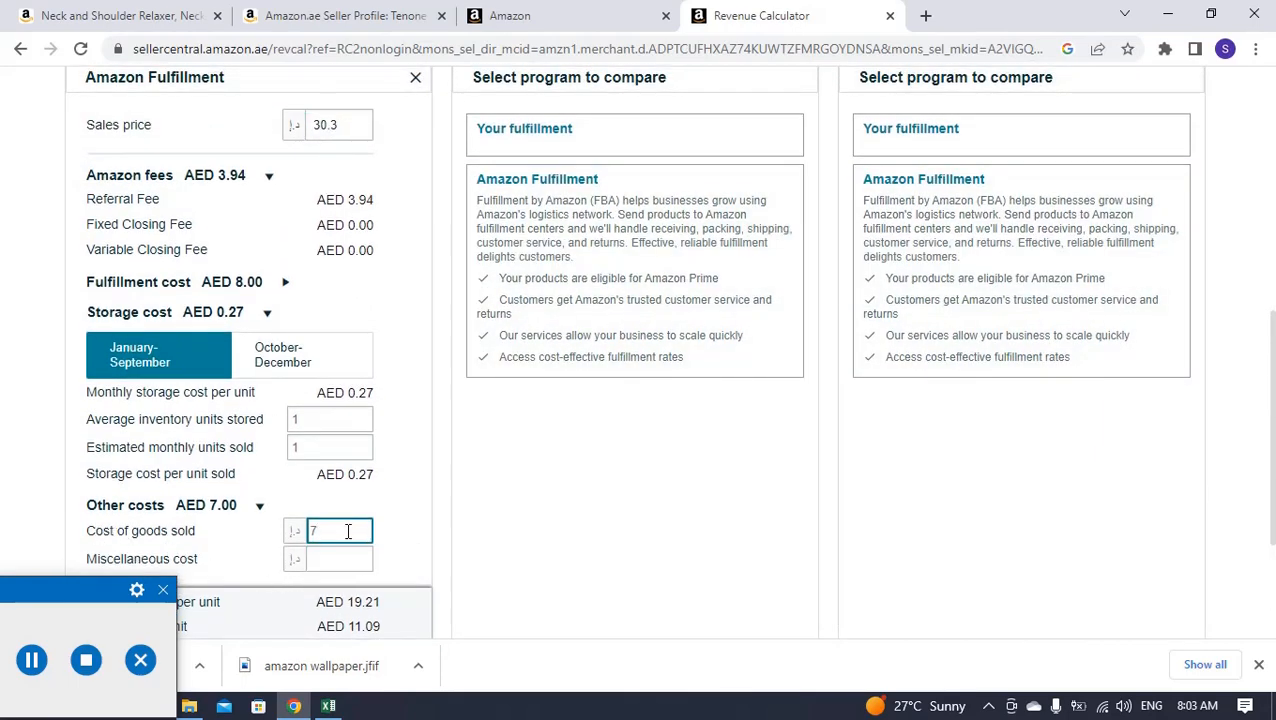
scroll(1272, 393, "up", 1)
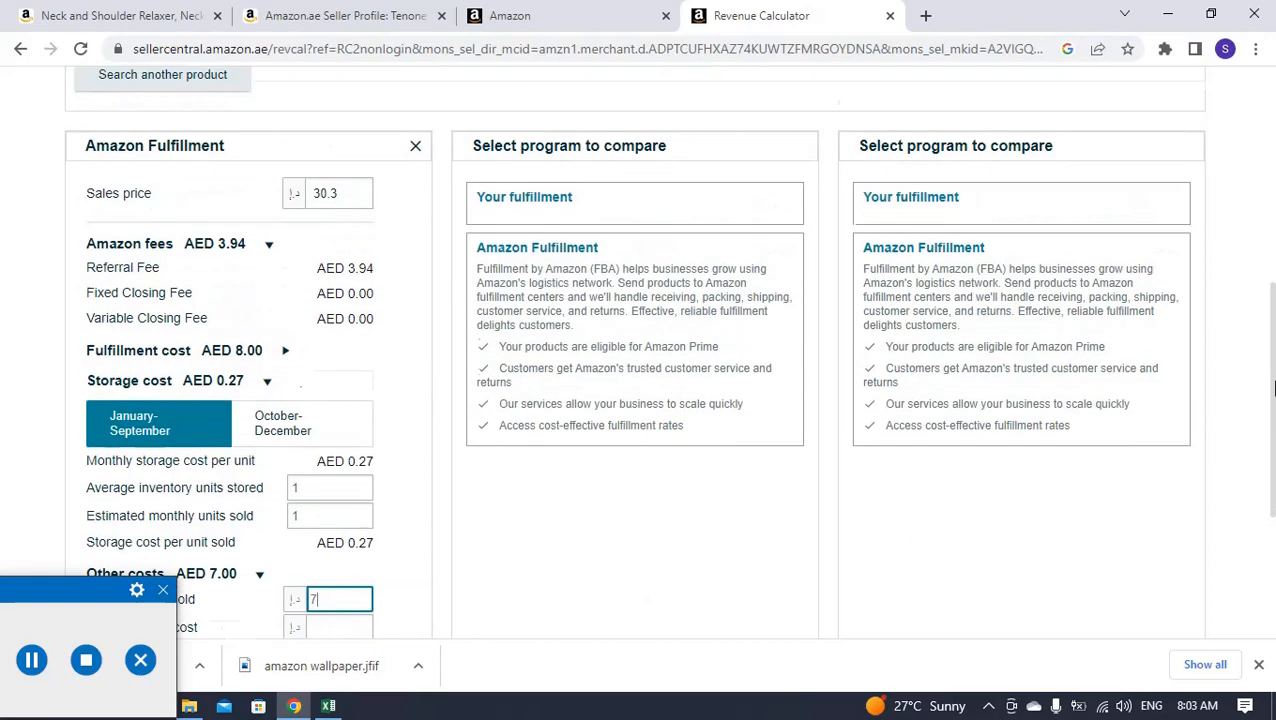
scroll(1272, 393, "down", 3)
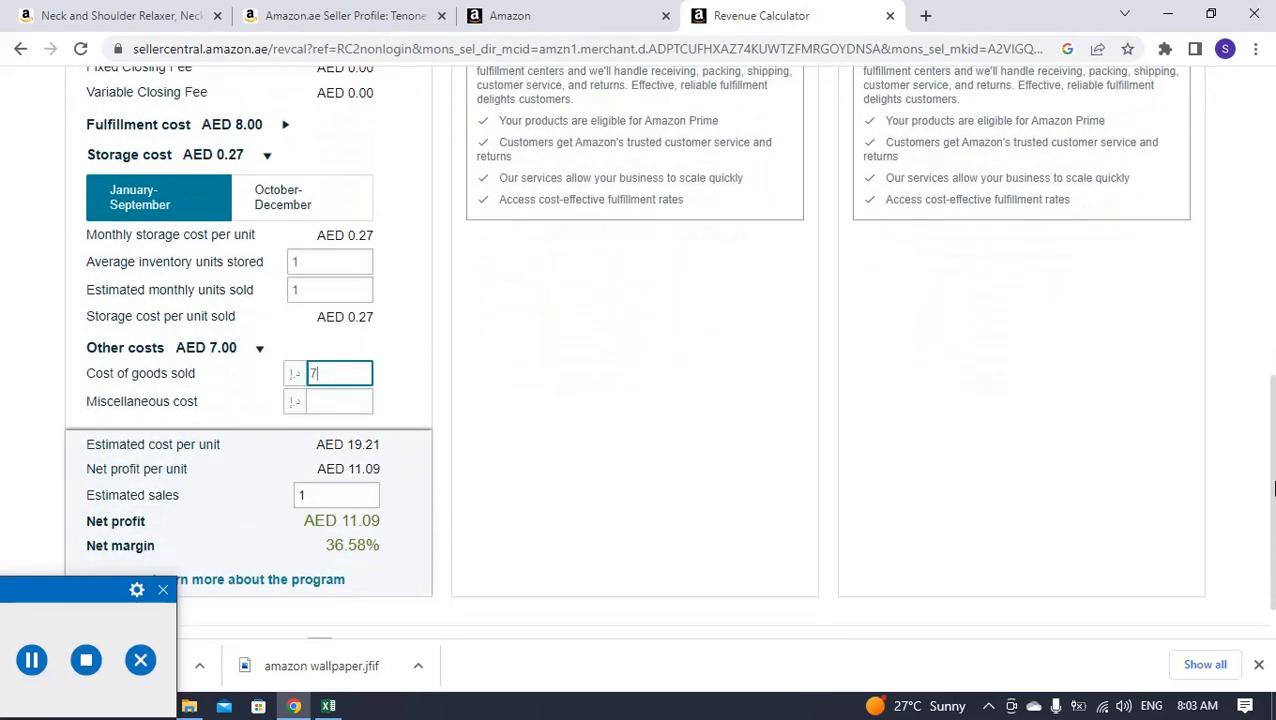
scroll(1272, 411, "up", 2)
scroll(1272, 411, "down", 1)
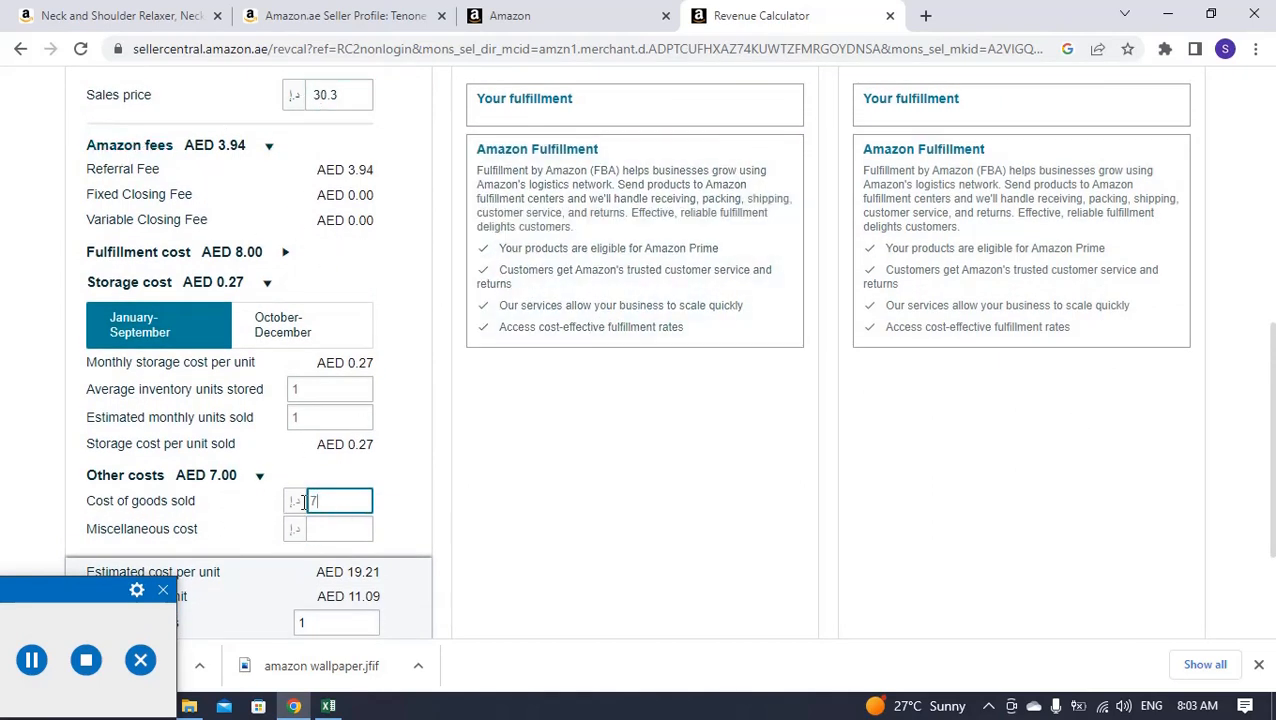
scroll(1272, 443, "down", 2)
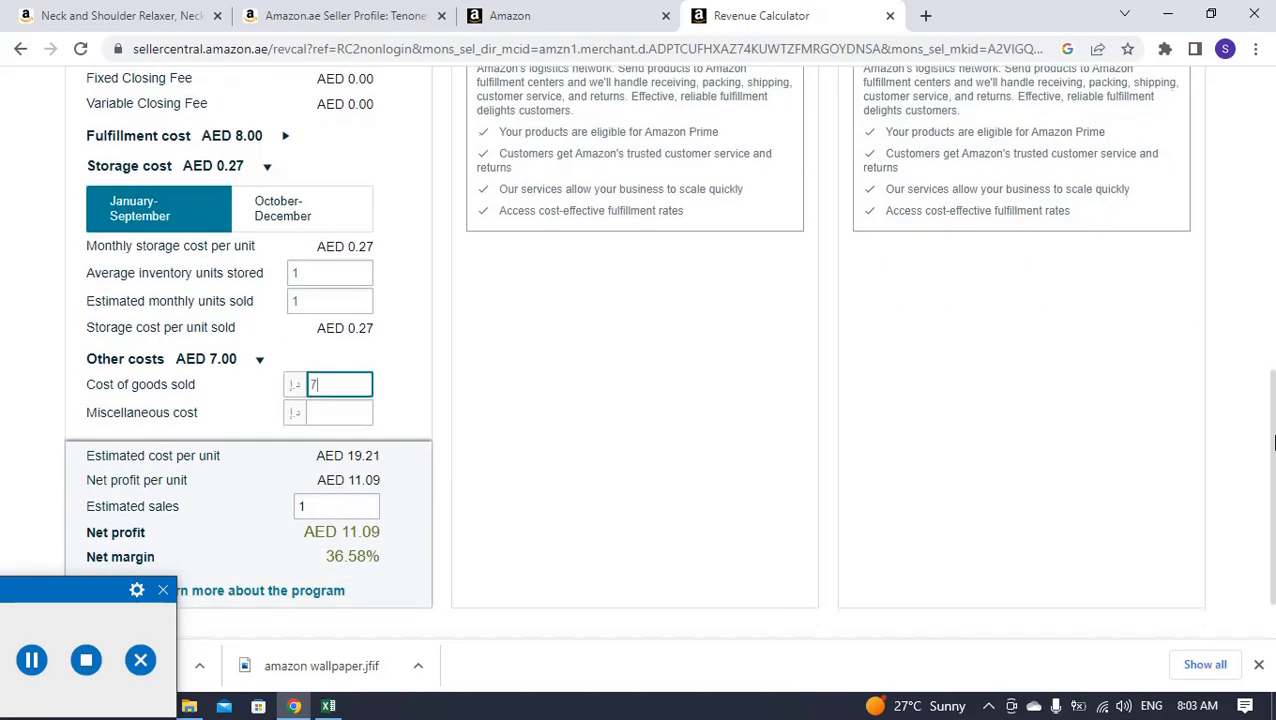
left_click_drag(1272, 443, 1272, 458)
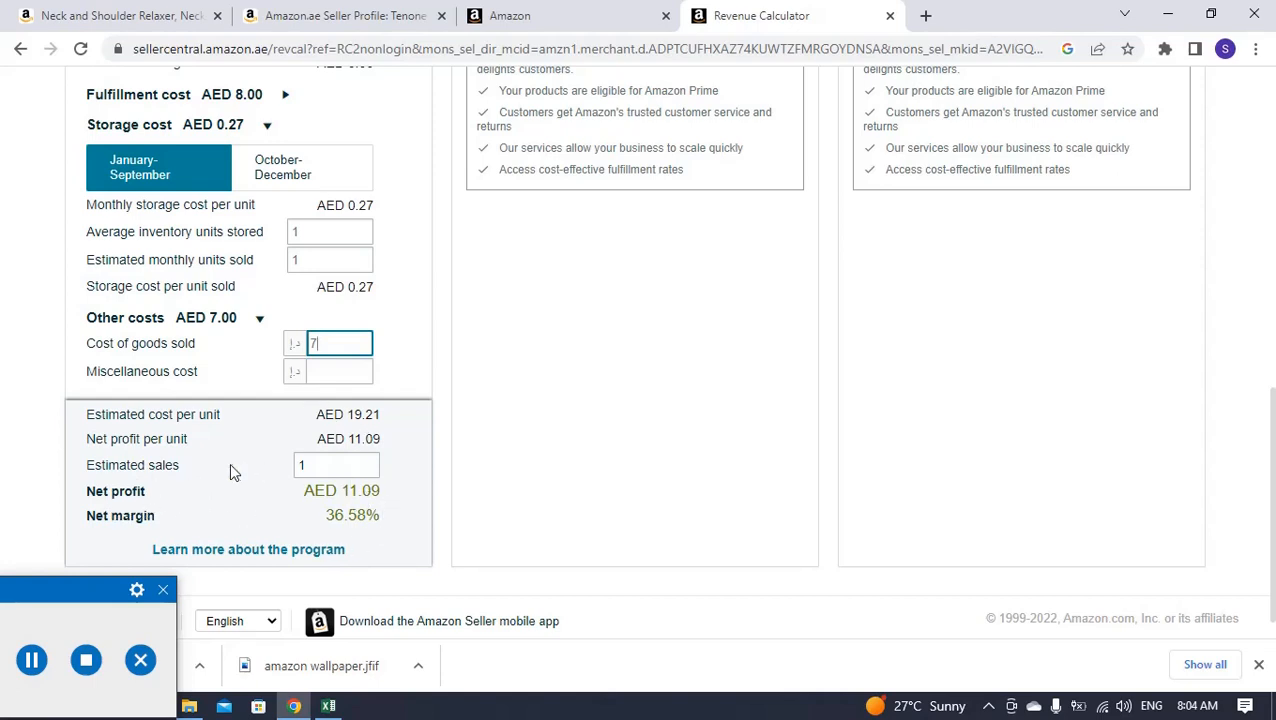
scroll(1274, 477, "up", 2)
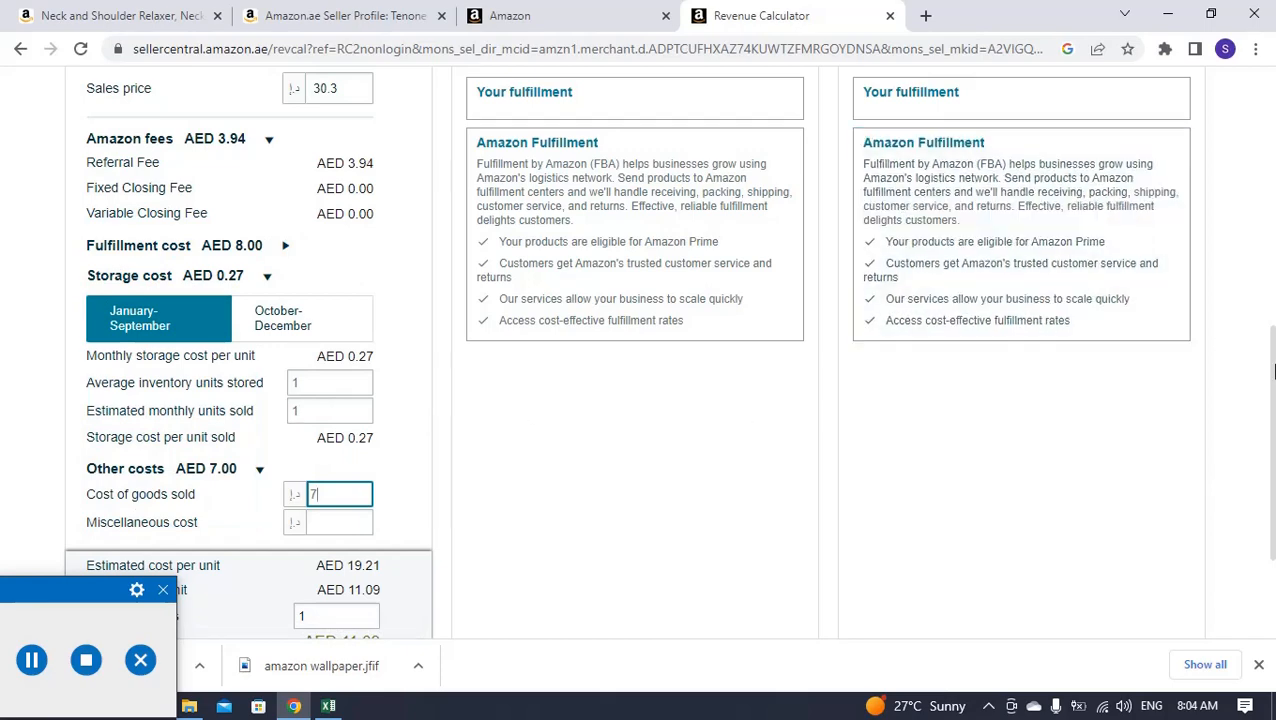
scroll(1274, 372, "down", 1)
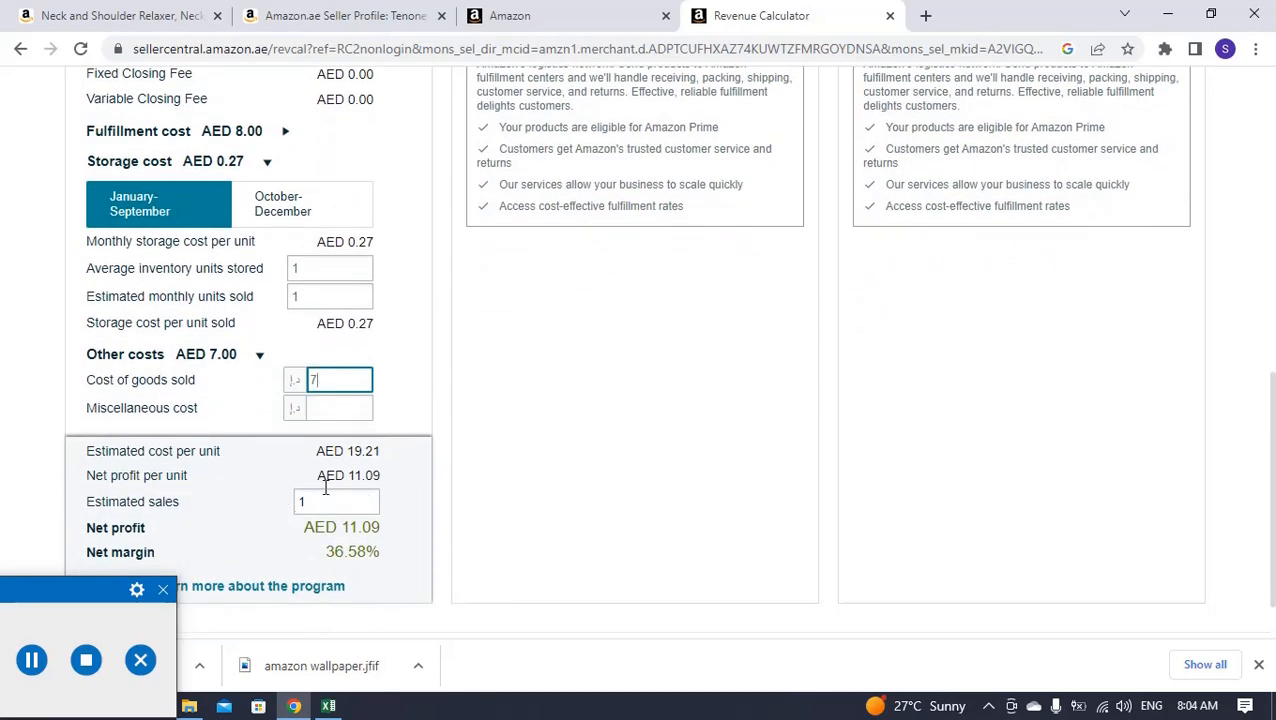
scroll(1214, 506, "up", 2)
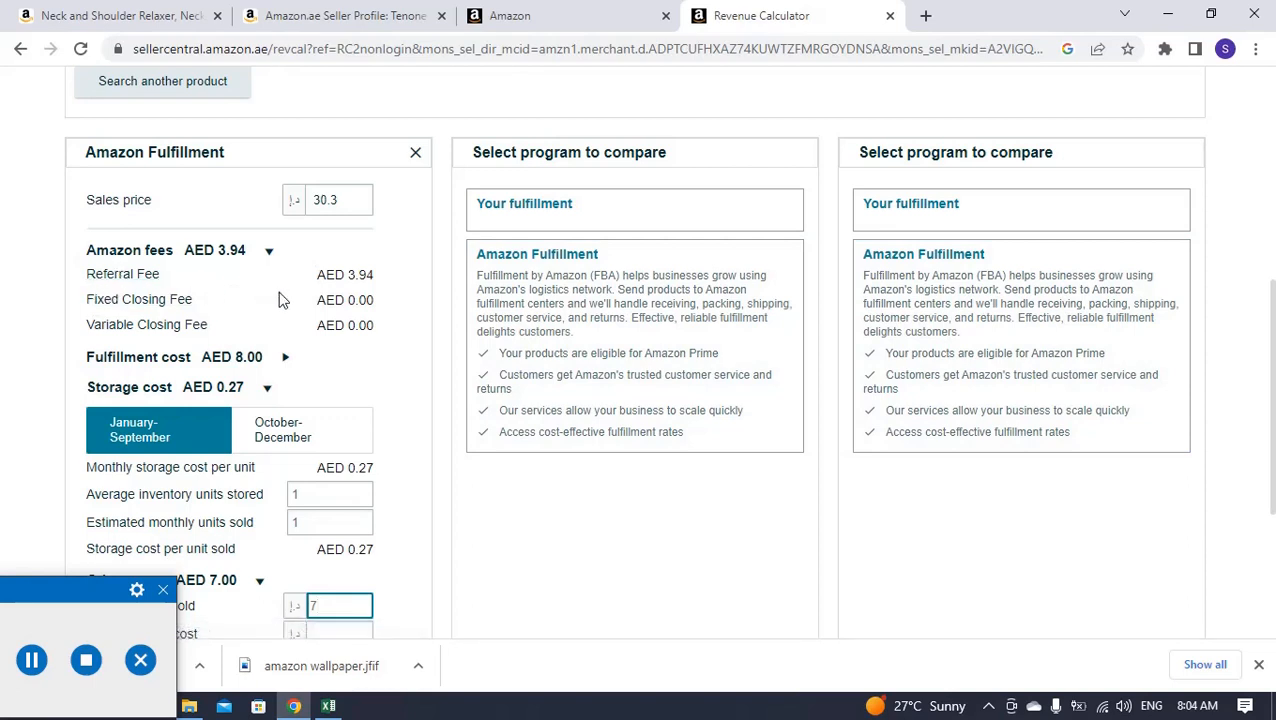
Step: Open the Selling on Amazon fee schedule for the Referral Fee, skim it, and return to the Revenue Calculator
left_click(105, 280)
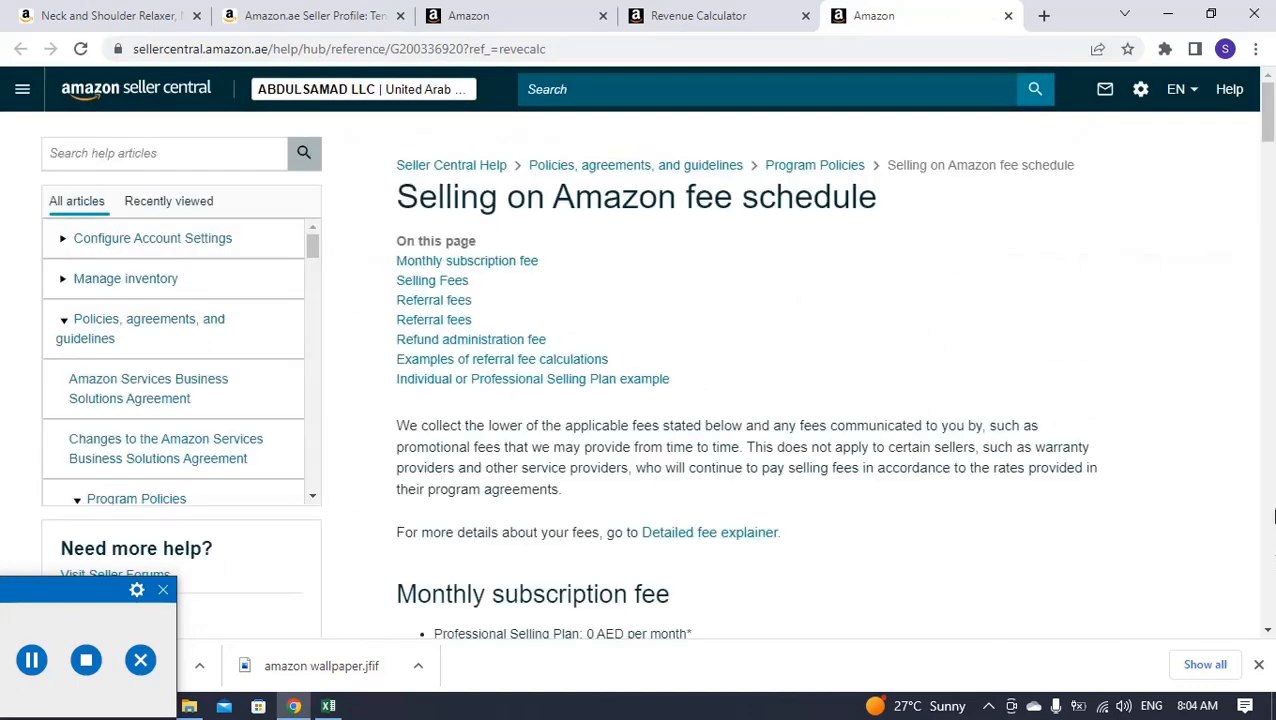
scroll(1273, 190, "down", 3)
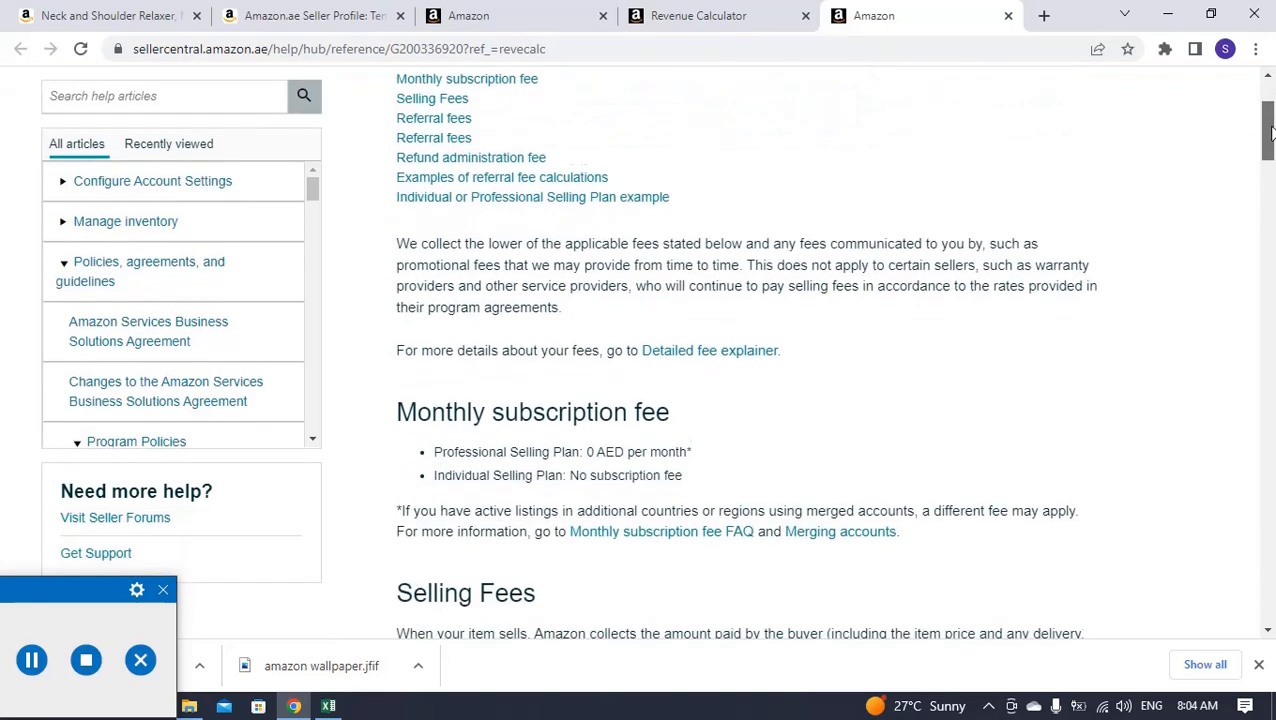
left_click_drag(1271, 145, 1271, 208)
left_click(1133, 179)
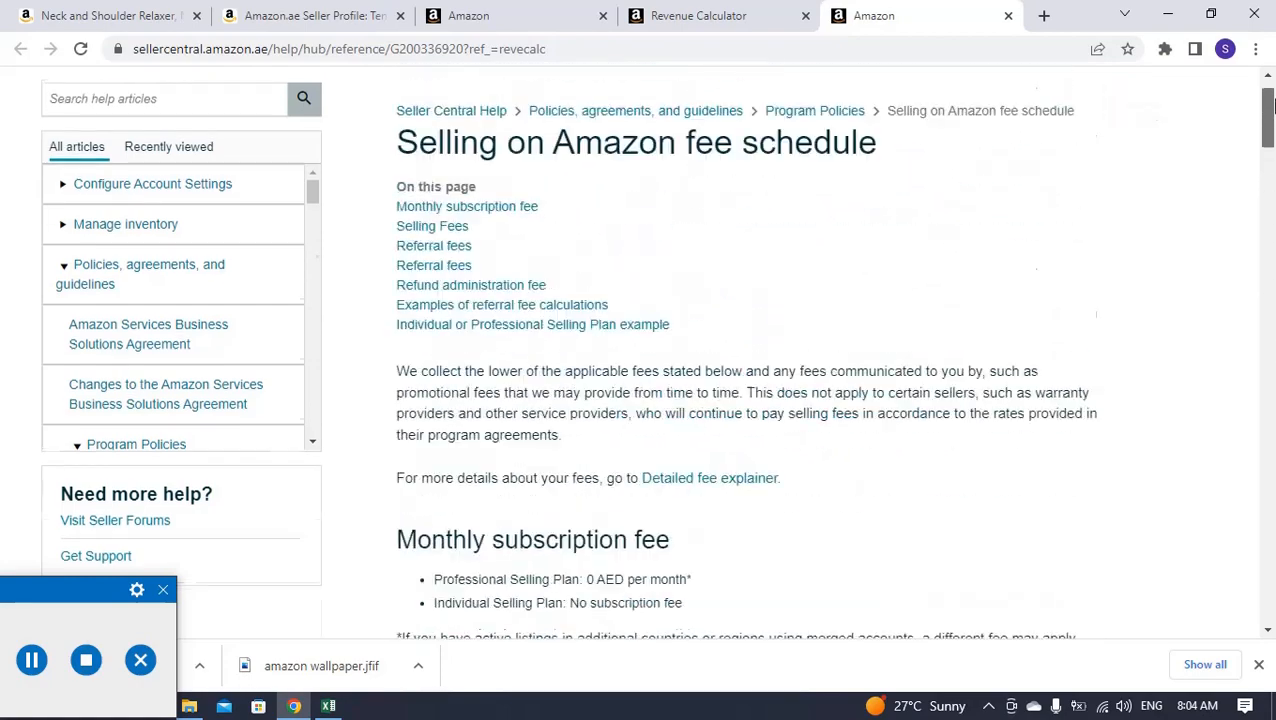
left_click(700, 15)
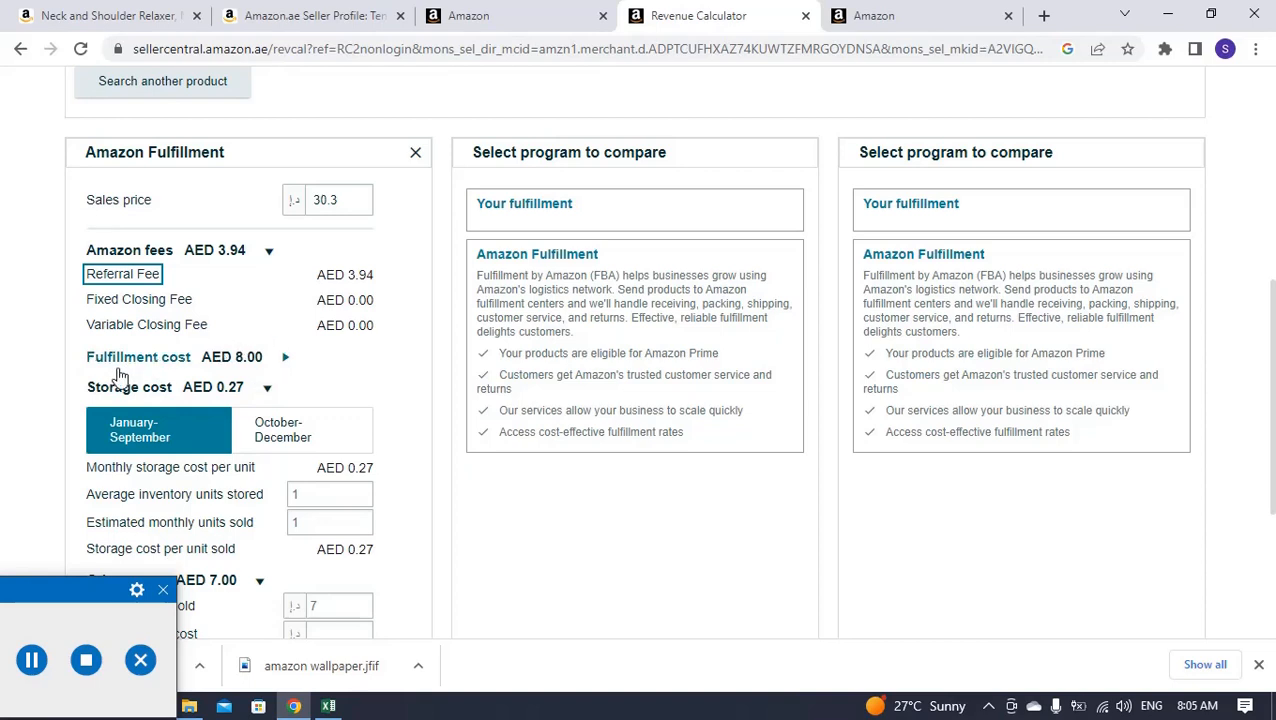
Step: Expand the Fulfillment cost breakdown and compare the October-December storage cost with January-September, leaving January-September selected
left_click(281, 358)
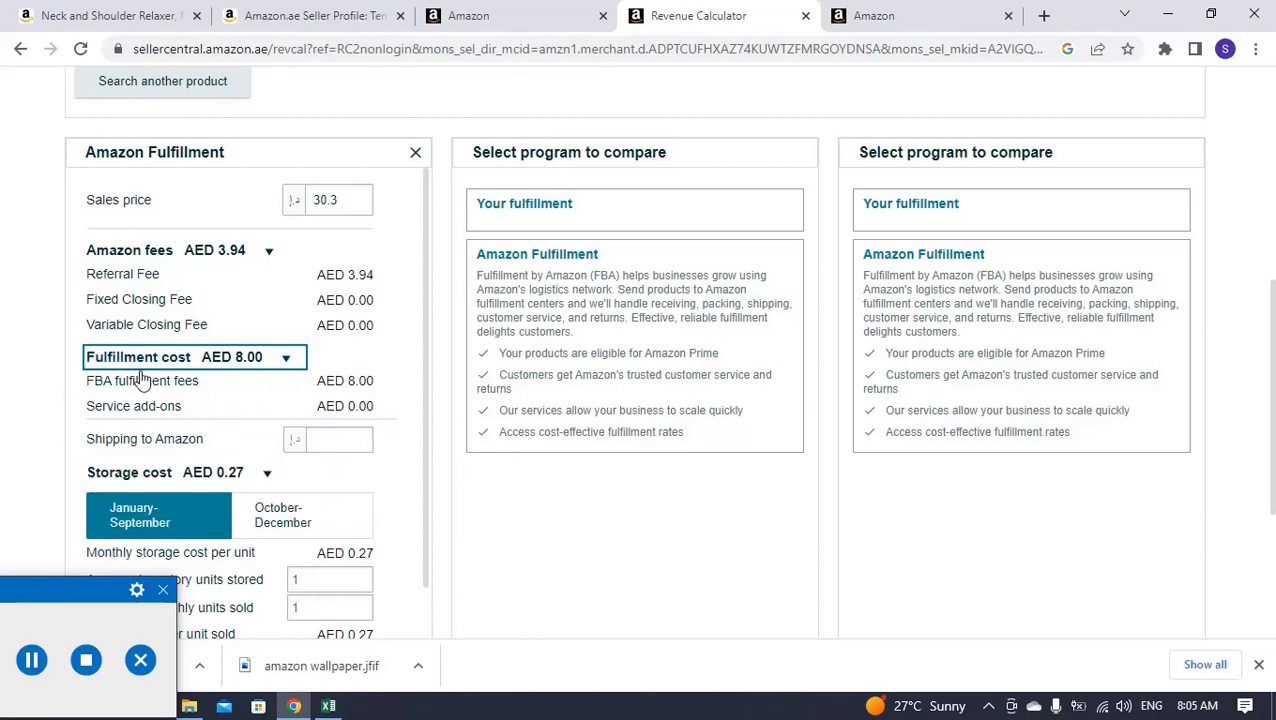
mouse_move(170, 438)
left_click_drag(1272, 318, 1270, 356)
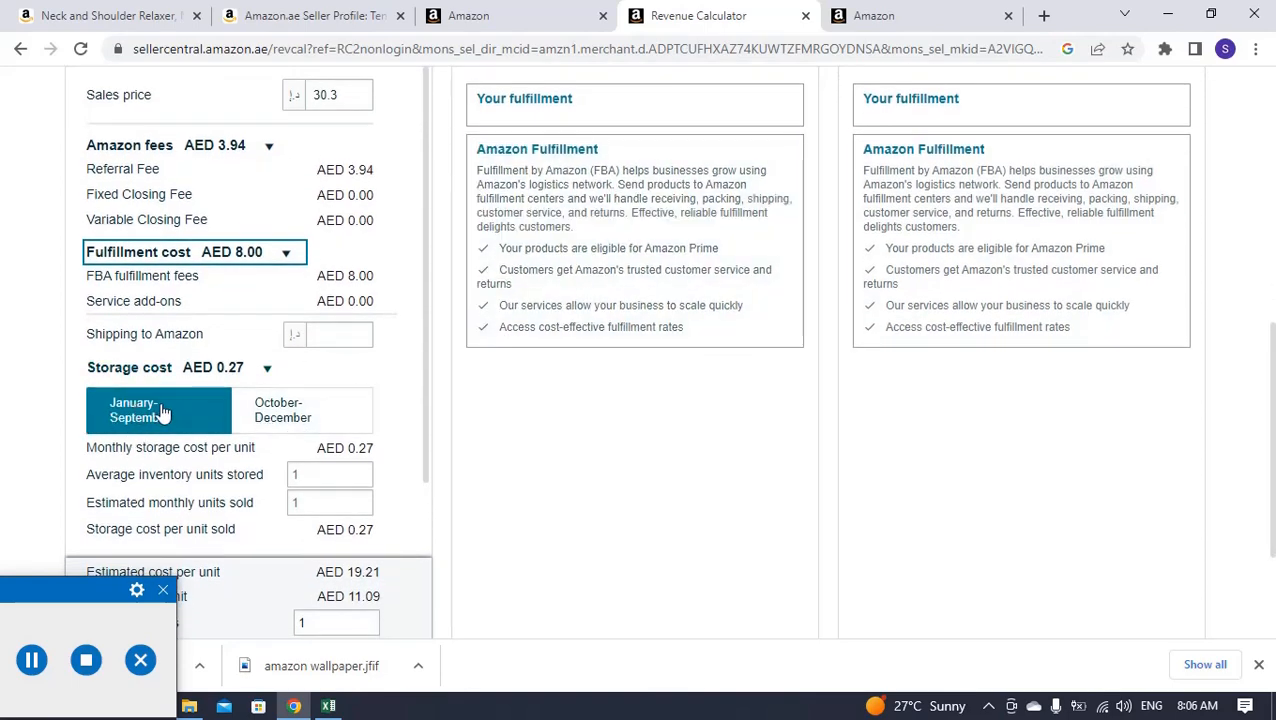
left_click(322, 420)
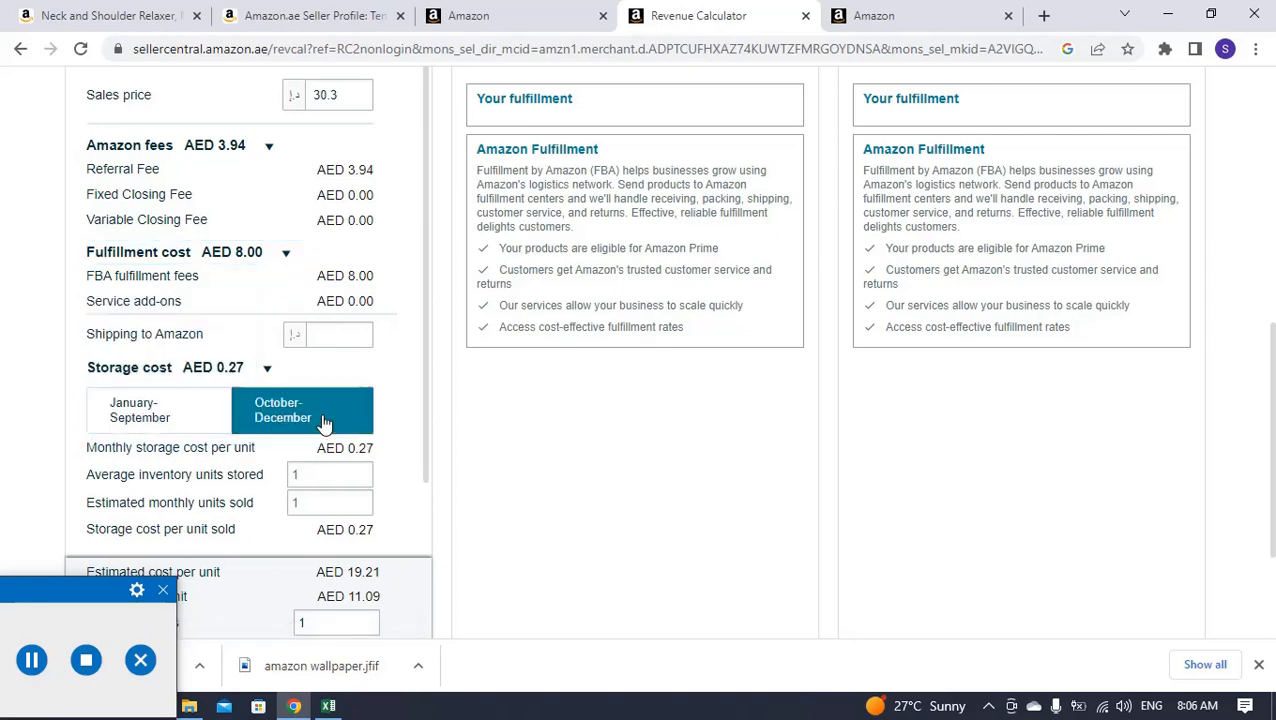
left_click(181, 418)
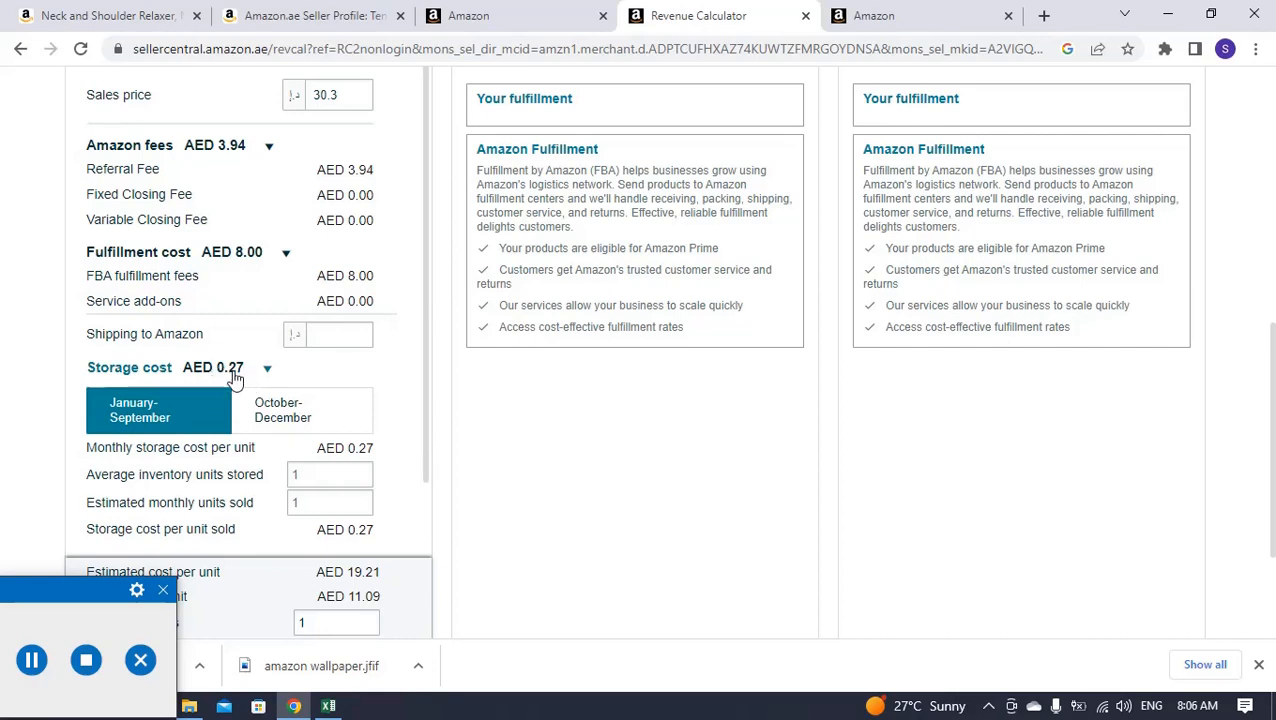
left_click(280, 412)
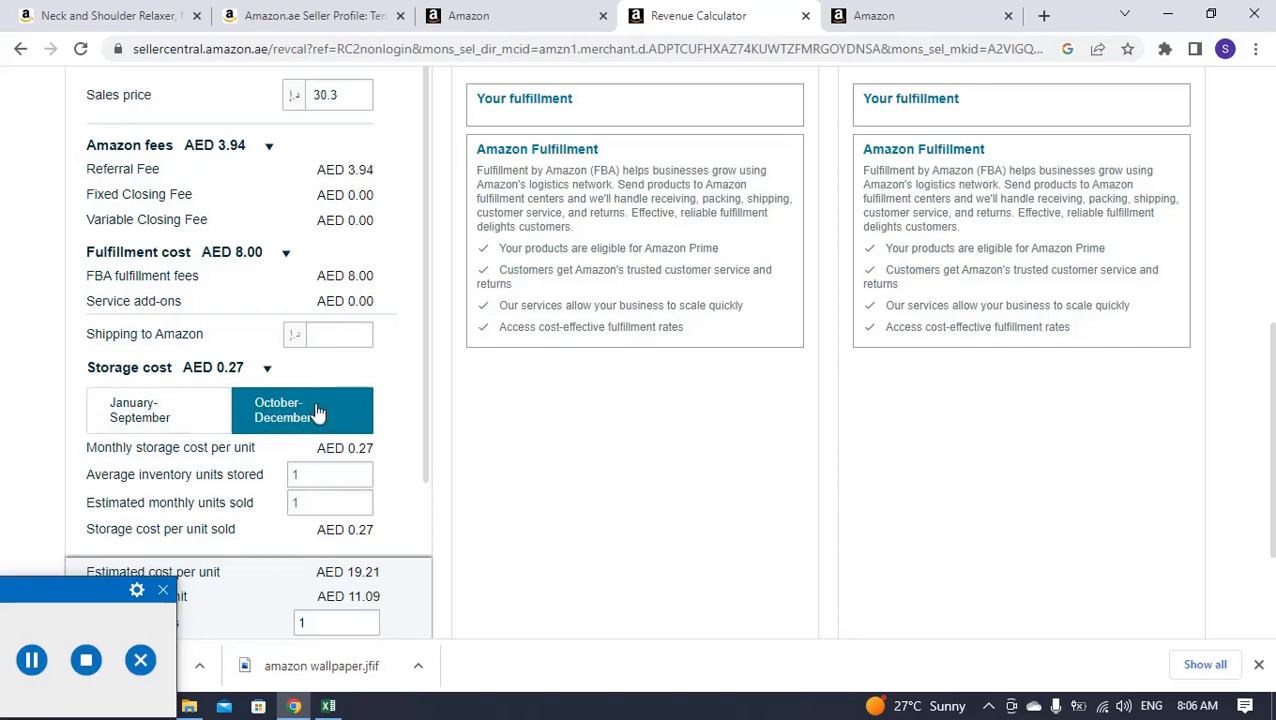
left_click(132, 423)
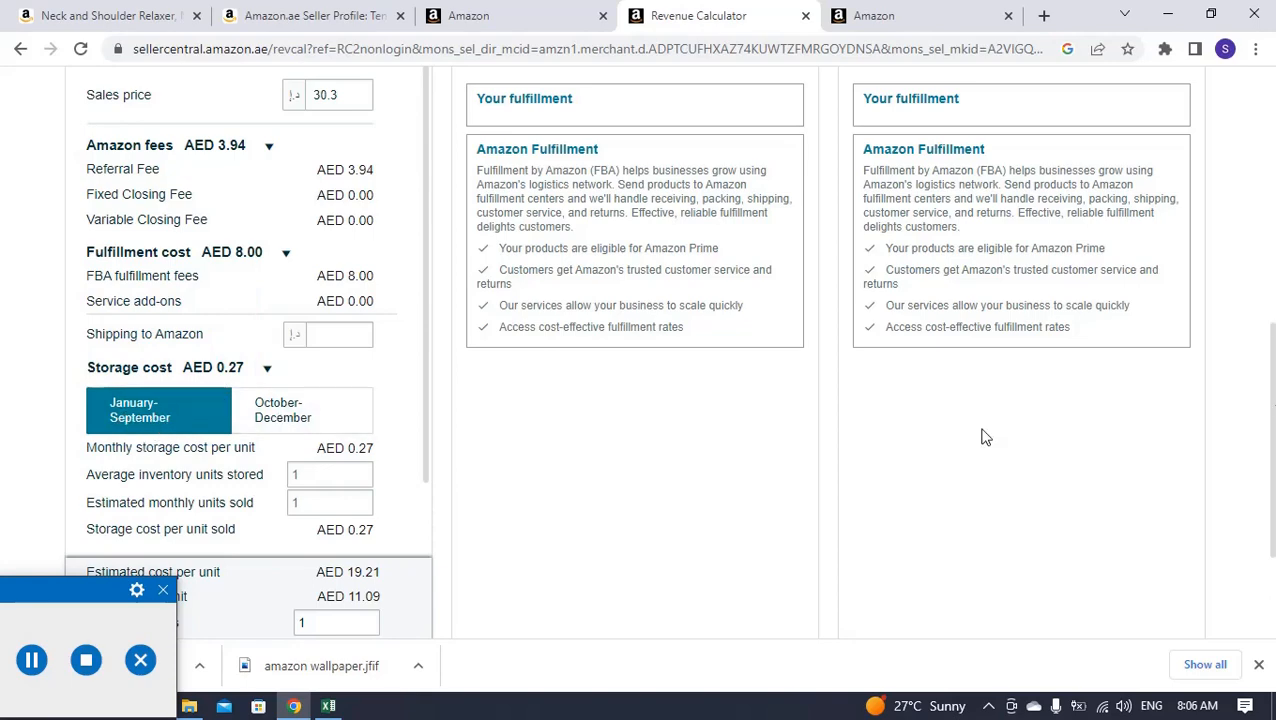
Step: Examine the whole Amazon Fulfillment estimate from sales price to net margin, and collapse the Fulfillment cost breakdown
scroll(1265, 457, "down", 2)
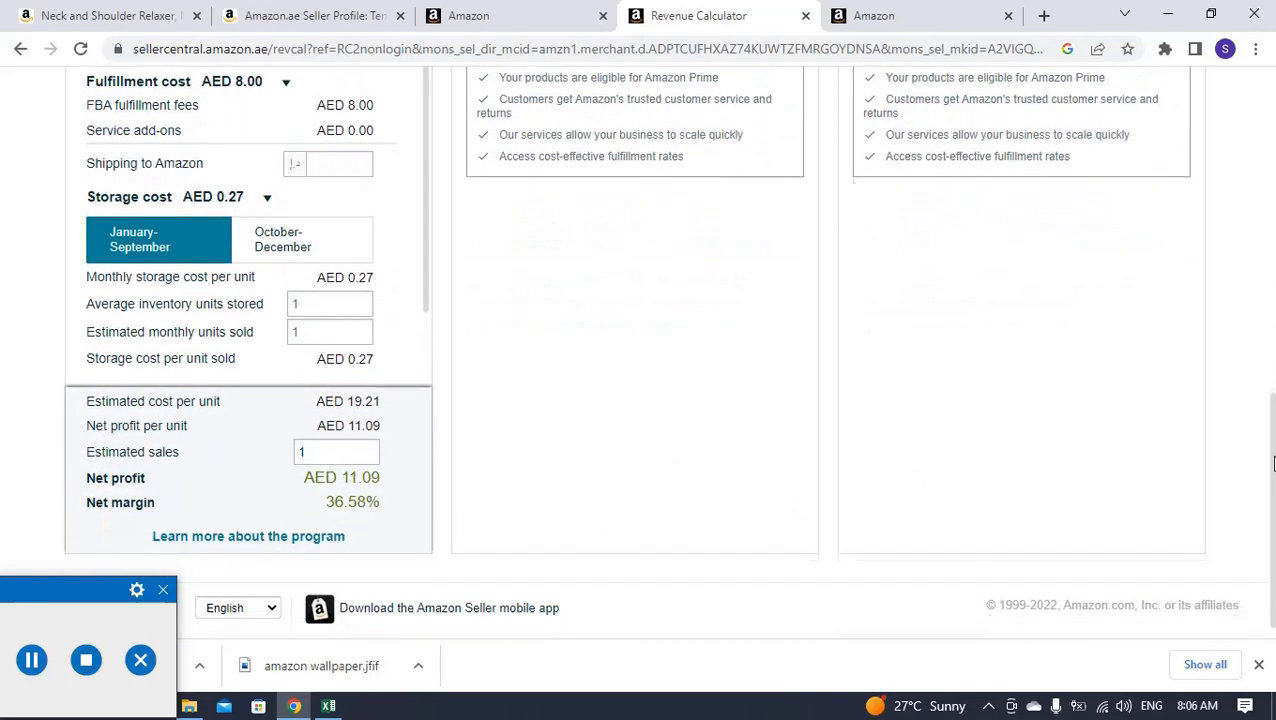
scroll(1272, 463, "down", 1)
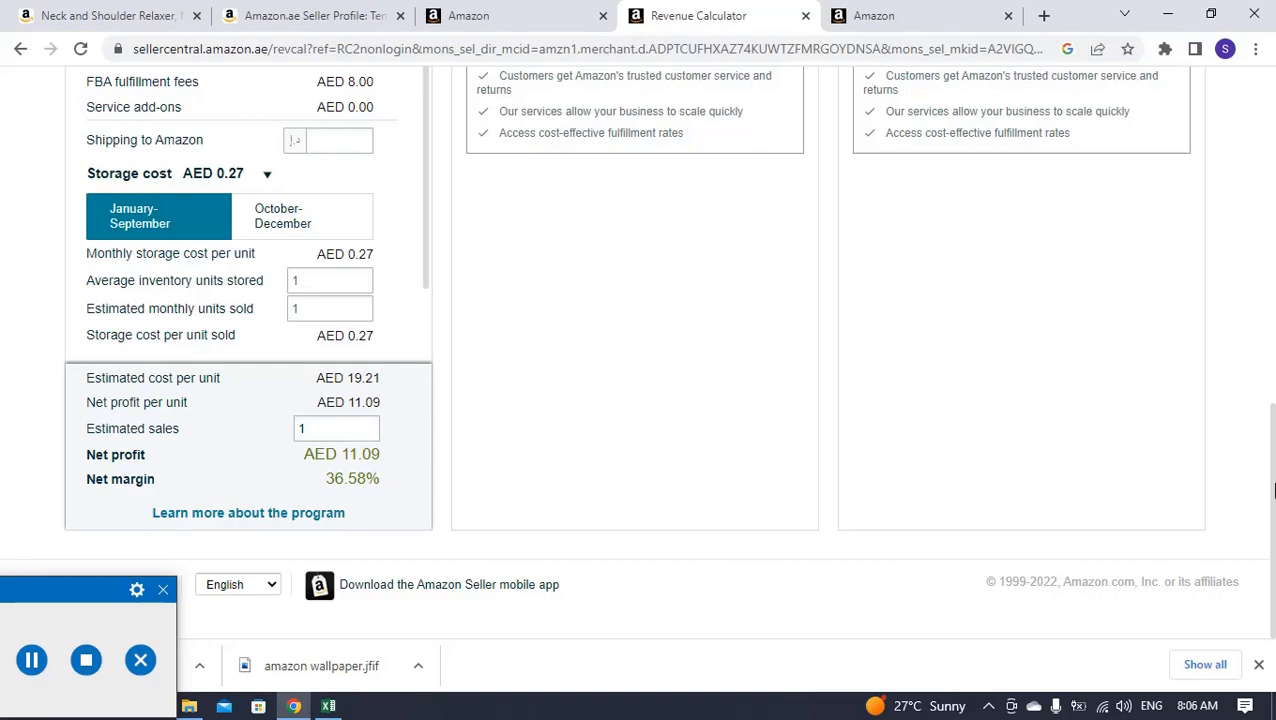
scroll(1268, 440, "up", 4)
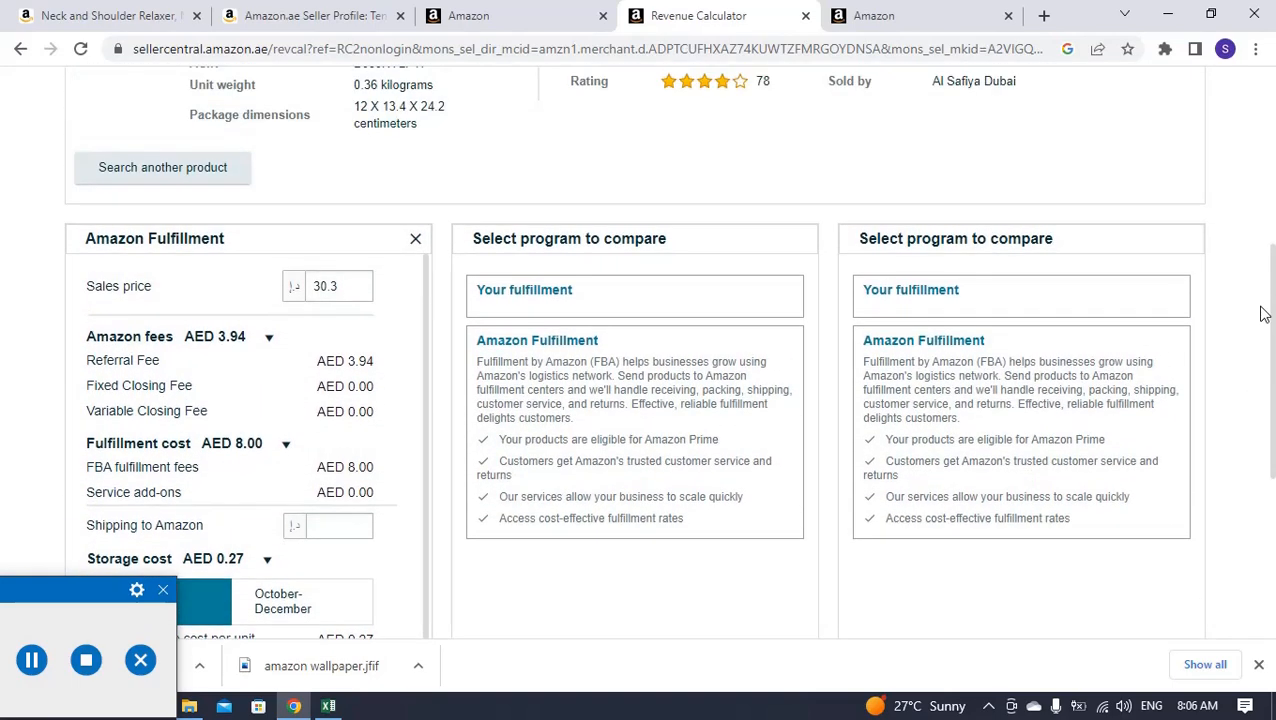
left_click_drag(1261, 307, 1263, 327)
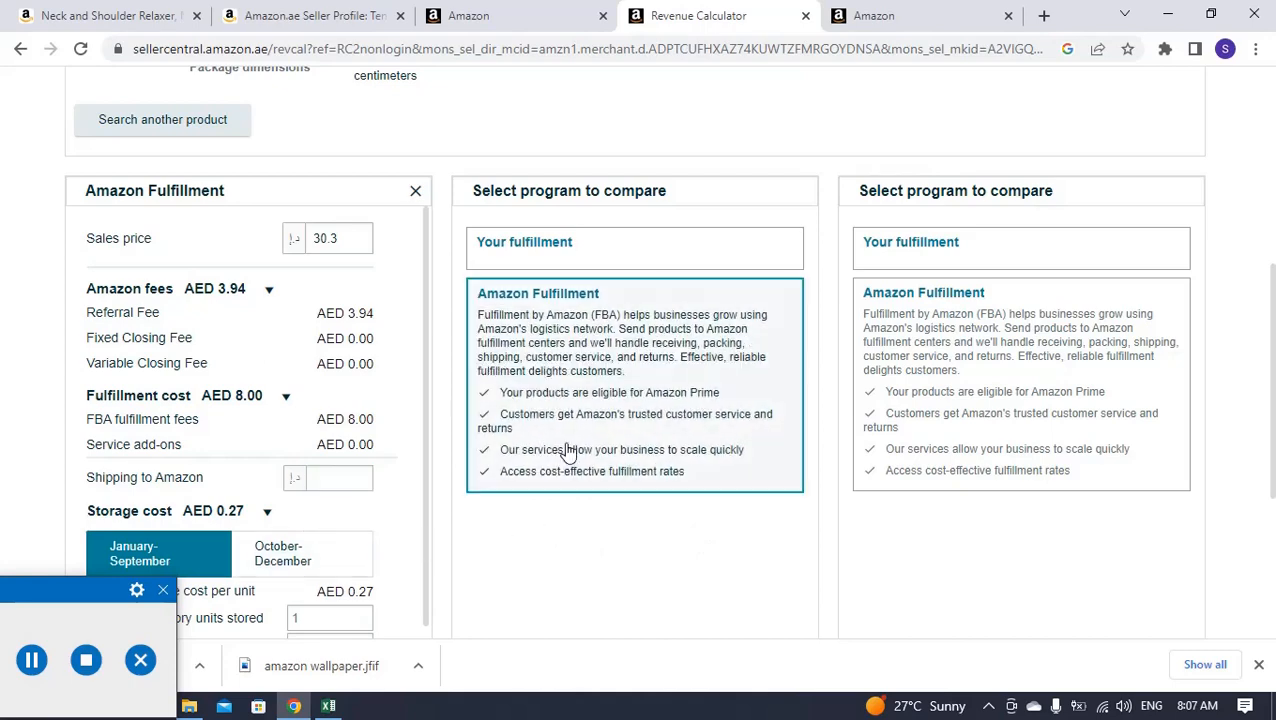
mouse_move(1272, 332)
left_mouse_down()
mouse_move(1272, 280)
mouse_move(1273, 396)
mouse_move(1274, 298)
mouse_move(1274, 353)
left_mouse_up()
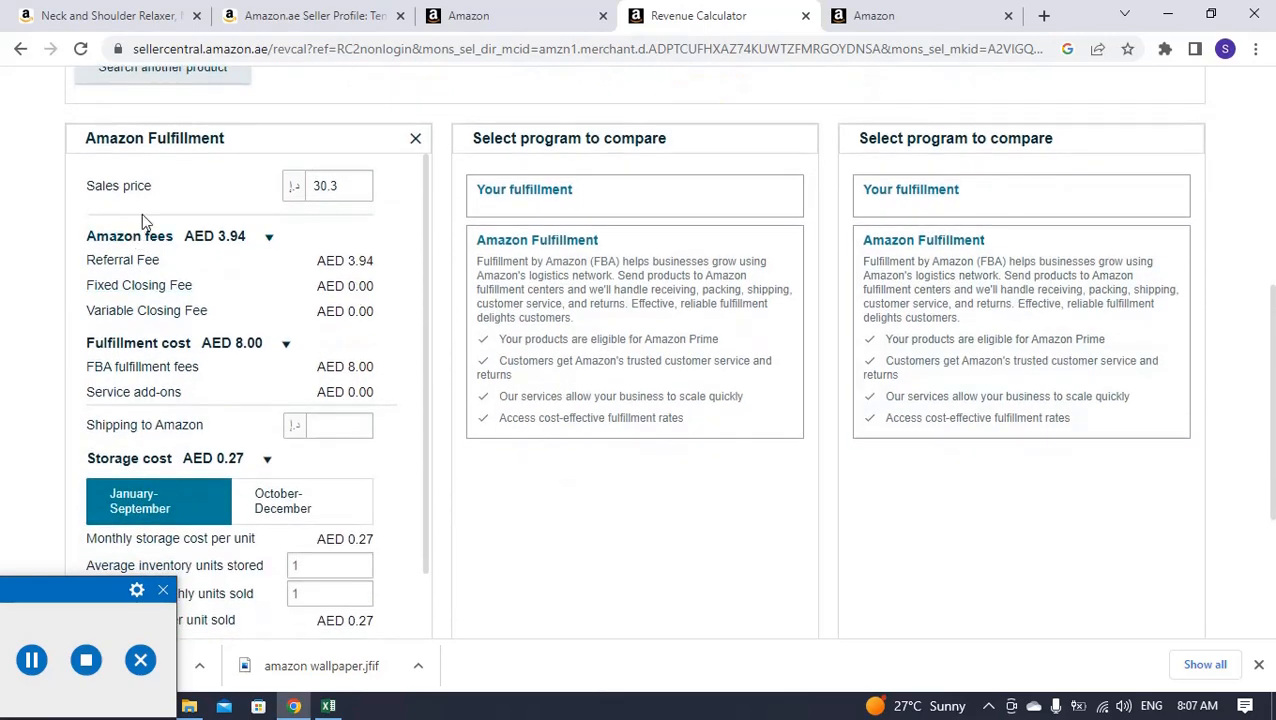
left_click(352, 188)
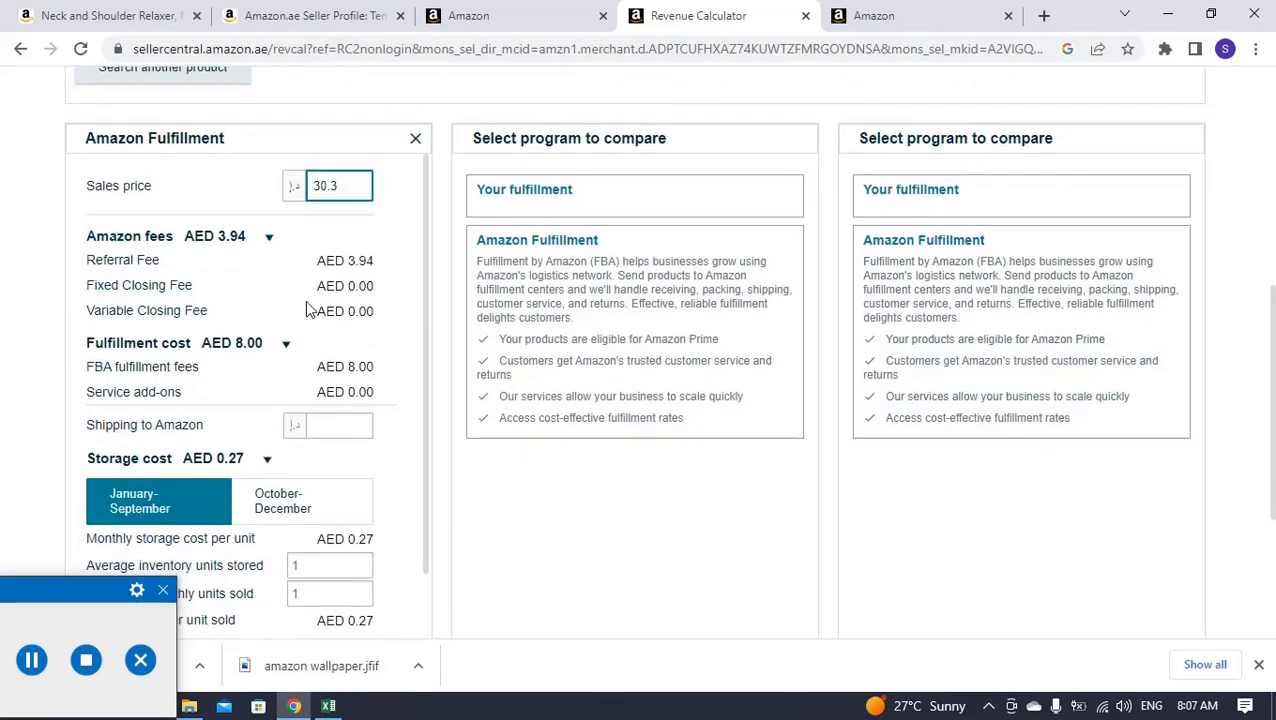
scroll(1274, 330, "down", 2)
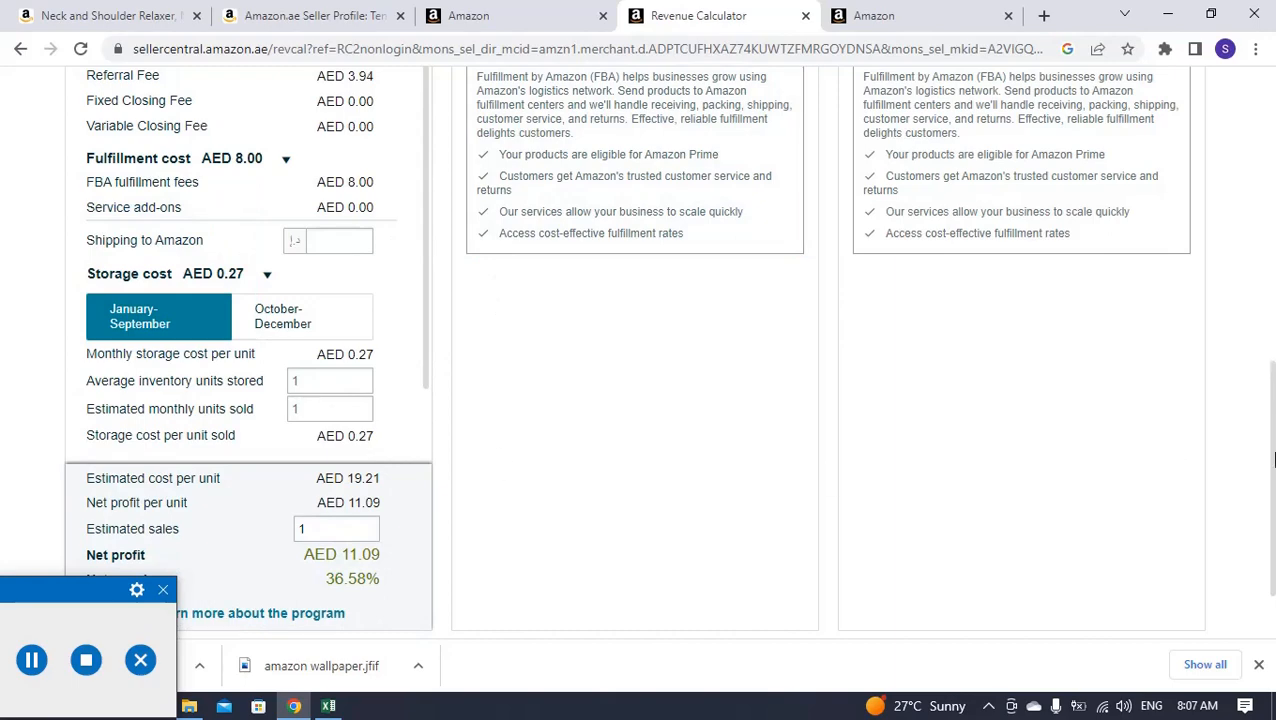
left_click_drag(1274, 459, 1272, 502)
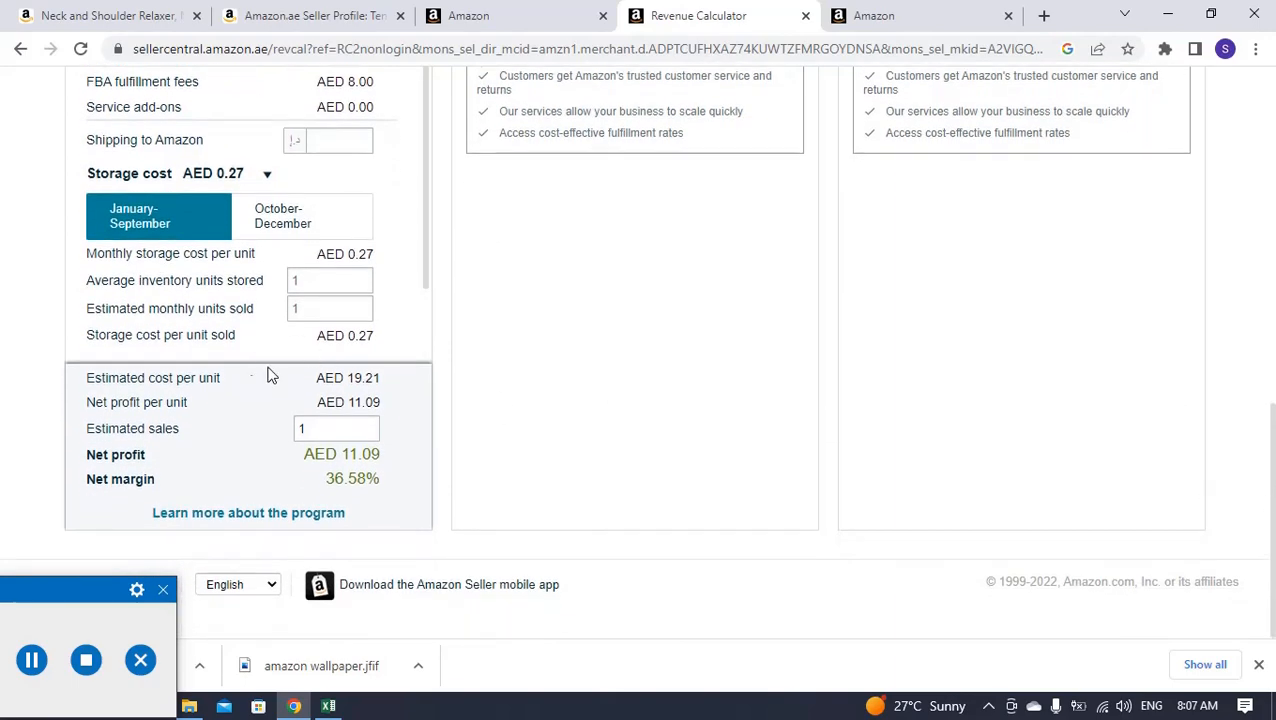
left_click(1273, 372)
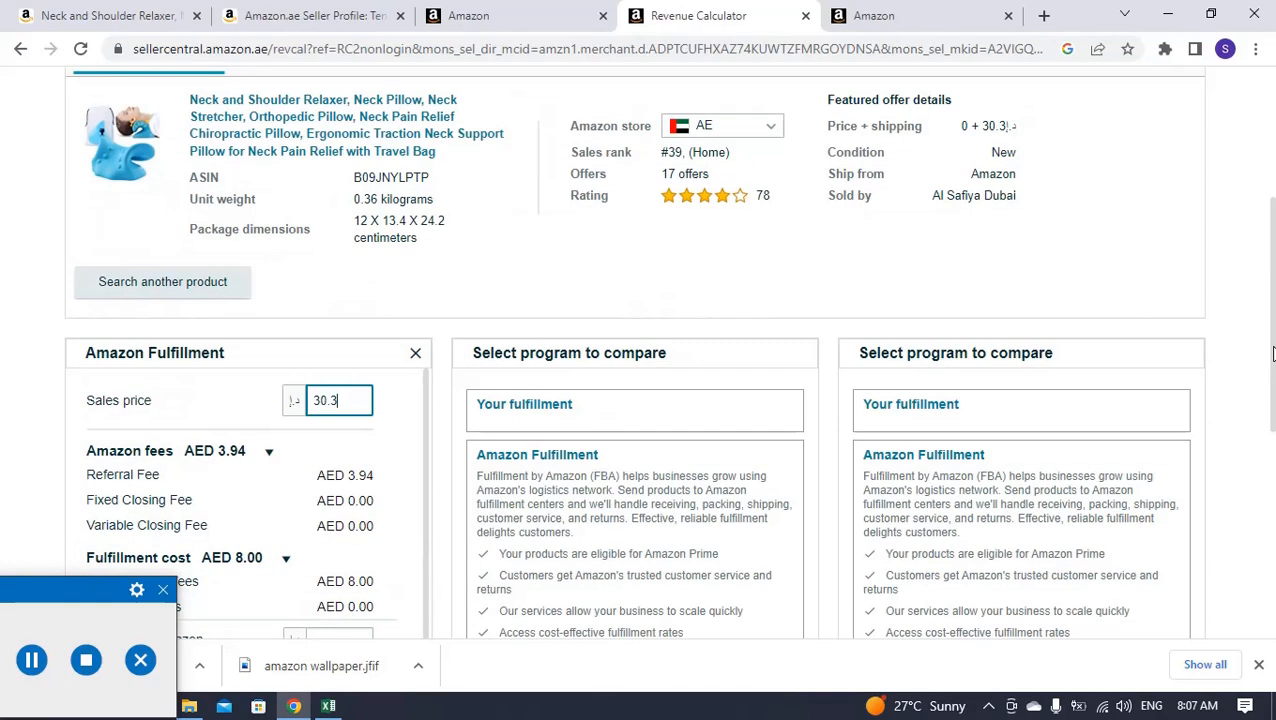
scroll(1273, 352, "down", 2)
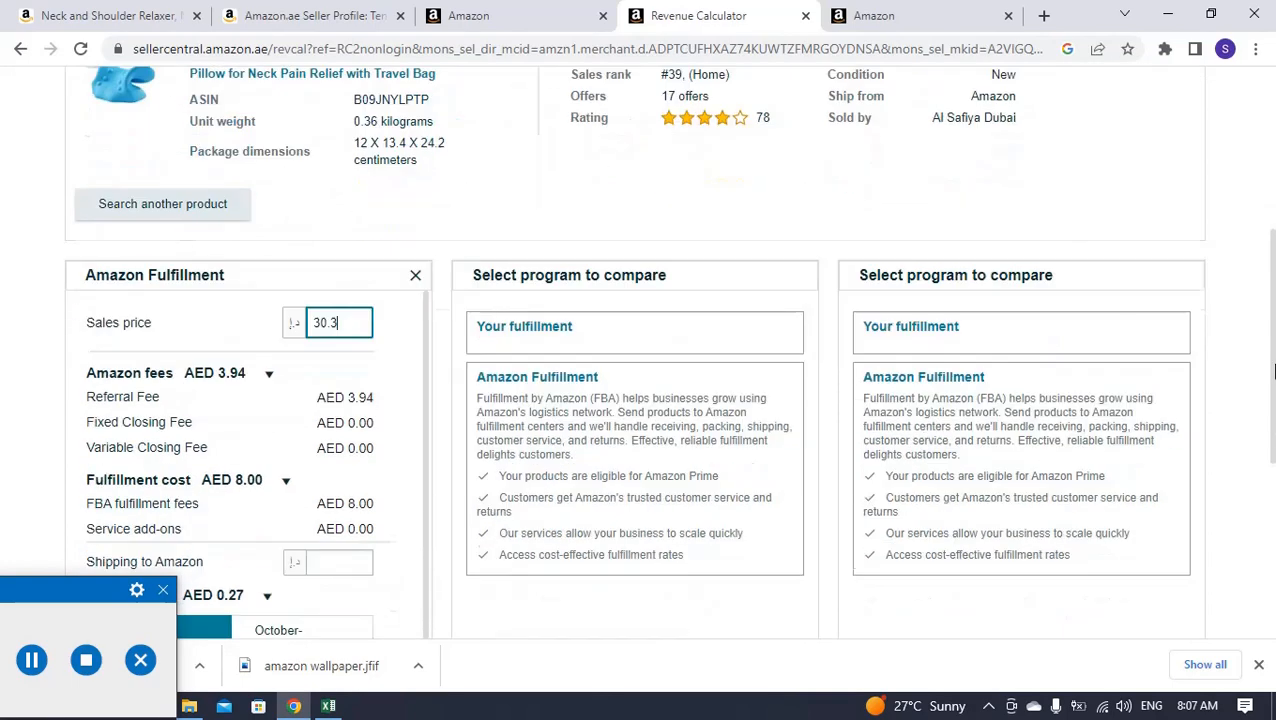
left_click(284, 401)
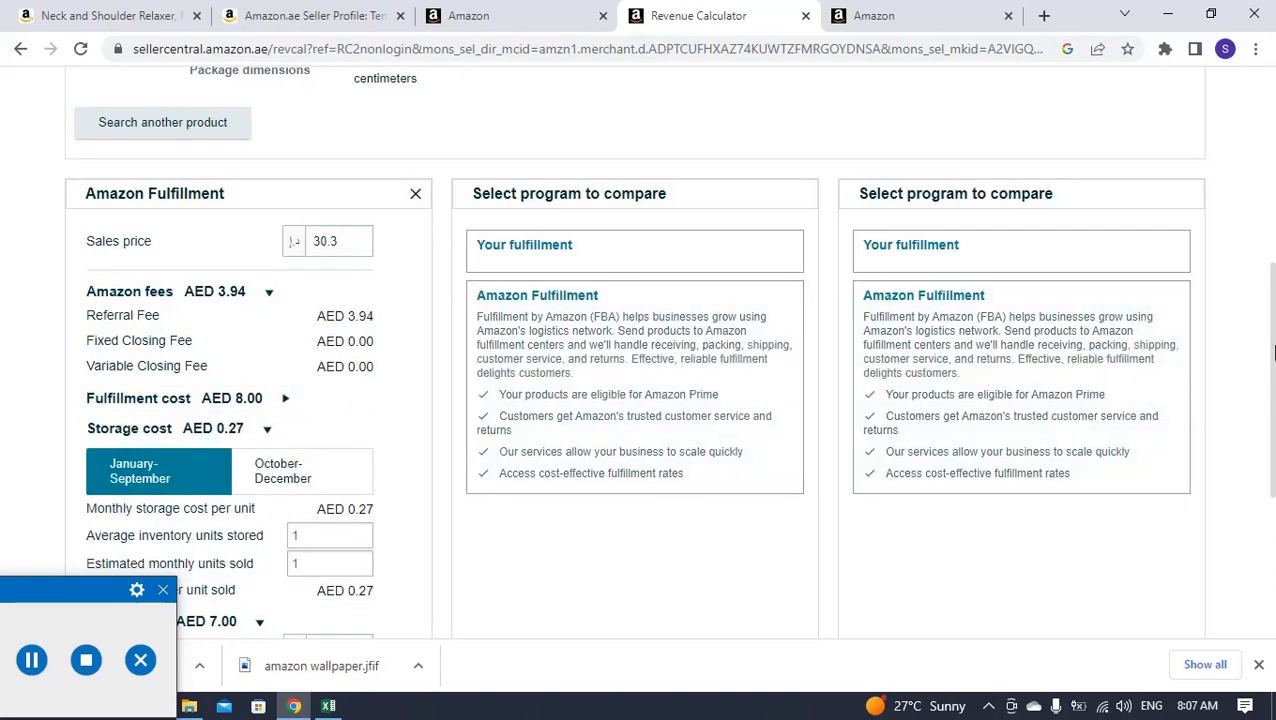
Step: Examine the cost of goods sold against the estimated cost per unit, net profit per unit, net profit and net margin
scroll(157, 390, "down", 3)
mouse_move(157, 390)
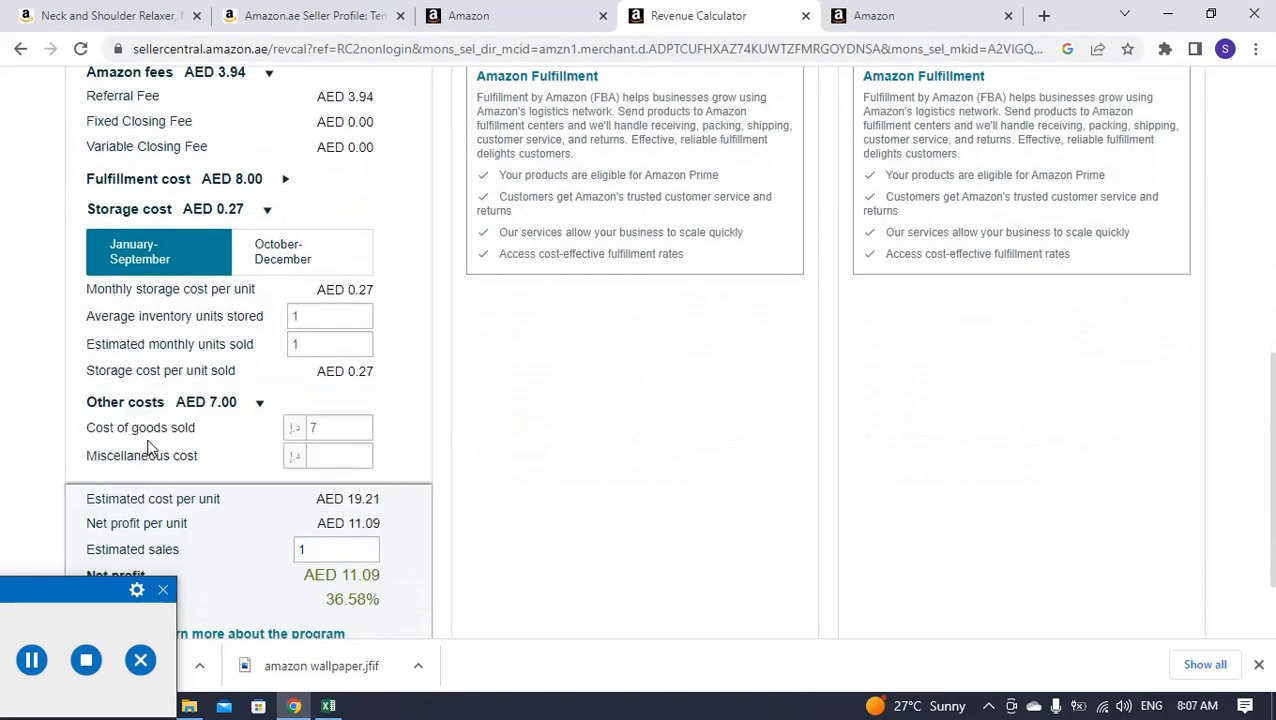
left_click(323, 427)
left_click(1062, 451)
scroll(1274, 448, "down", 2)
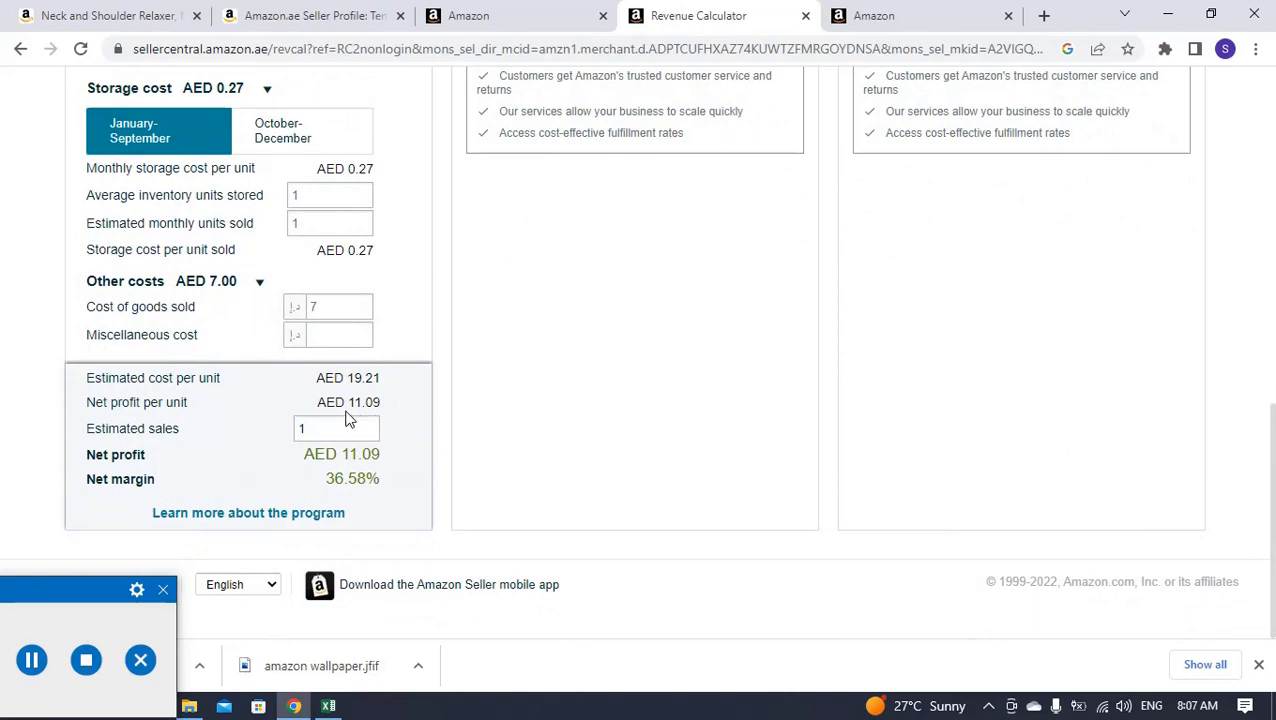
left_click_drag(96, 478, 95, 456)
left_click(94, 455)
left_click(378, 406)
left_click_drag(90, 403, 219, 416)
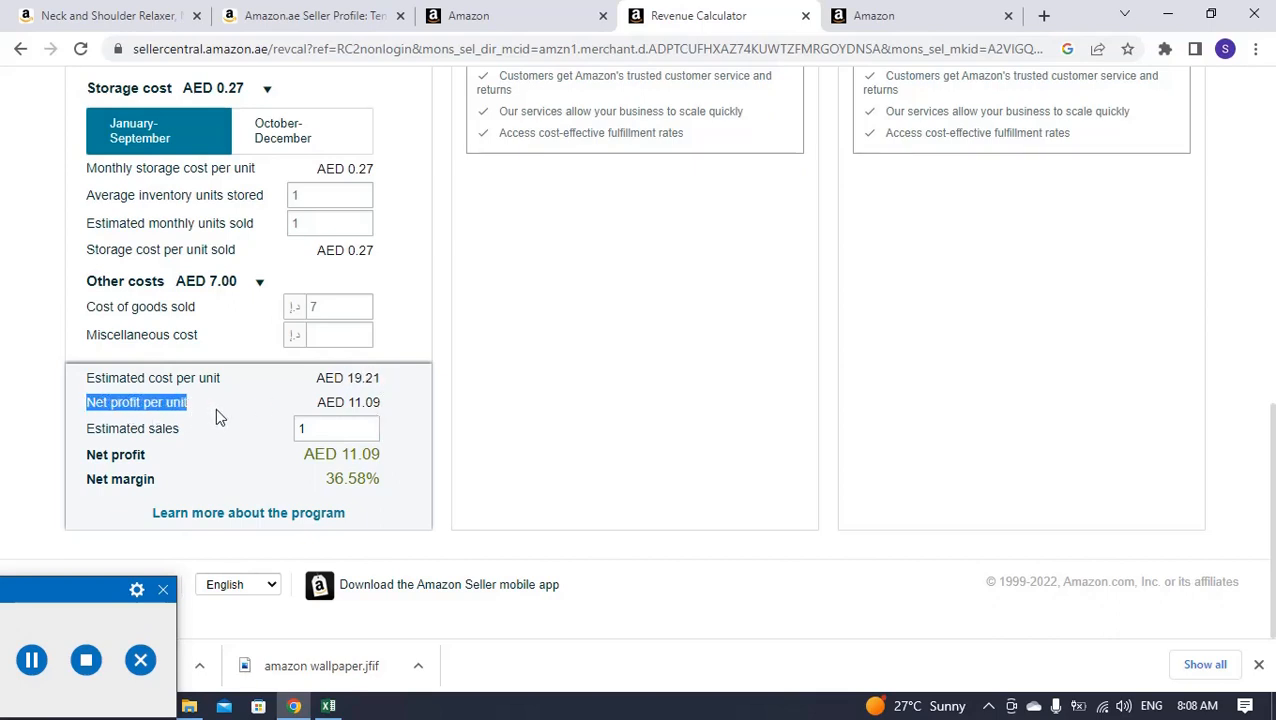
left_click_drag(88, 456, 154, 457)
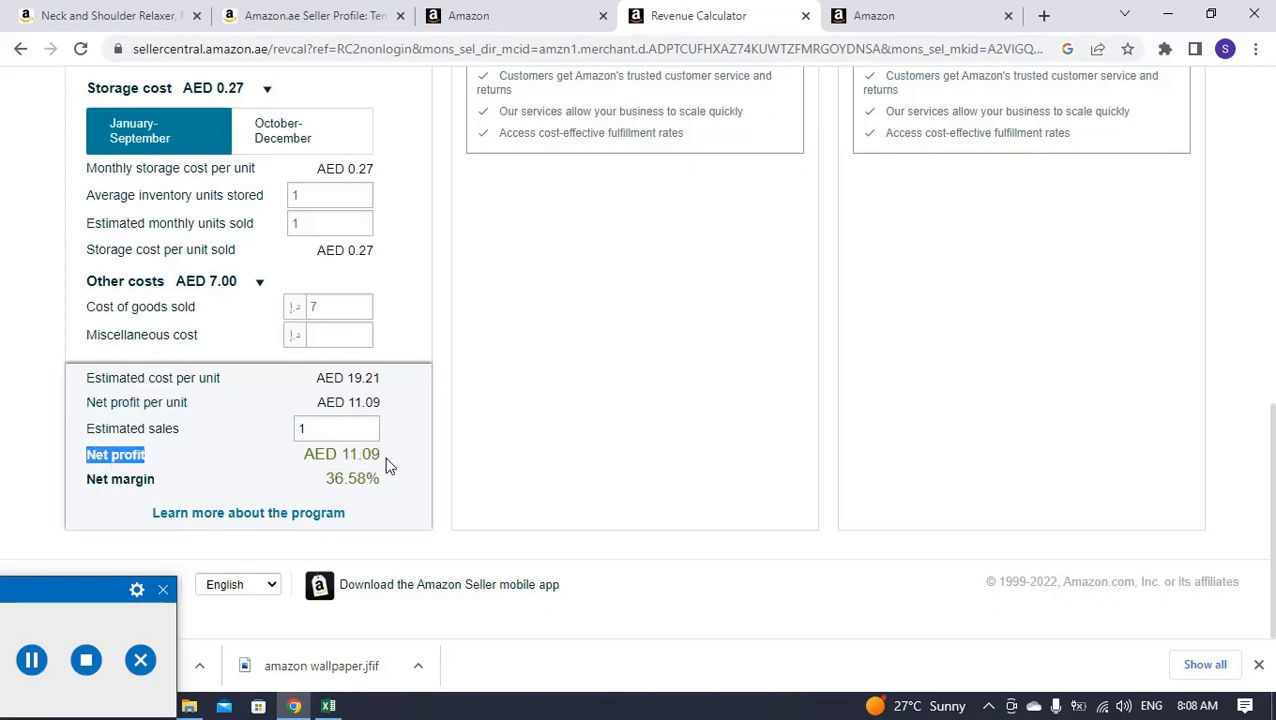
left_click_drag(1272, 492, 1262, 249)
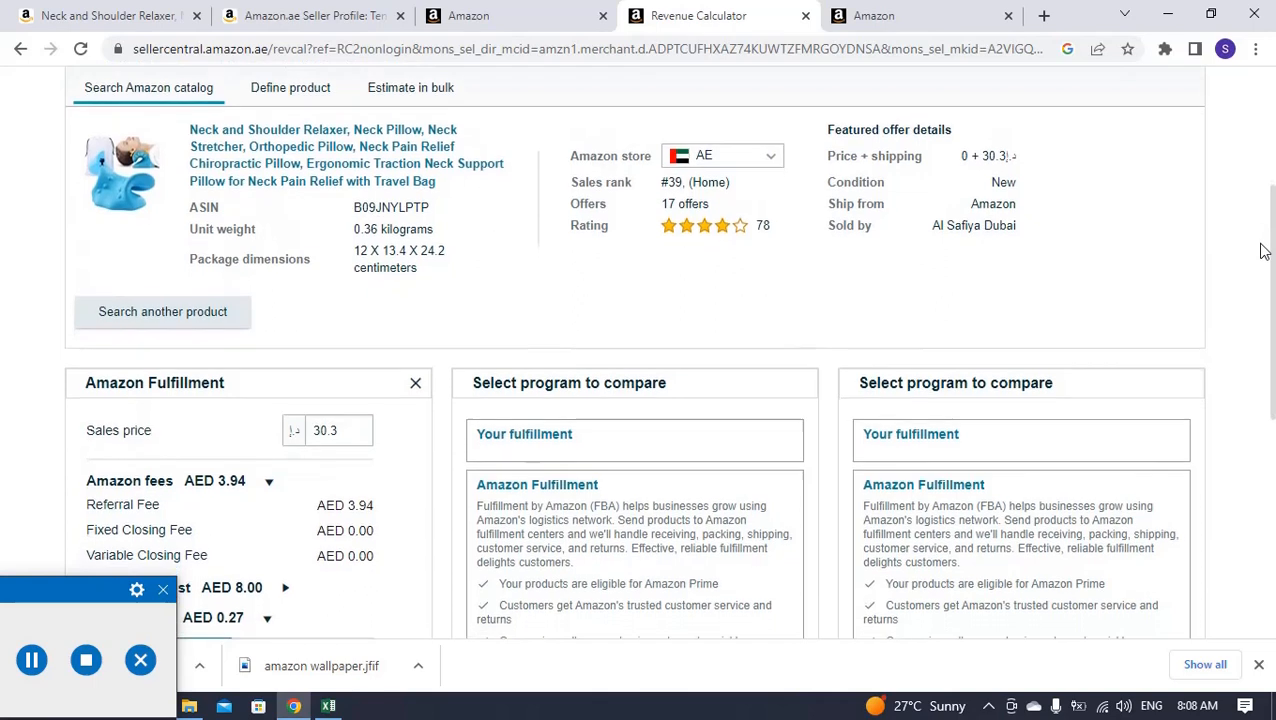
left_click(80, 602)
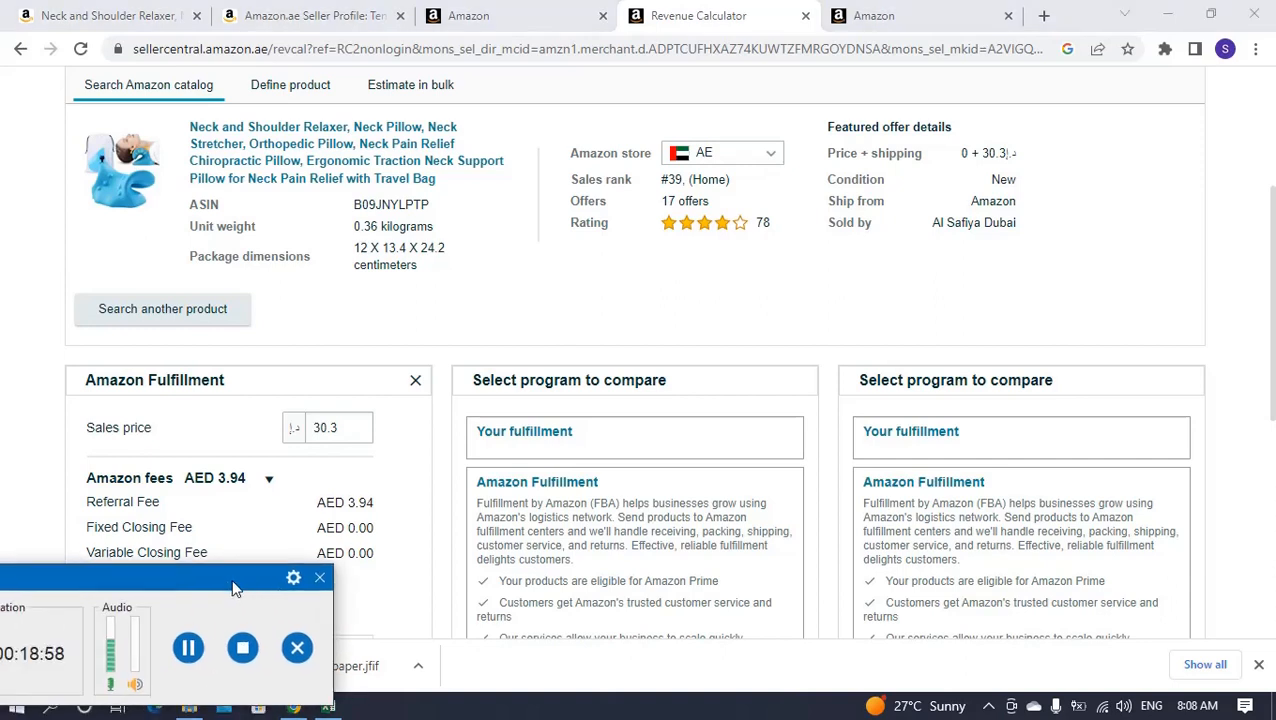